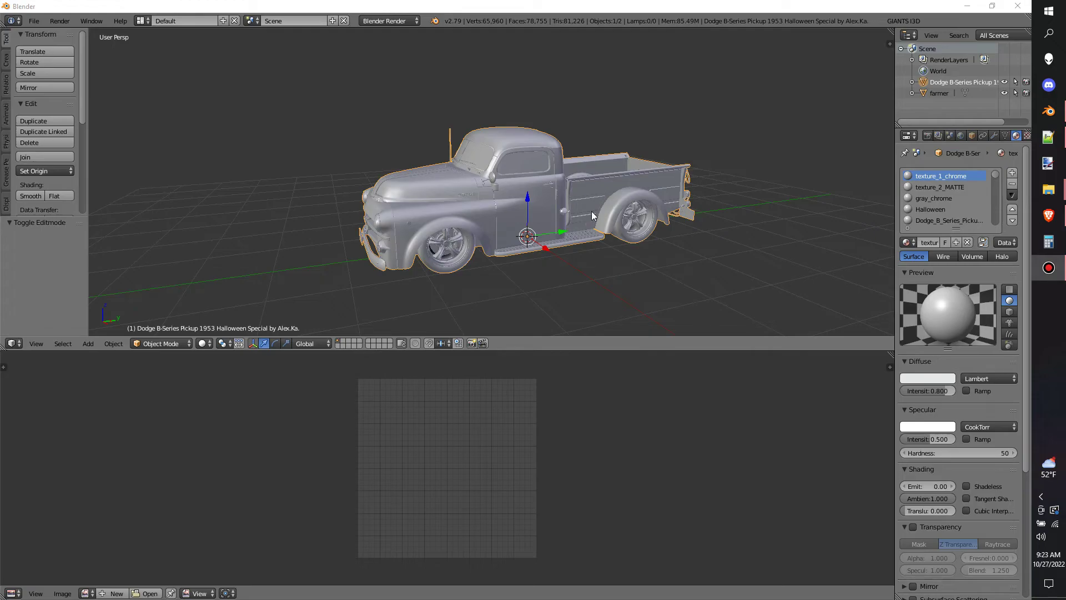
Select all of the pickup's geometry in Edit Mode and examine its UV layout
middle_drag(606, 220, 109, 235)
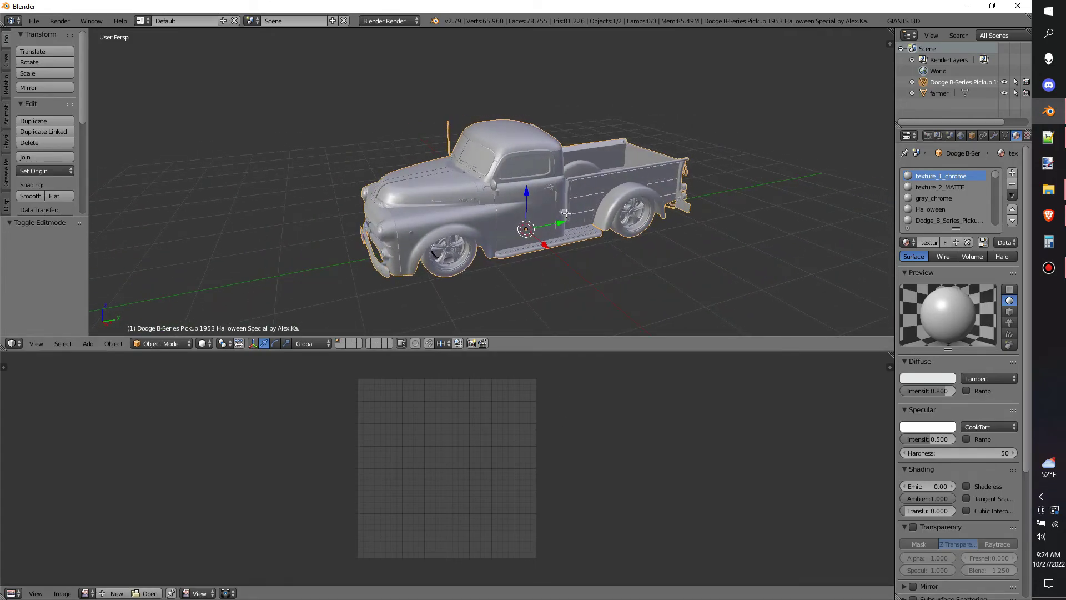
key(Tab)
key(a)
key(a)
scroll(606, 475, up, 5)
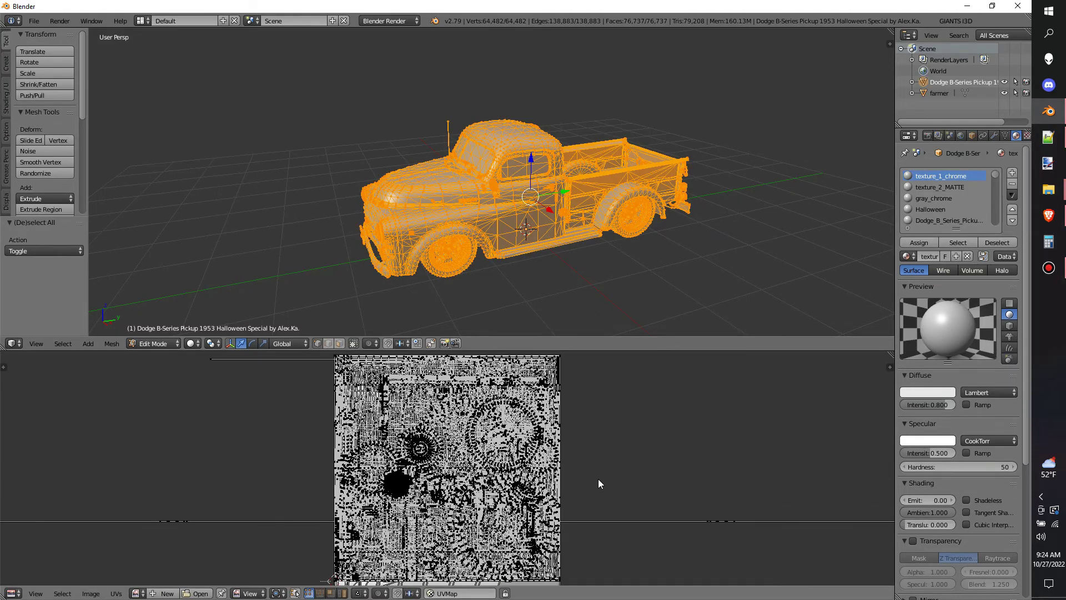
scroll(611, 472, down, 8)
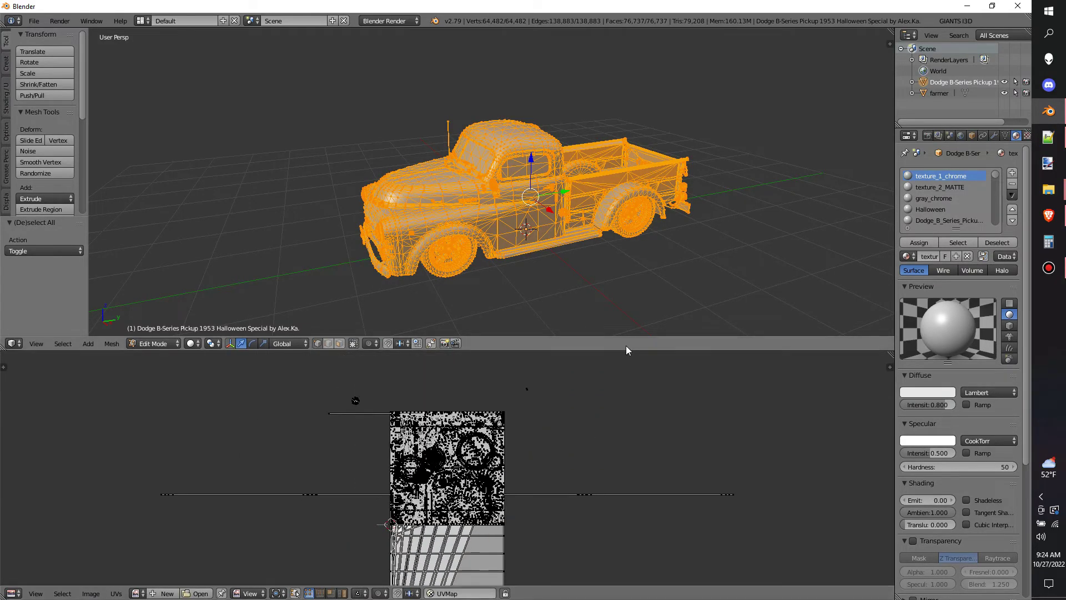
drag(625, 352, 561, 62)
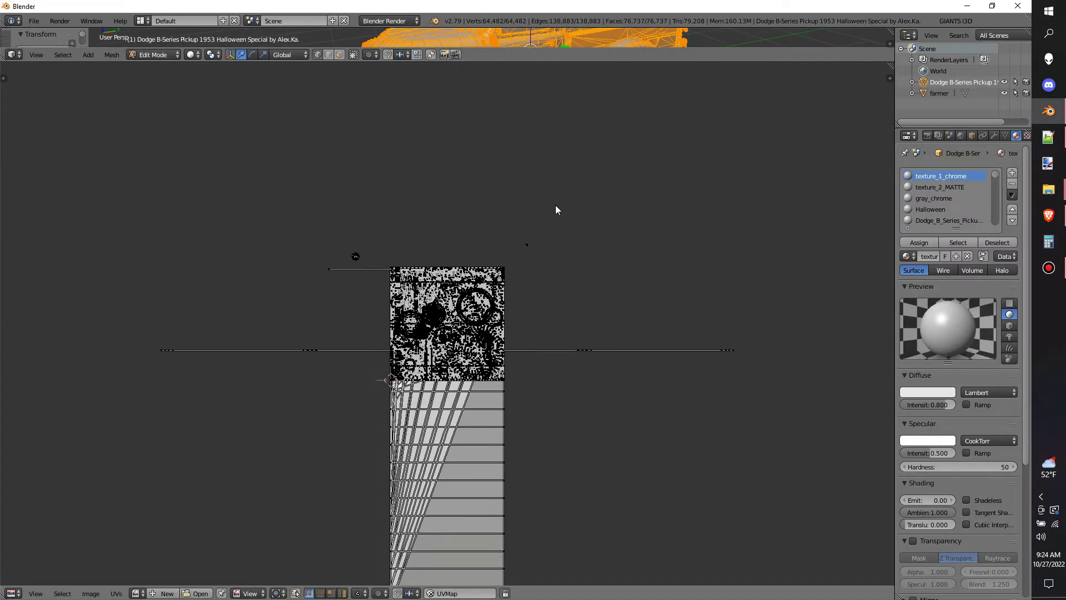
scroll(558, 206, up, 7)
scroll(534, 236, down, 7)
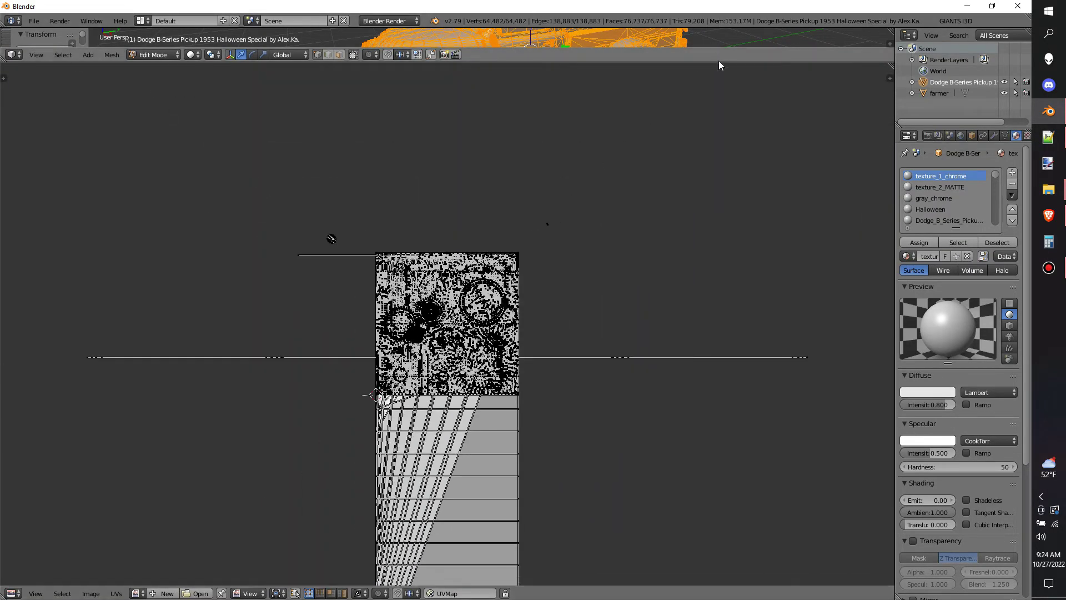
drag(718, 63, 694, 509)
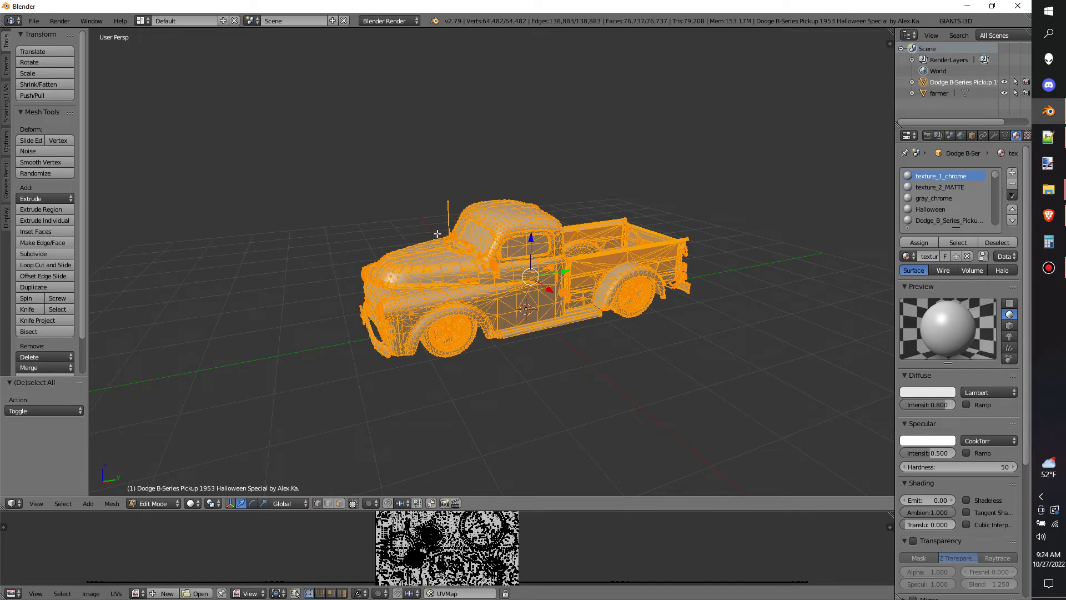
Separate the pickup mesh into individual objects by material and return to Object Mode
mouse_move(578, 278)
middle_down()
mouse_move(551, 269)
mouse_move(591, 267)
middle_up()
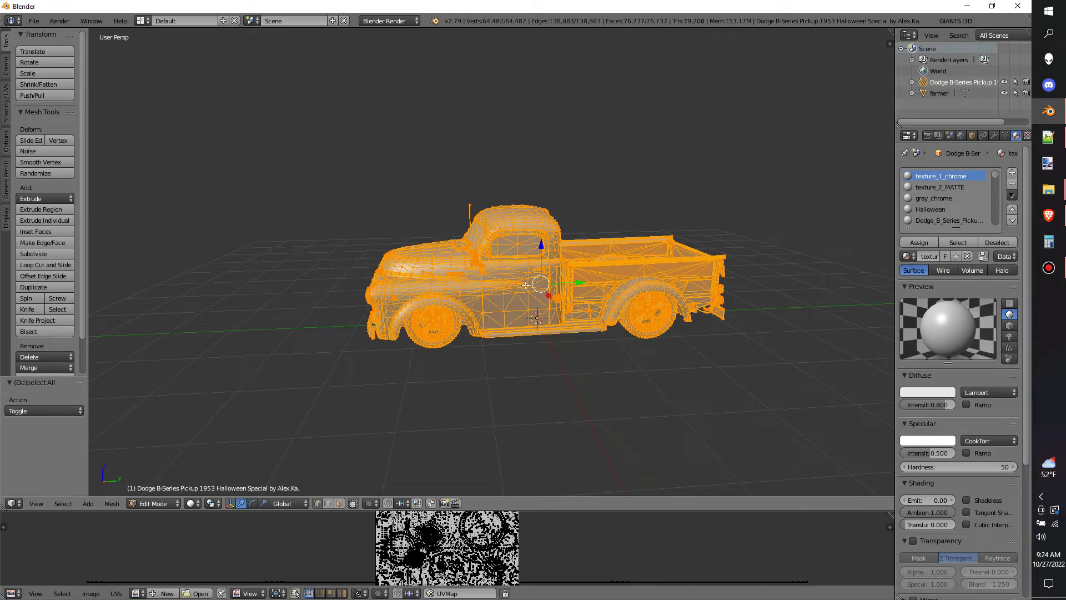
key(p)
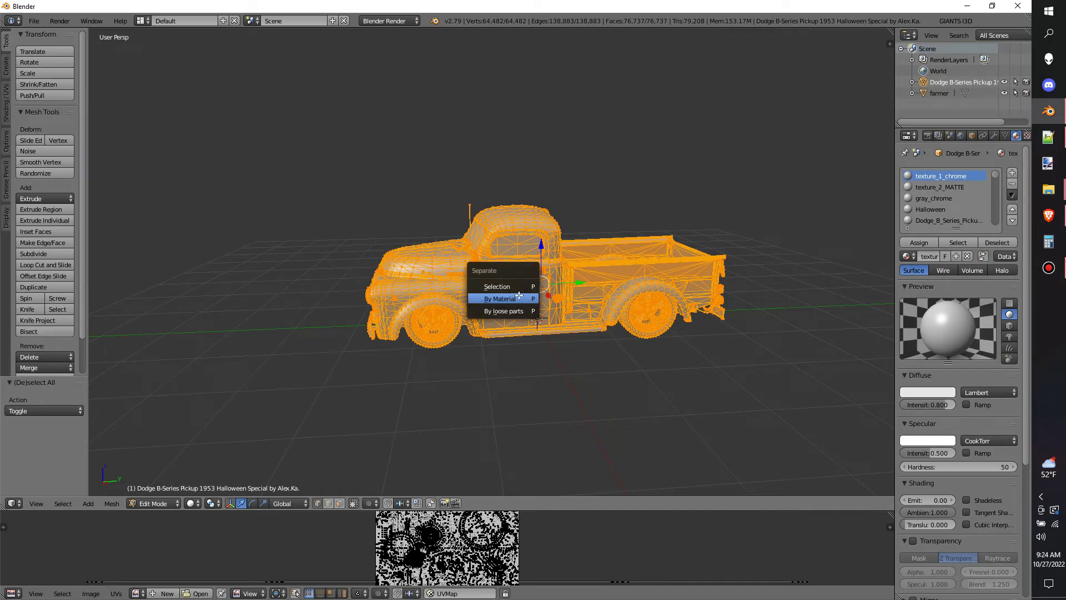
click(519, 295)
key(Tab)
Select the separated truck body object and select all its geometry in Edit Mode
right_click(533, 289)
key(Tab)
key(a)
key(Tab)
key(Tab)
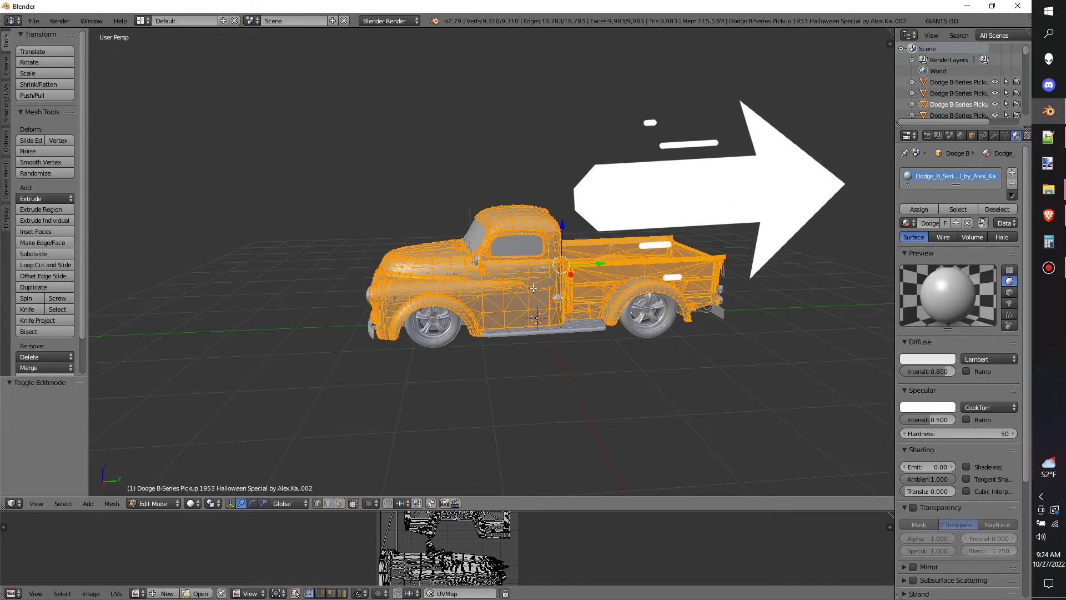
key(a)
key(a)
key(Tab)
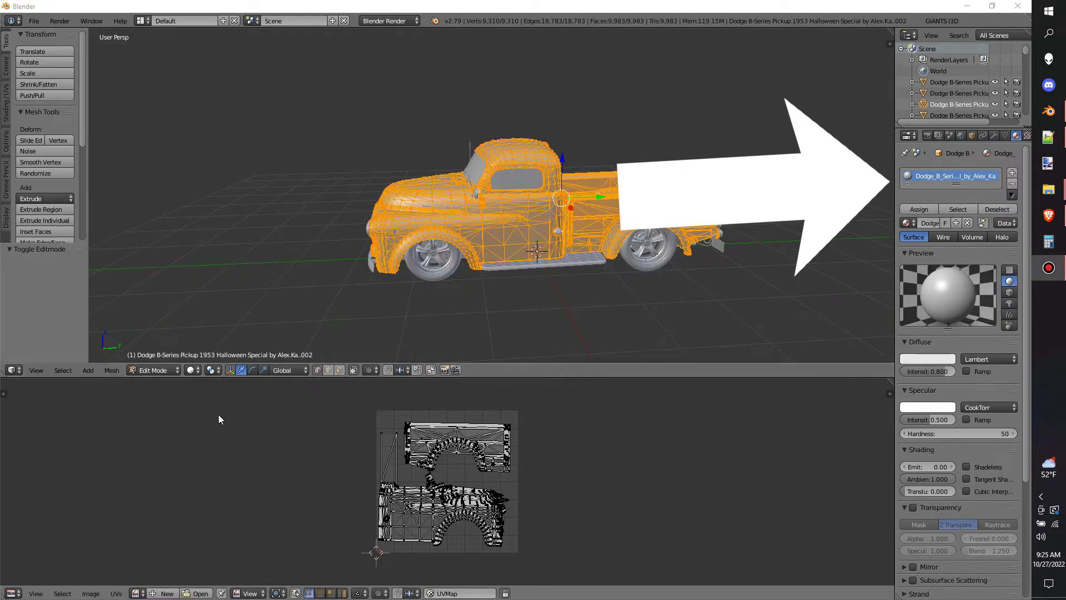
Load the HSkin.jpg image behind the truck body's UV layout
click(198, 595)
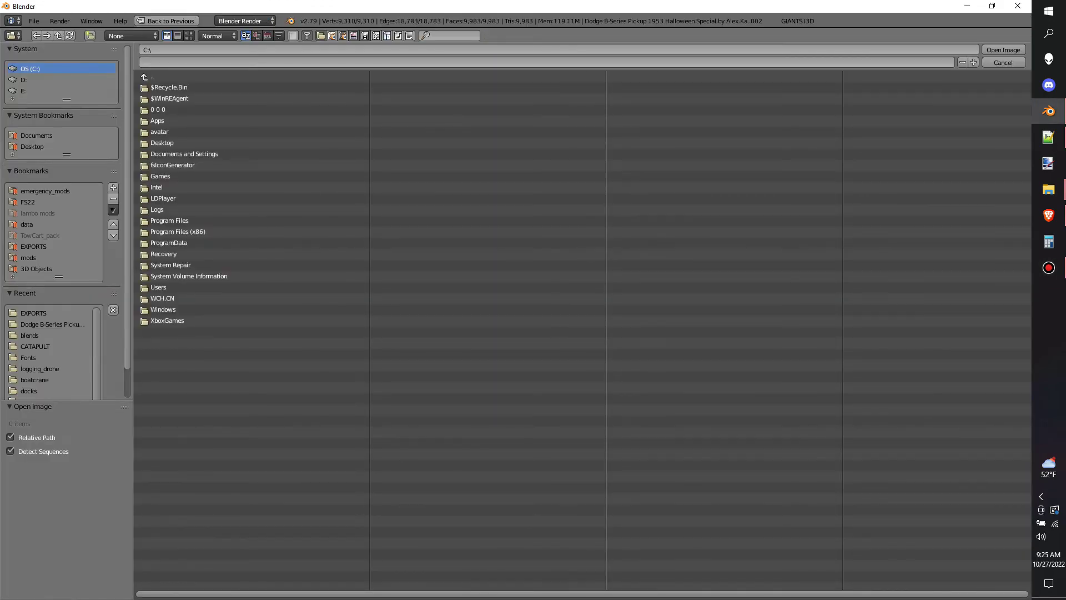
key(Escape)
scroll(387, 455, down, 3)
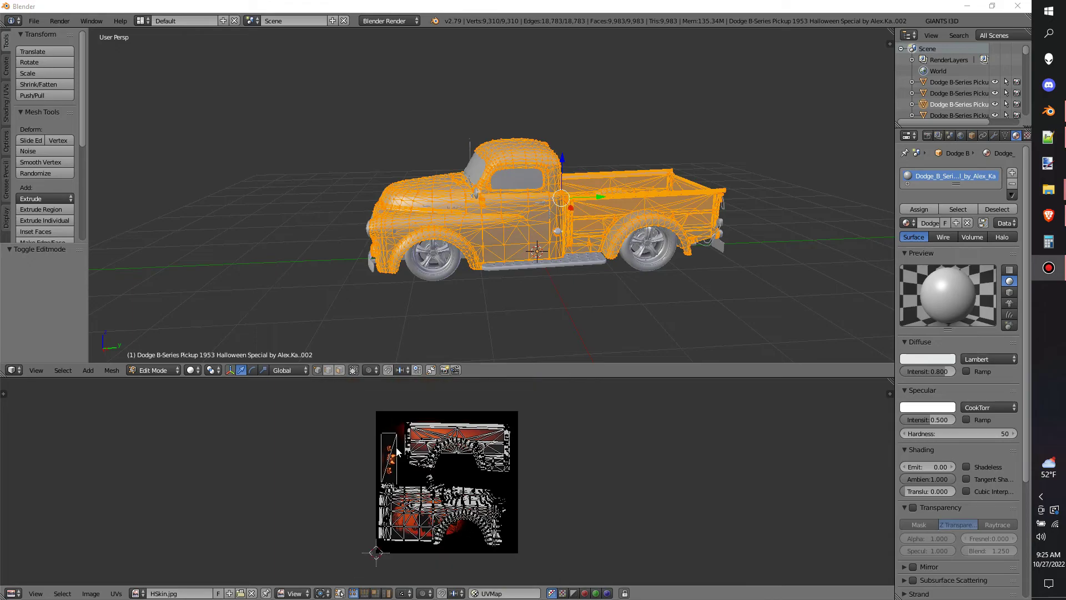
scroll(388, 454, up, 3)
Switch the viewport to Texture shading and inspect how the Halloween skin maps onto the truck body
click(191, 370)
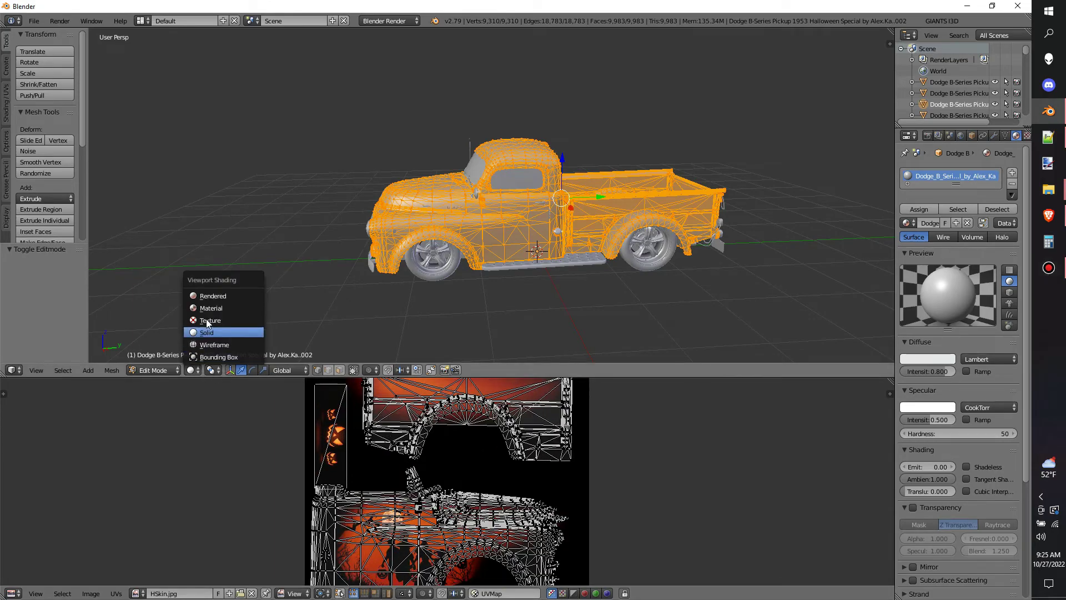
click(205, 322)
key(Tab)
scroll(594, 177, up, 3)
mouse_move(612, 218)
middle_down()
mouse_move(622, 206)
mouse_move(606, 191)
mouse_move(499, 211)
mouse_move(599, 222)
middle_up()
scroll(599, 222, up, 1)
scroll(599, 222, down, 2)
scroll(582, 225, up, 1)
scroll(608, 249, down, 1)
key(Tab)
key(Tab)
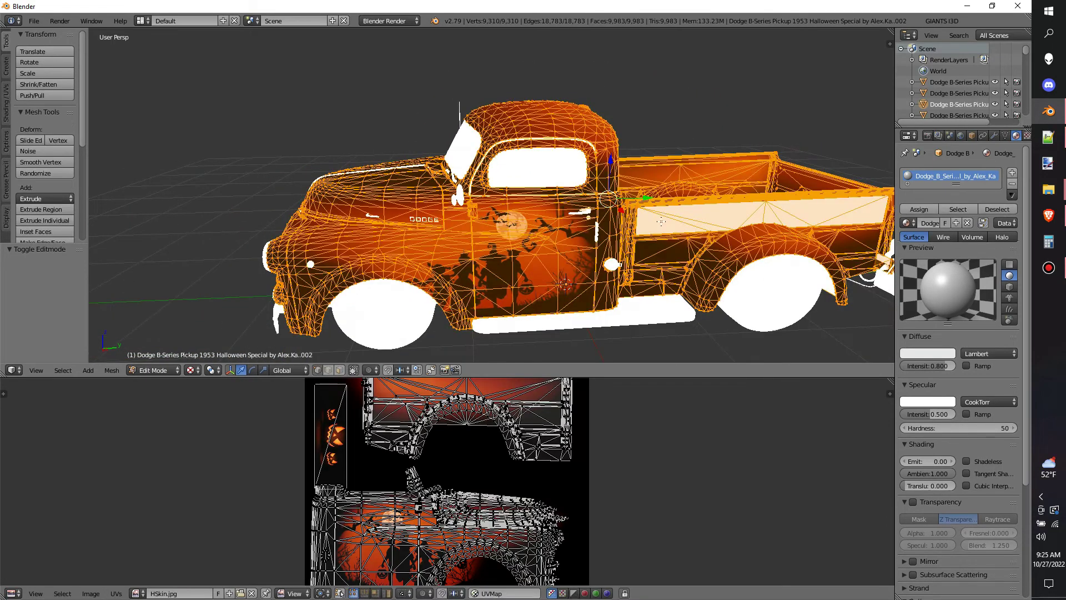
Return the viewport to Solid shading and select all of the truck body's geometry in Edit Mode
key(z)
key(z)
middle_drag(664, 203, 545, 242)
key(Tab)
scroll(554, 253, down, 2)
key(Tab)
scroll(657, 247, up, 1)
middle_drag(656, 247, 639, 204)
scroll(639, 204, up, 1)
right_click(639, 204)
key(Tab)
key(a)
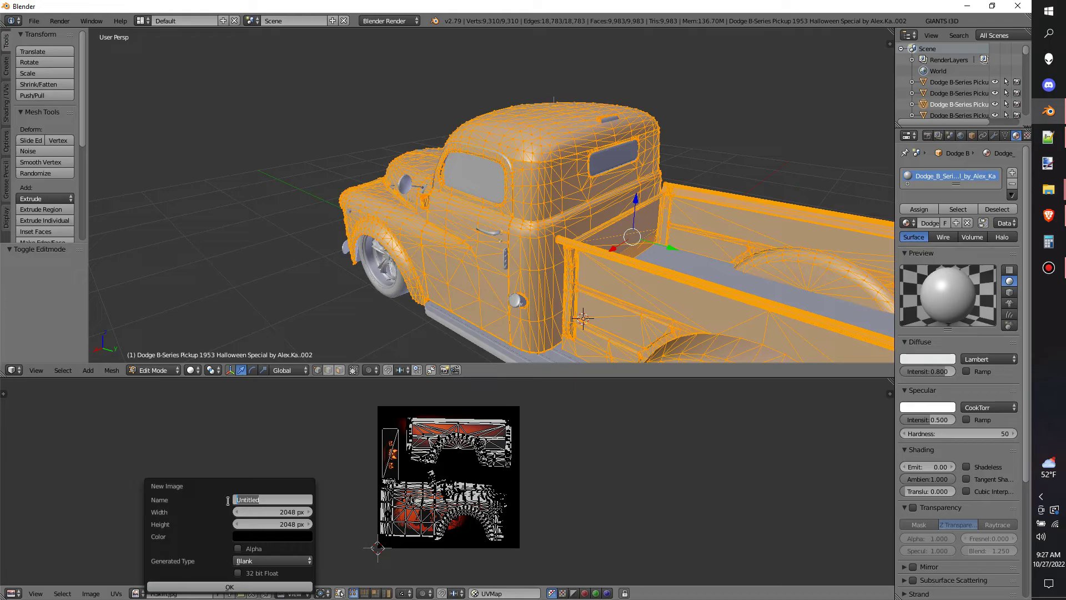
Create a blank 2048 × 2048 px image named B_series_AO for the body's UV layout
text(B)
click(218, 586)
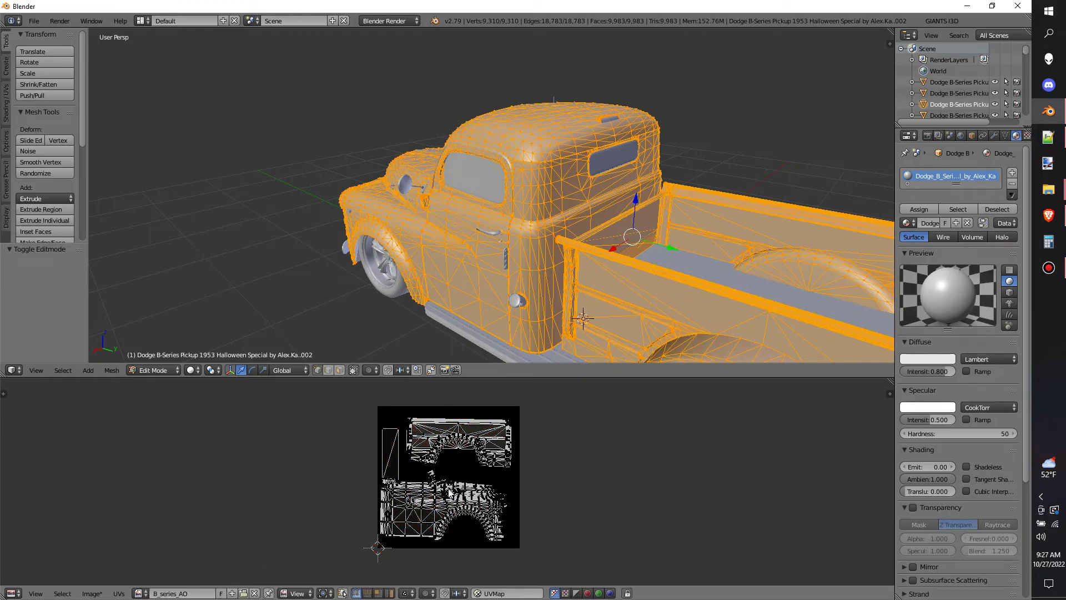
scroll(450, 492, up, 10)
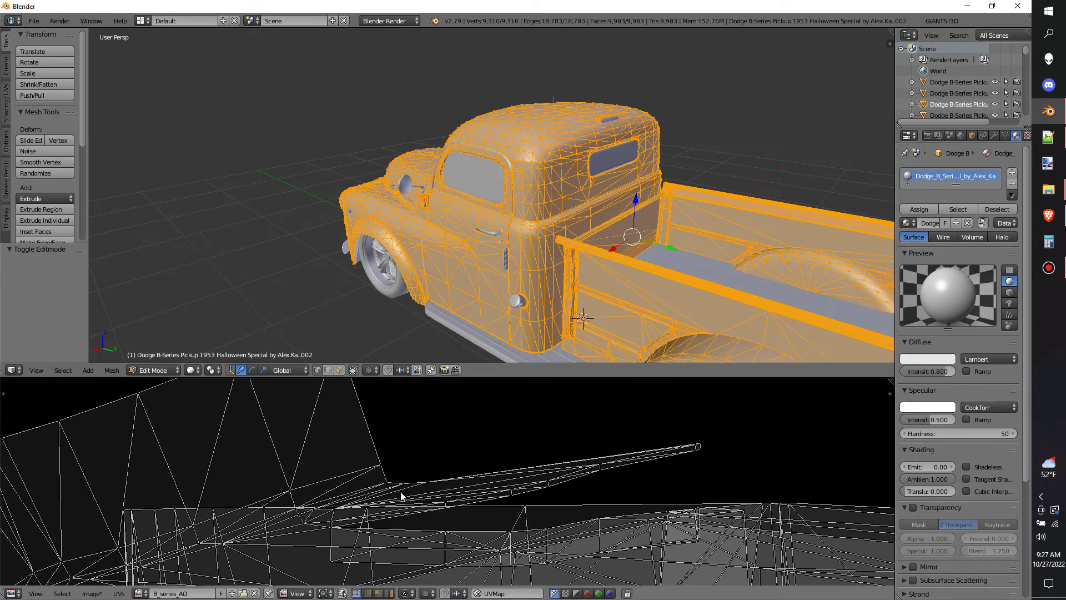
key(Home)
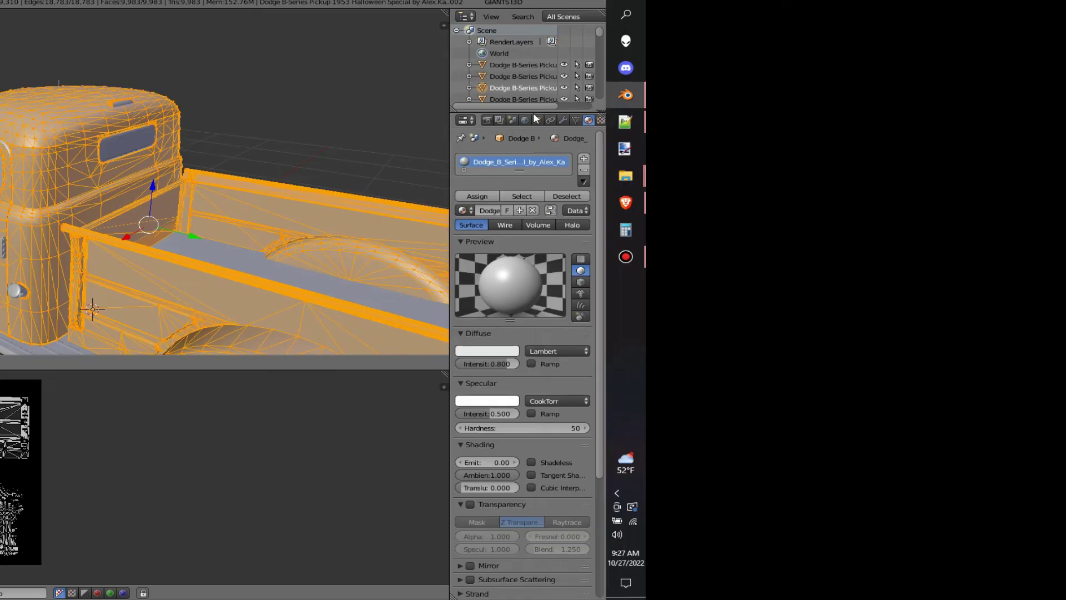
Enable Ambient Occlusion and Environment Lighting in the world settings
click(965, 135)
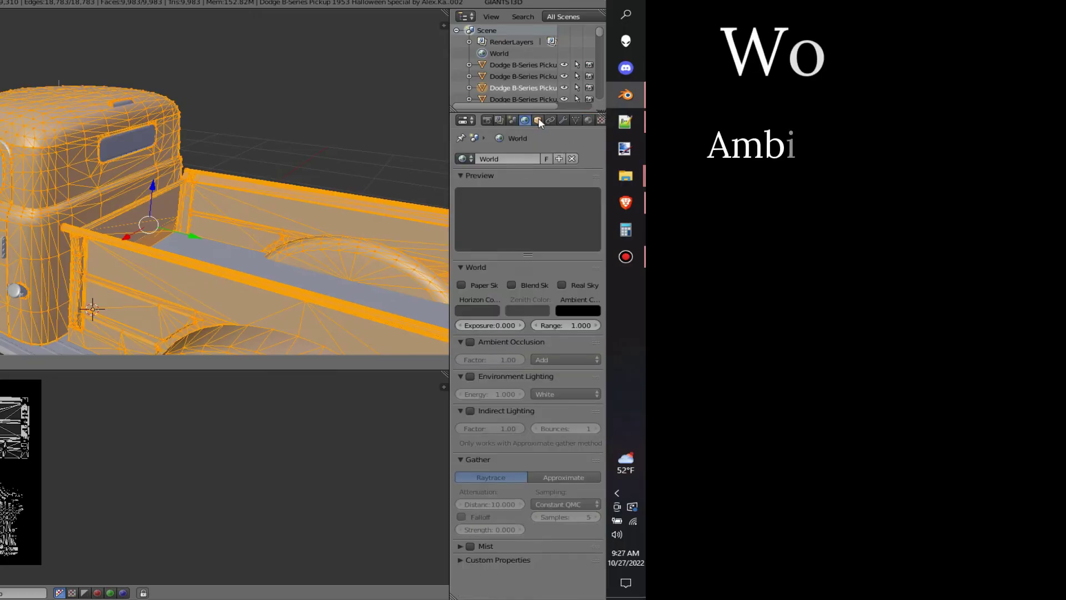
click(470, 342)
click(470, 376)
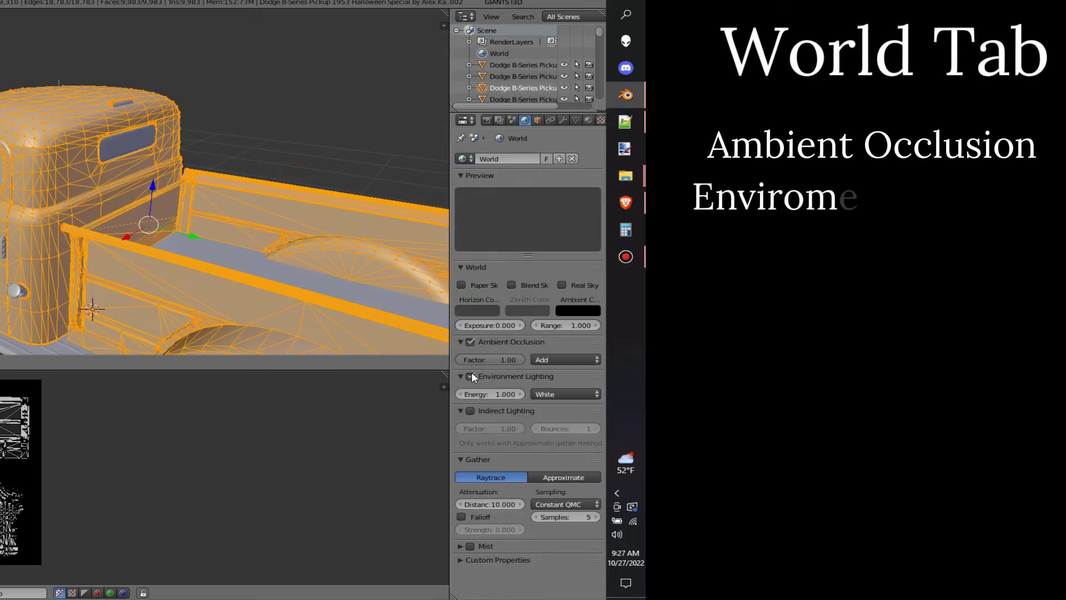
Enable Falloff with a strength of 2.5 and set the world's gather samples to 10
click(462, 517)
click(499, 530)
text(2.5)
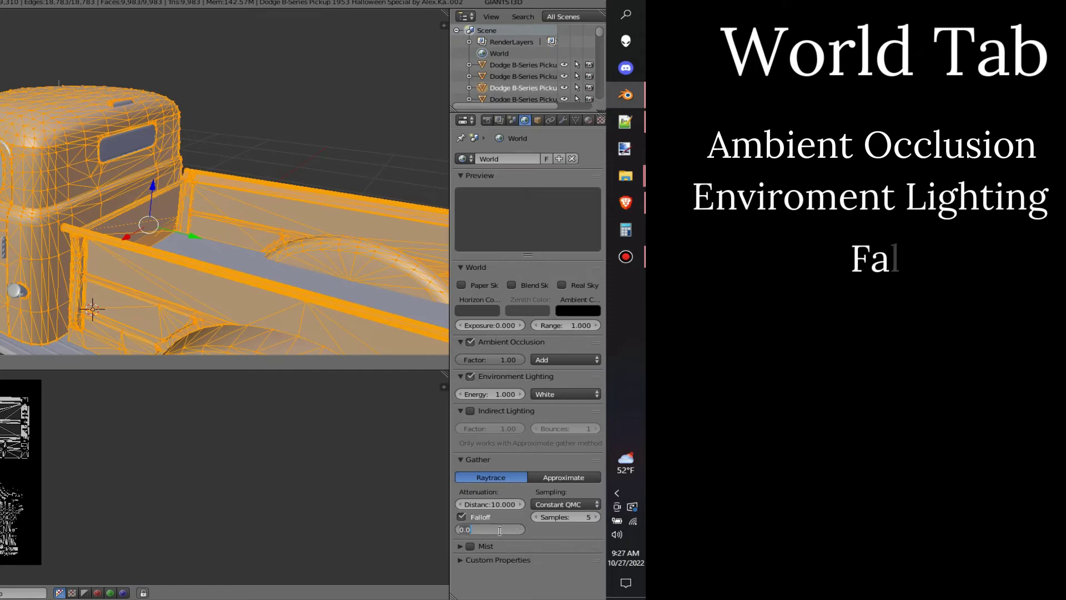
click(465, 529)
key(BackSpace)
click(574, 517)
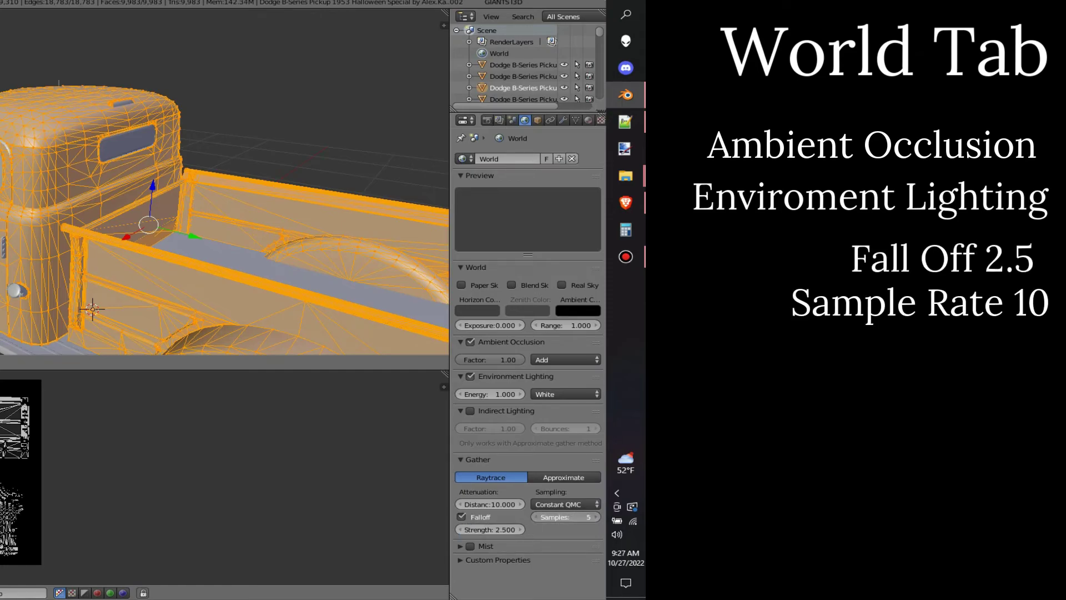
text(10)
key(Return)
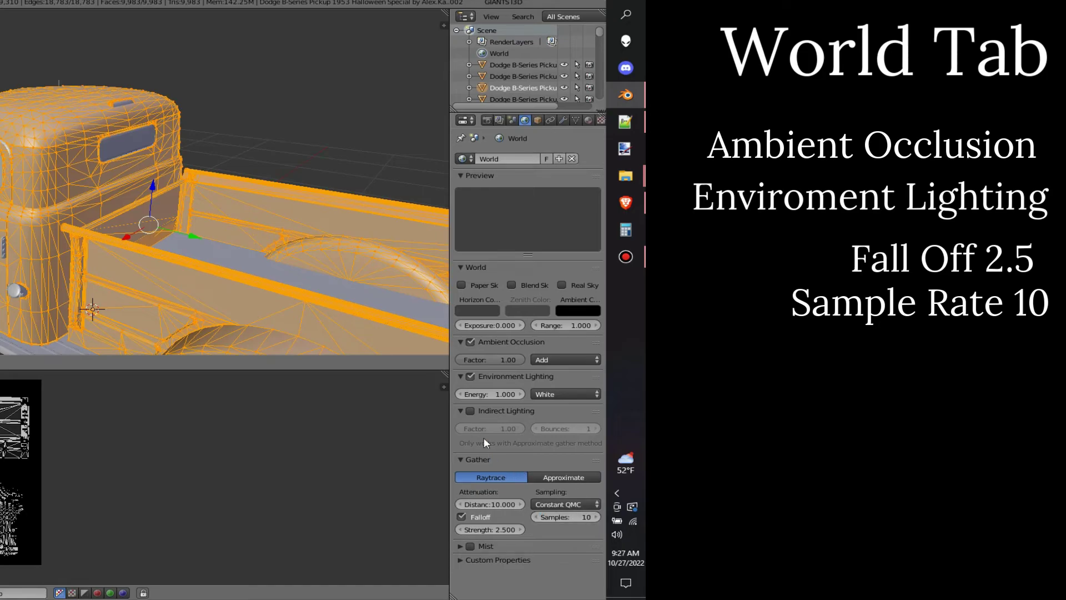
Set the bake mode to Ambient Occlusion with Normalized enabled and Clear disabled
click(487, 121)
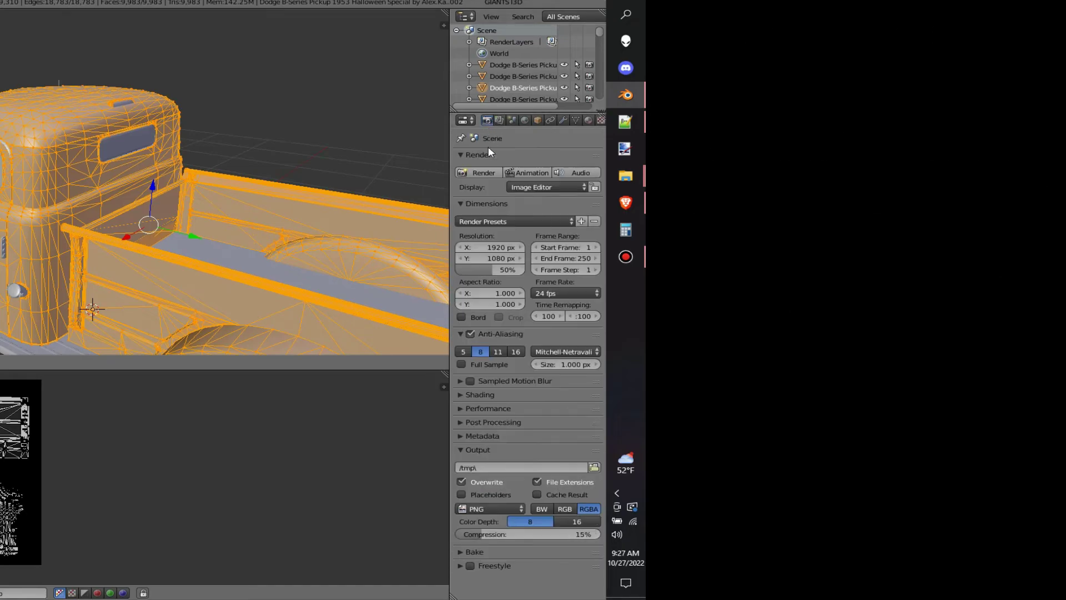
click(485, 550)
scroll(542, 510, down, 3)
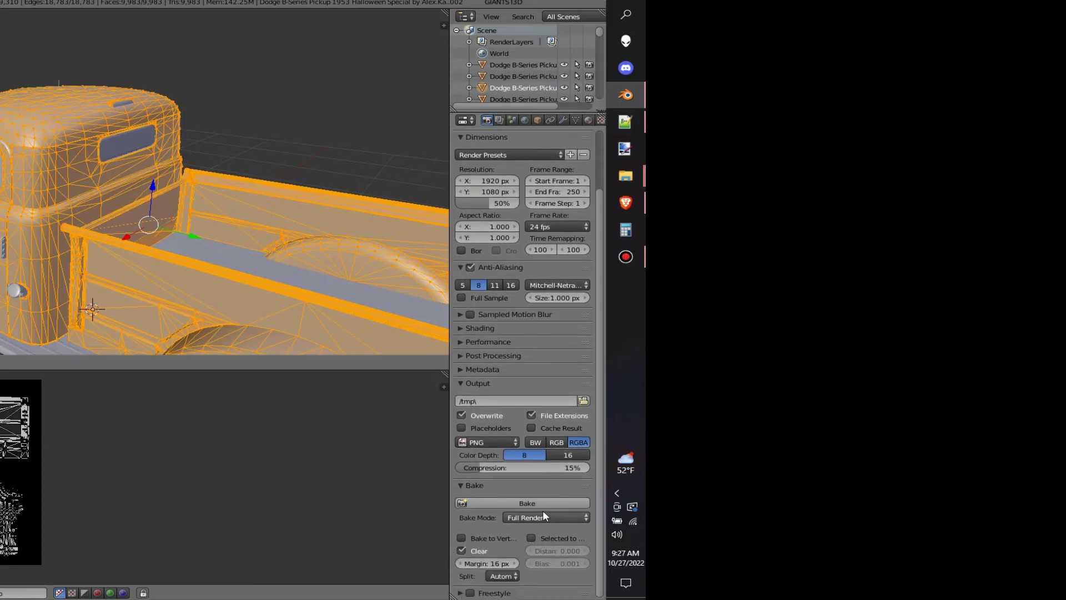
click(545, 518)
click(541, 491)
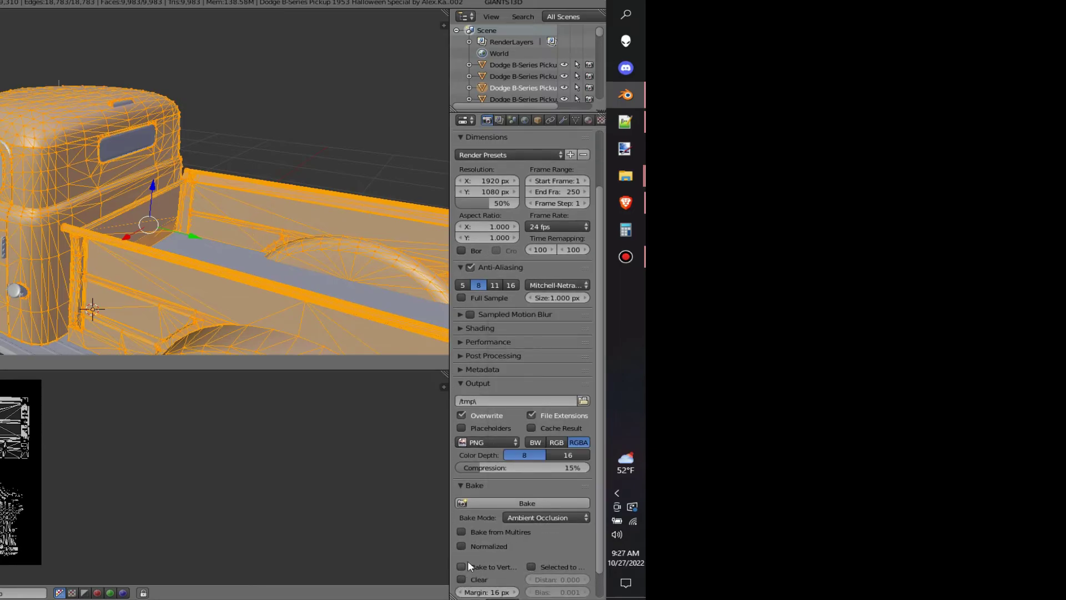
scroll(555, 569, down, 1)
Set the bake margin to 2 px
double_click(491, 563)
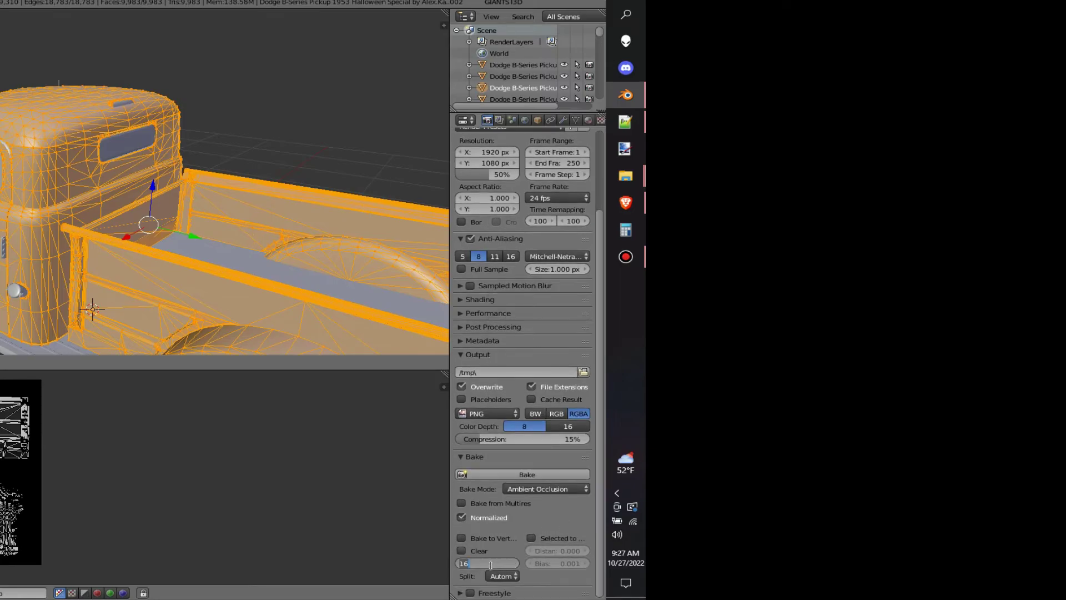
text(2)
key(Return)
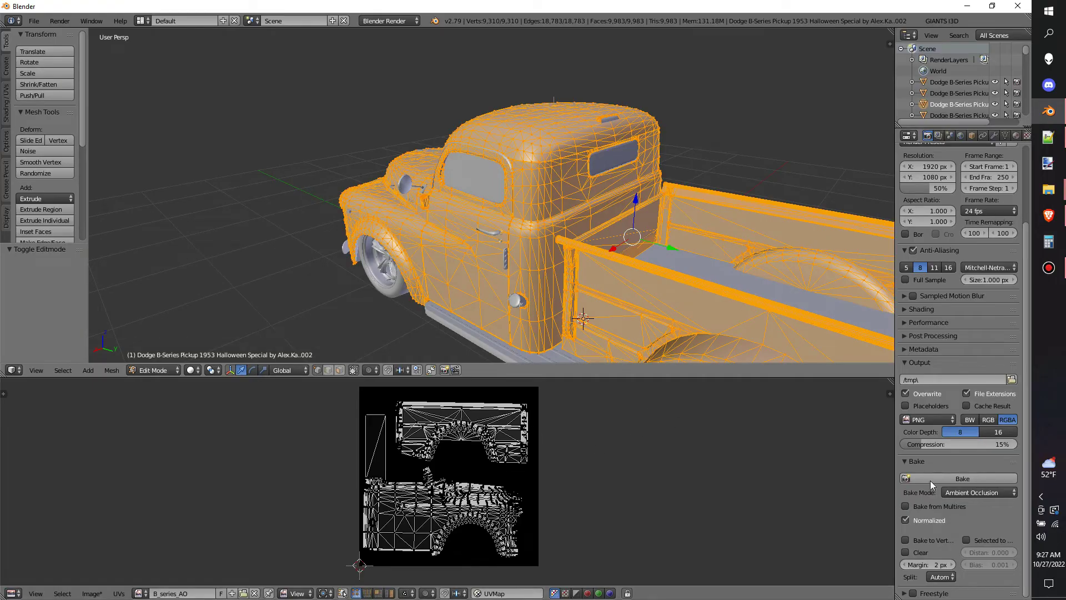
Set the bake margin to 1 px and bake the ambient occlusion into the B_series_AO image
double_click(925, 566)
text(1)
key(Return)
click(966, 479)
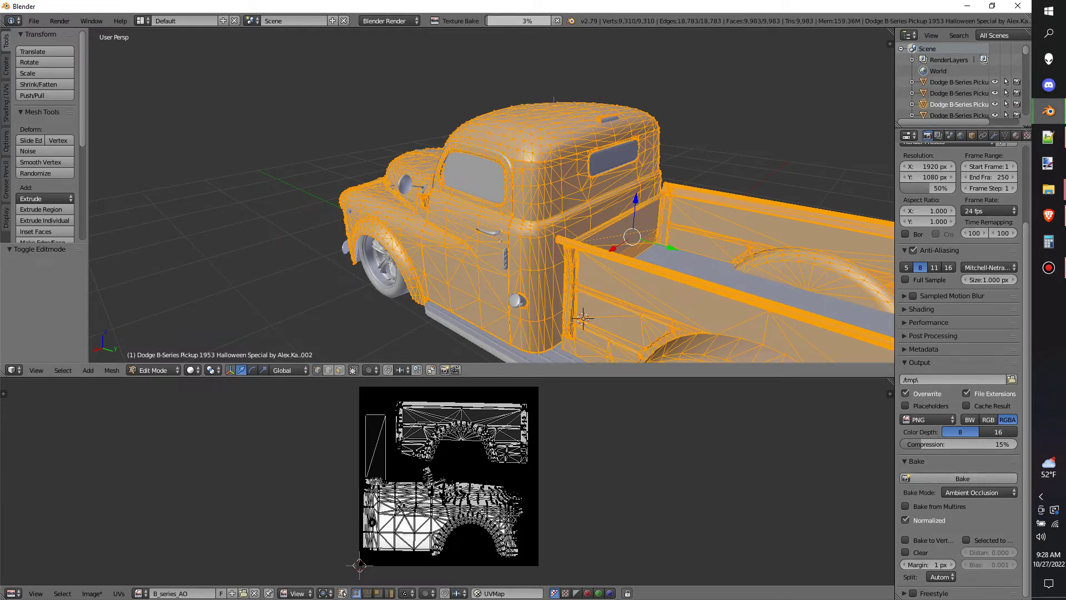
Return to Object Mode and switch the viewport to Texture shading to view the baked ambient occlusion on the truck
scroll(491, 194, up, 10)
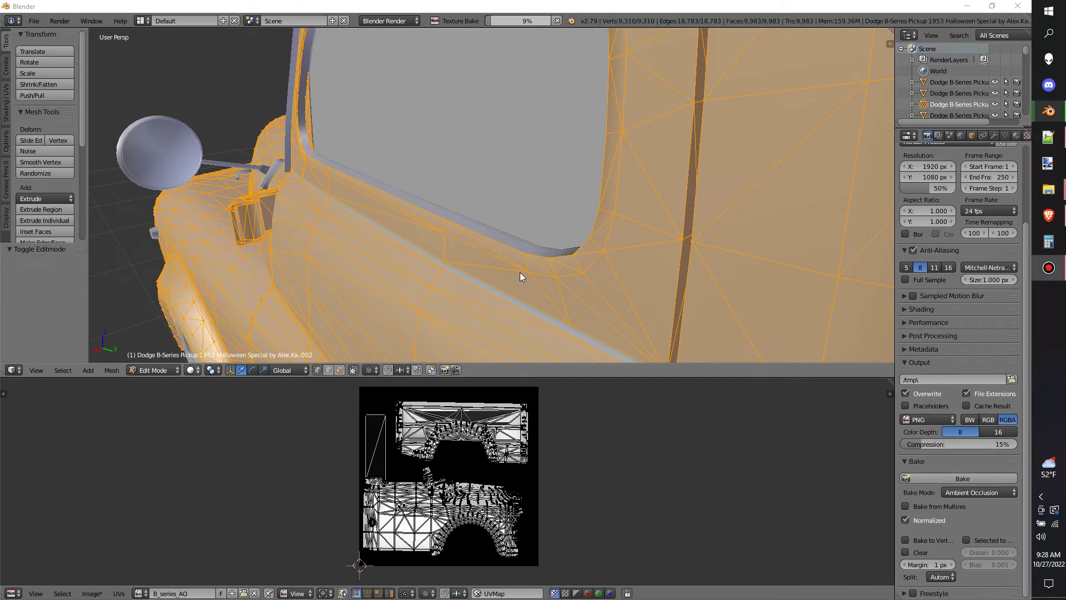
right_click(515, 209)
scroll(515, 209, down, 14)
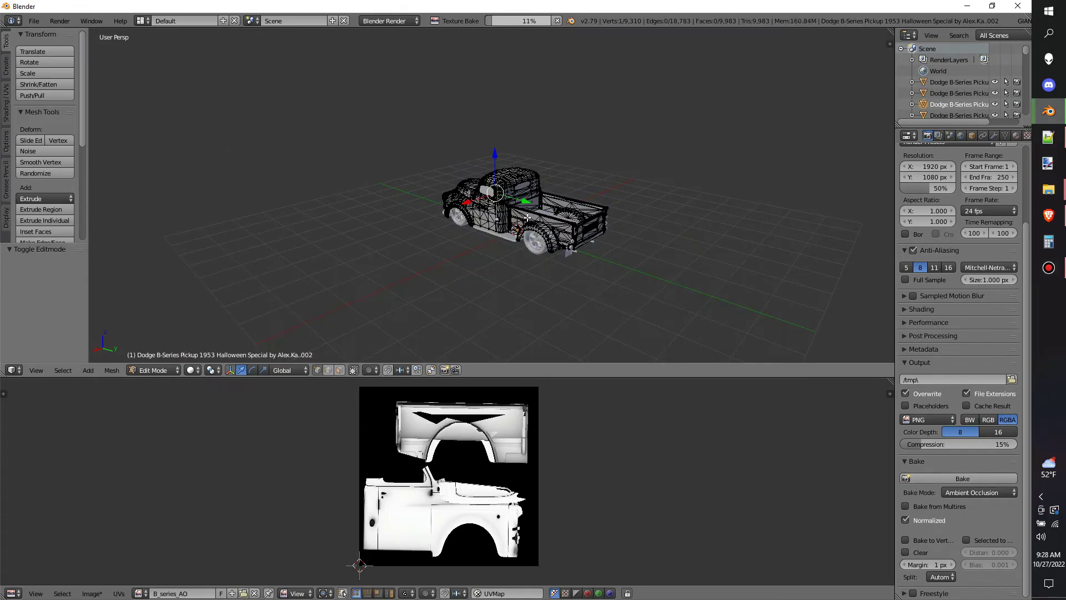
scroll(529, 217, up, 7)
middle_drag(520, 234, 611, 247)
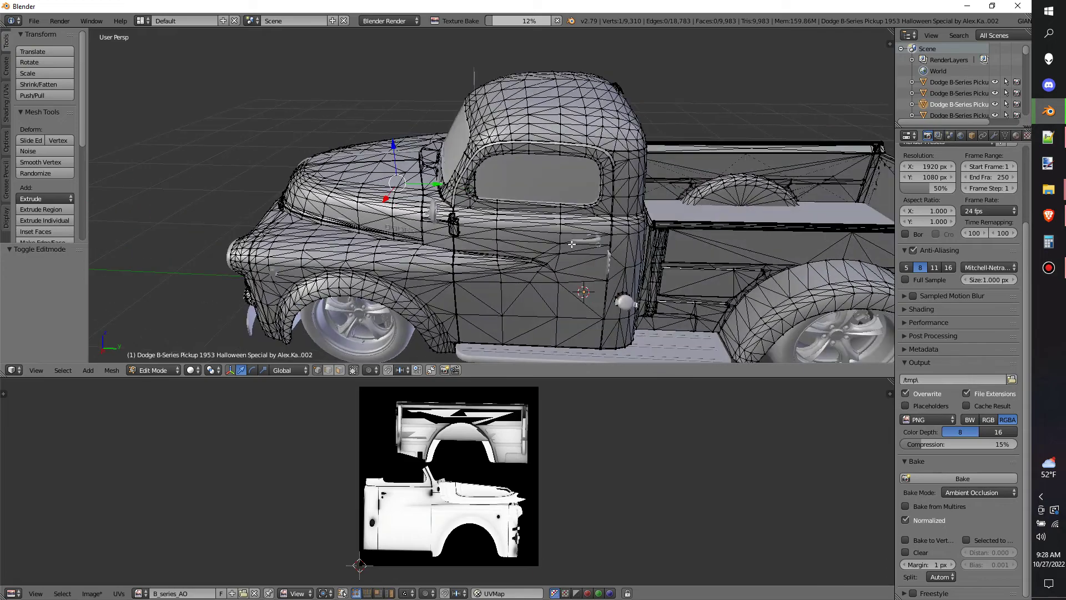
key(Tab)
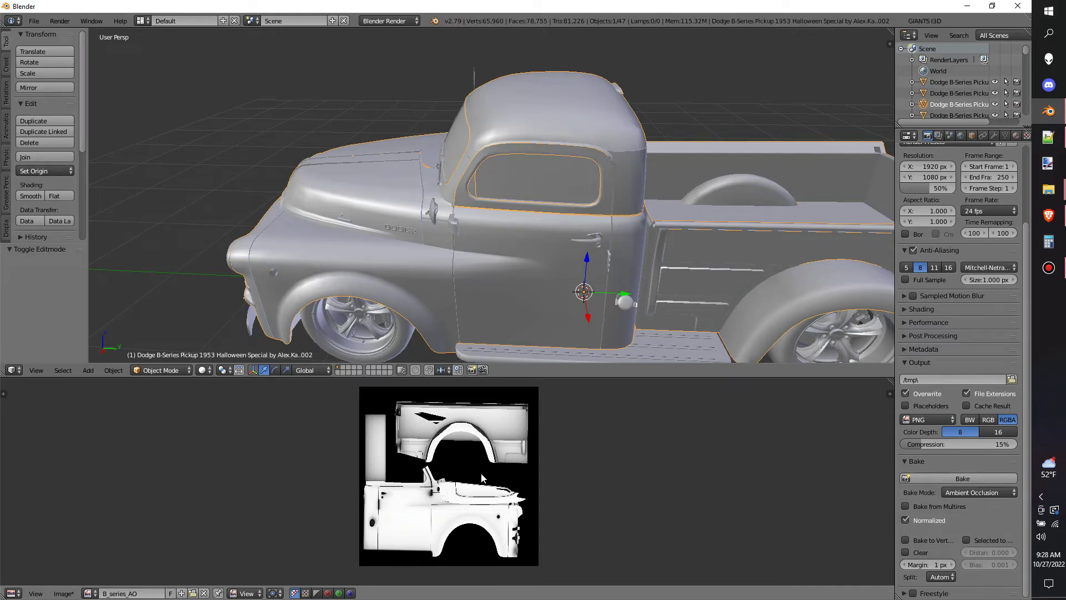
click(203, 370)
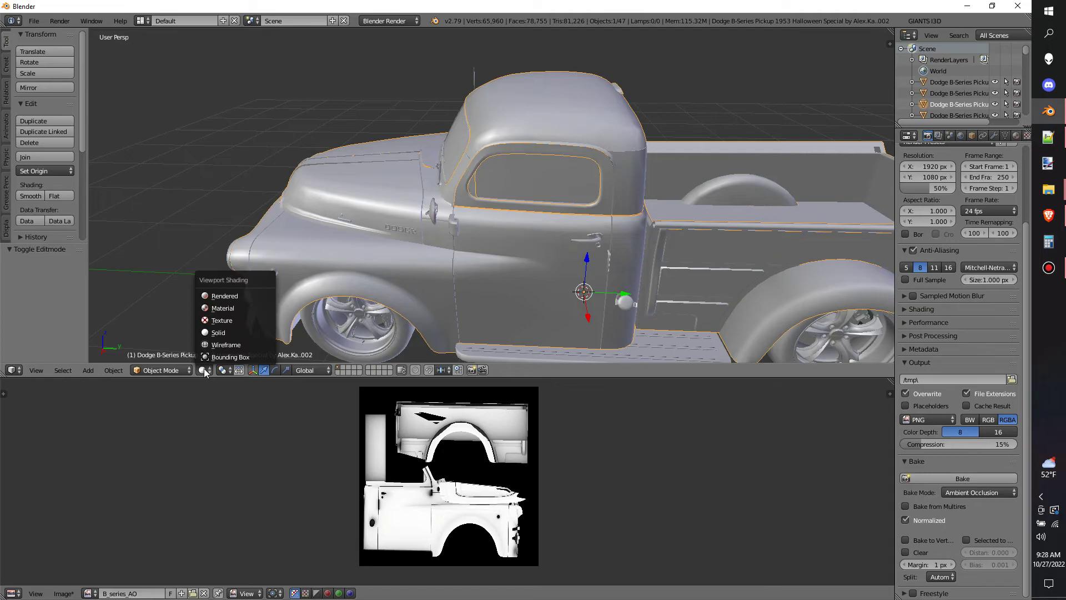
click(234, 320)
middle_drag(435, 354, 378, 225)
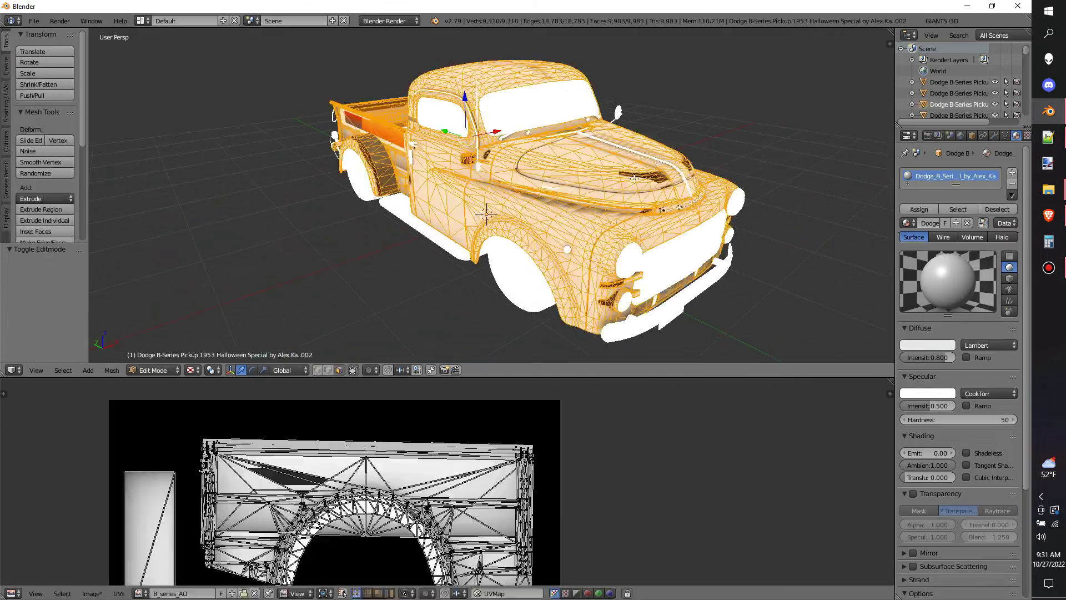
Assign the B_series_AO image to the pickup body's UVs in place of HSkin.jpg
middle_drag(388, 222, 297, 240)
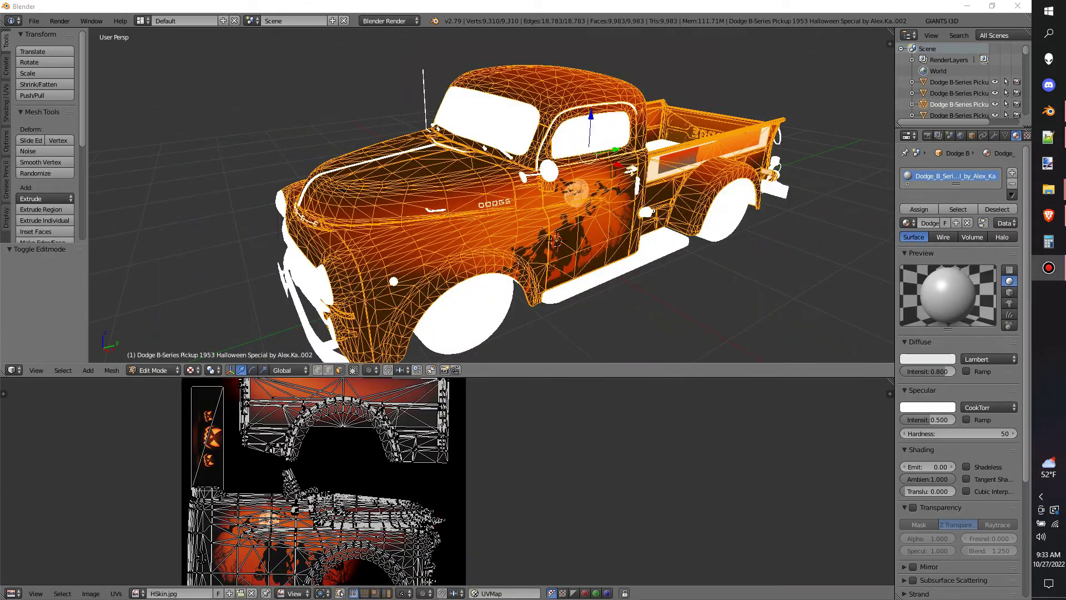
middle_drag(333, 151, 290, 150)
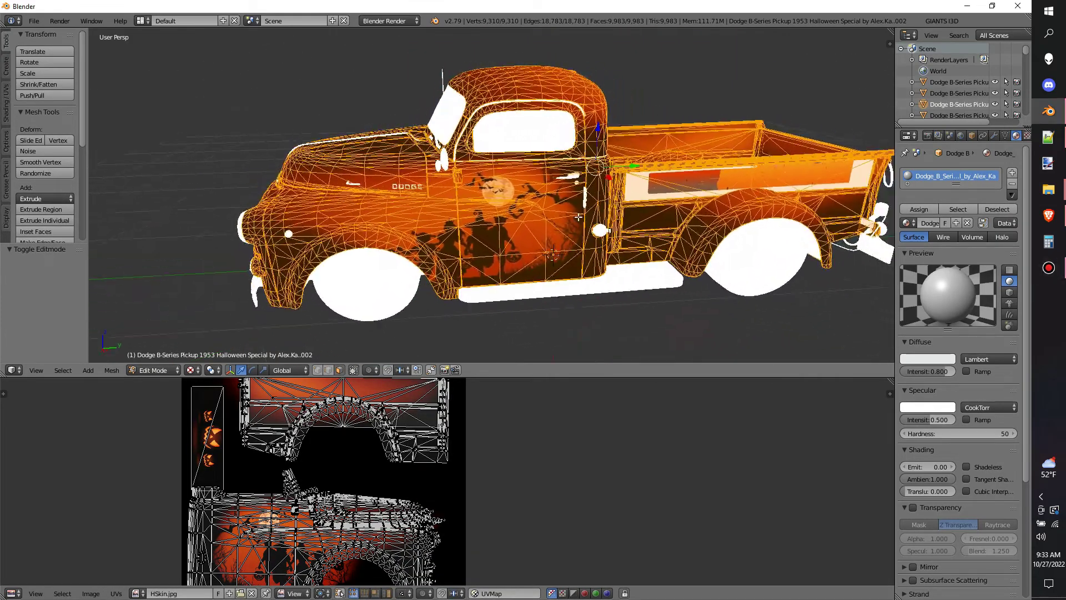
click(135, 593)
click(164, 479)
scroll(590, 215, down, 1)
Return to Object Mode and apply rotation and scale to all selected truck parts
key(Tab)
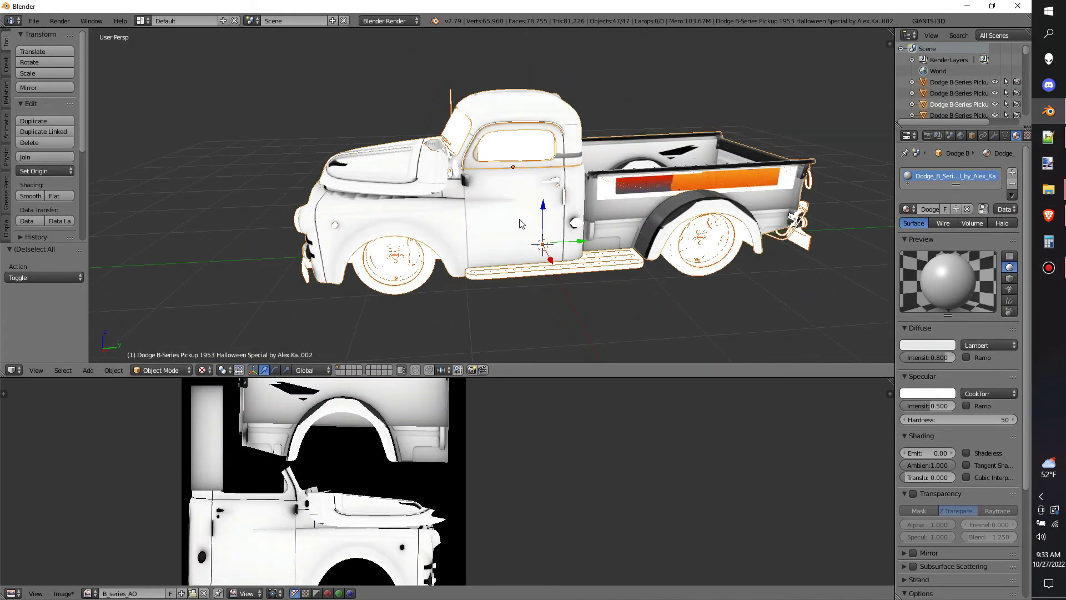
key(ctrl+a)
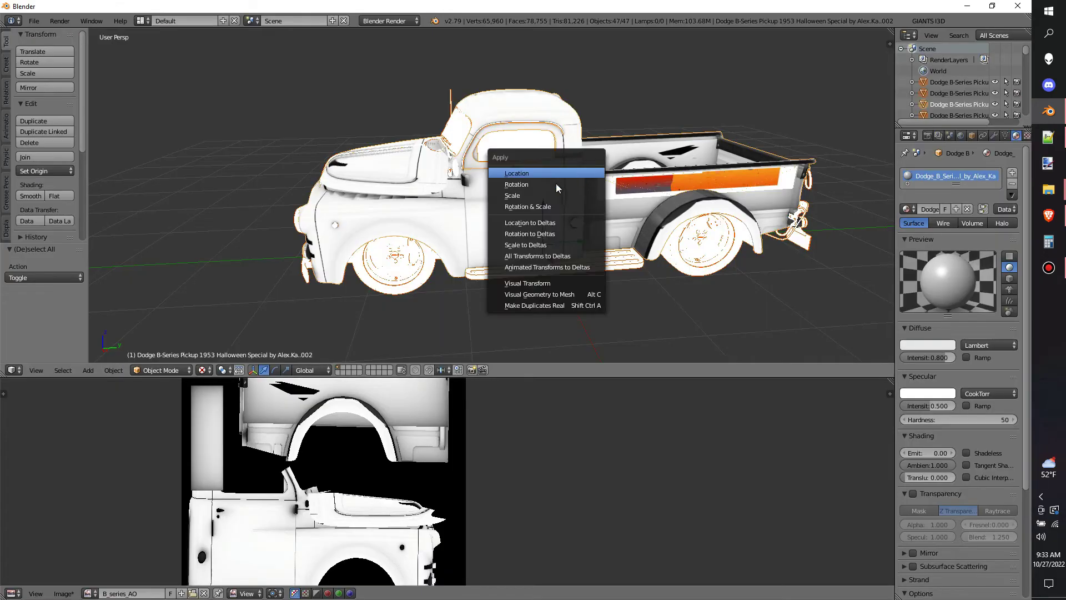
click(496, 208)
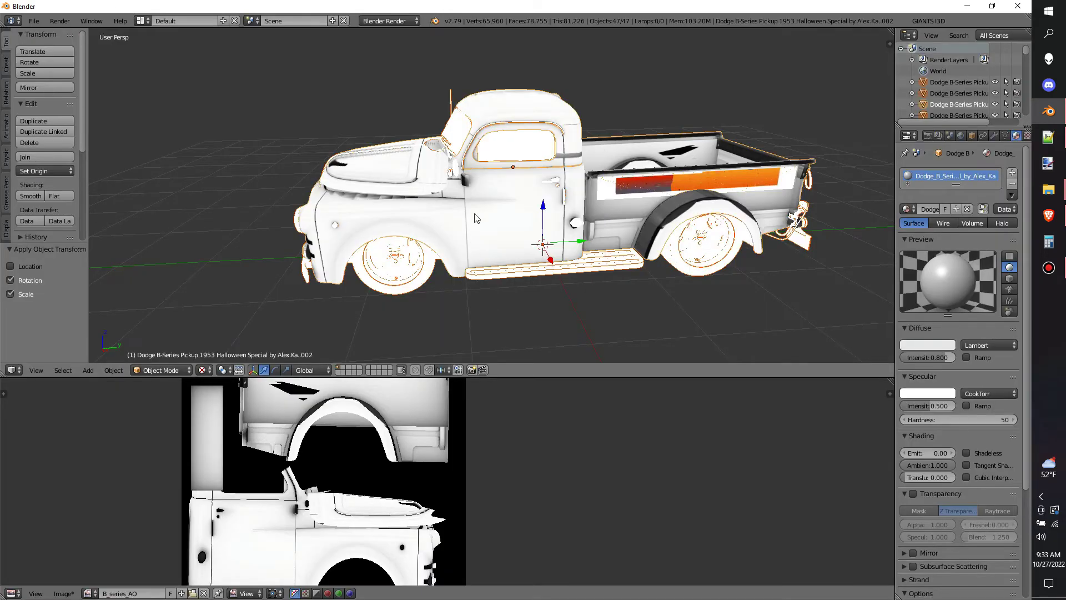
Unwrap the whole body mesh with Smart UV Project, using a 0.01 island margin and Stretch to UV Bounds disabled
key(Tab)
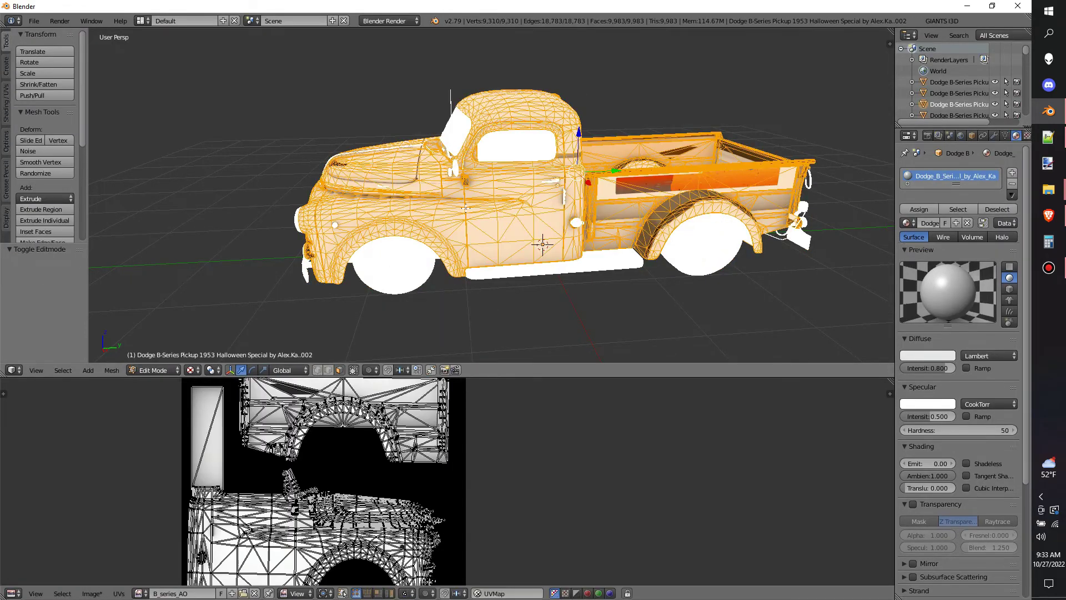
key(a)
key(a)
scroll(530, 213, down, 2)
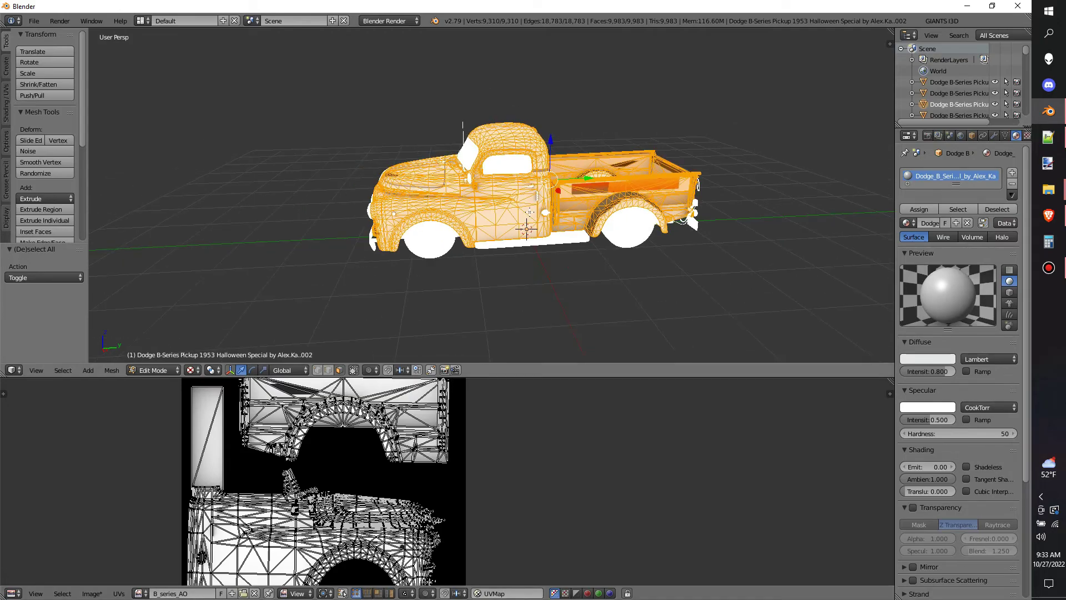
key(u)
click(519, 221)
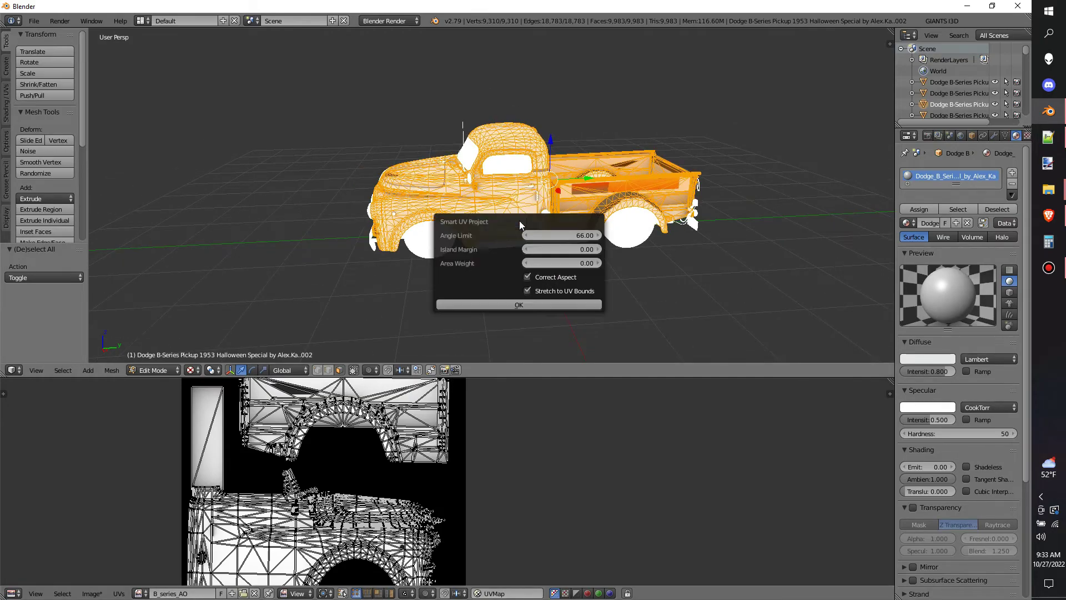
click(581, 251)
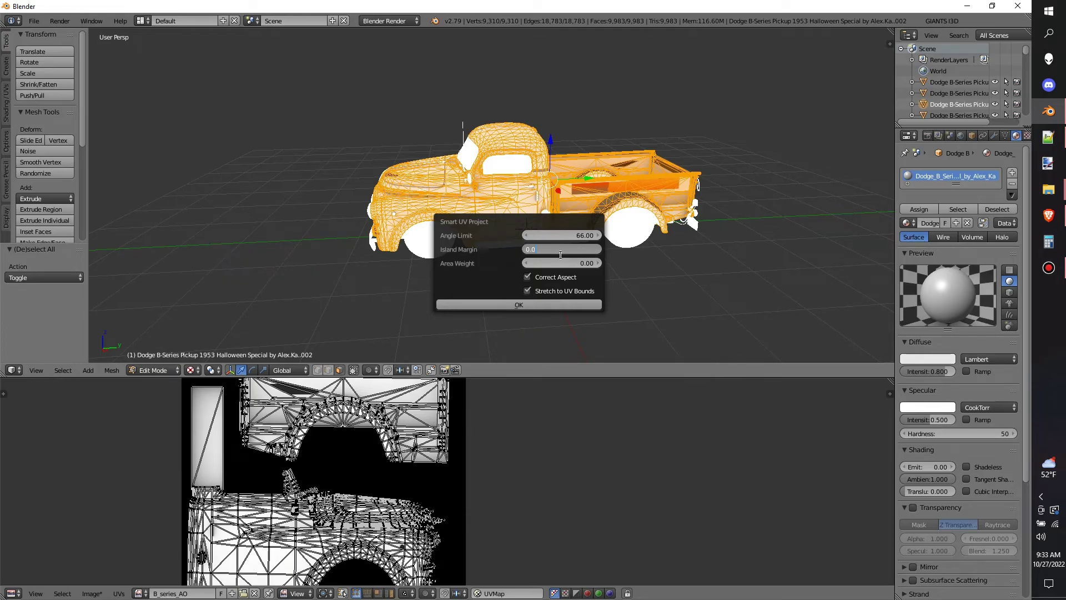
key(Return)
click(528, 291)
click(514, 305)
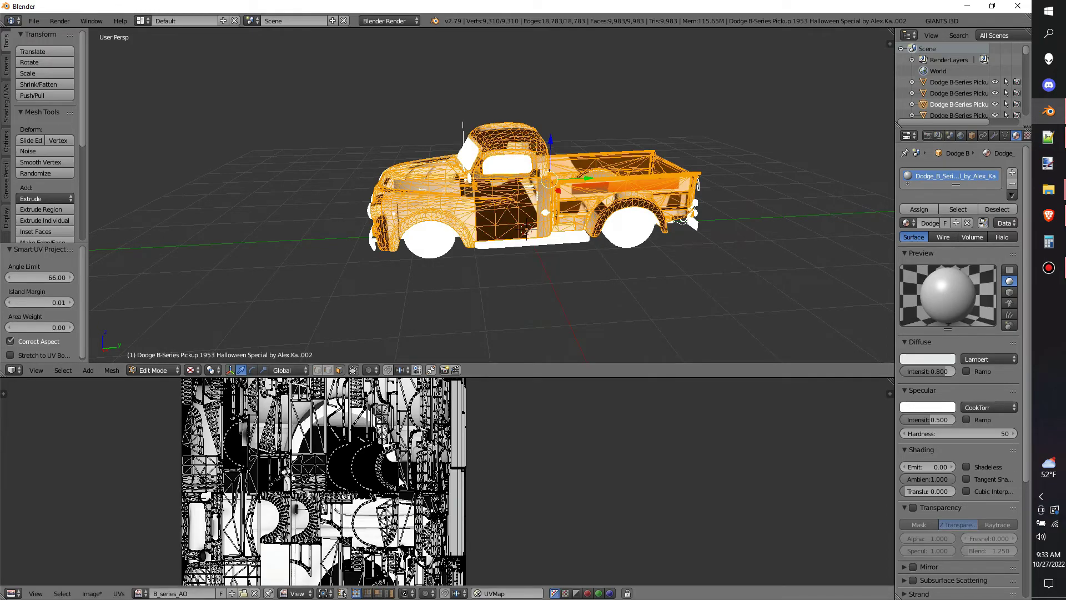
Select all the new UV islands and bake ambient occlusion into B_series_AO with Clear enabled
key(a)
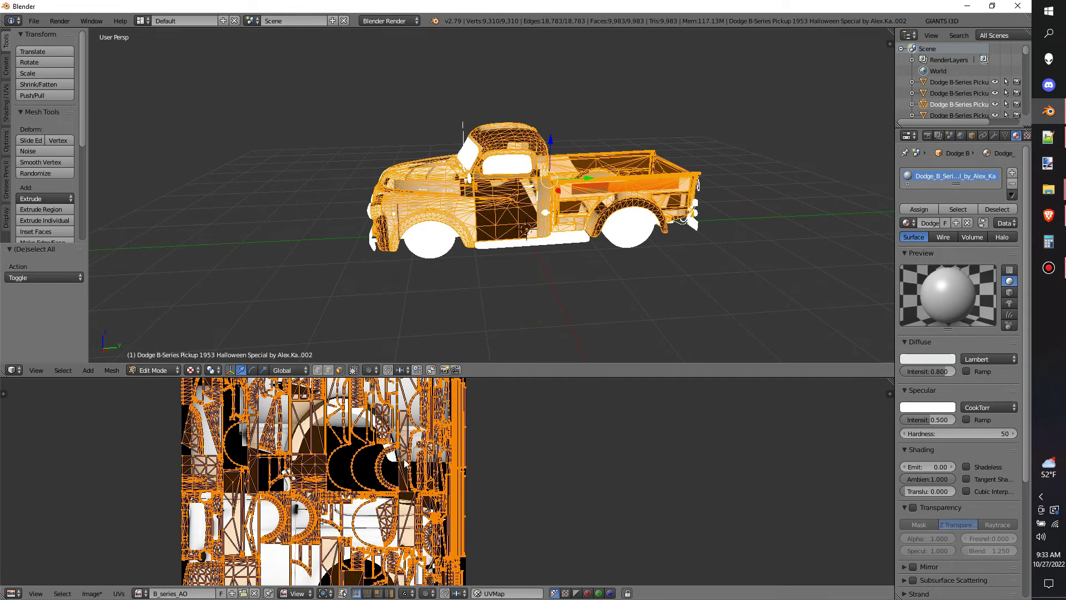
scroll(405, 462, down, 3)
scroll(379, 472, up, 2)
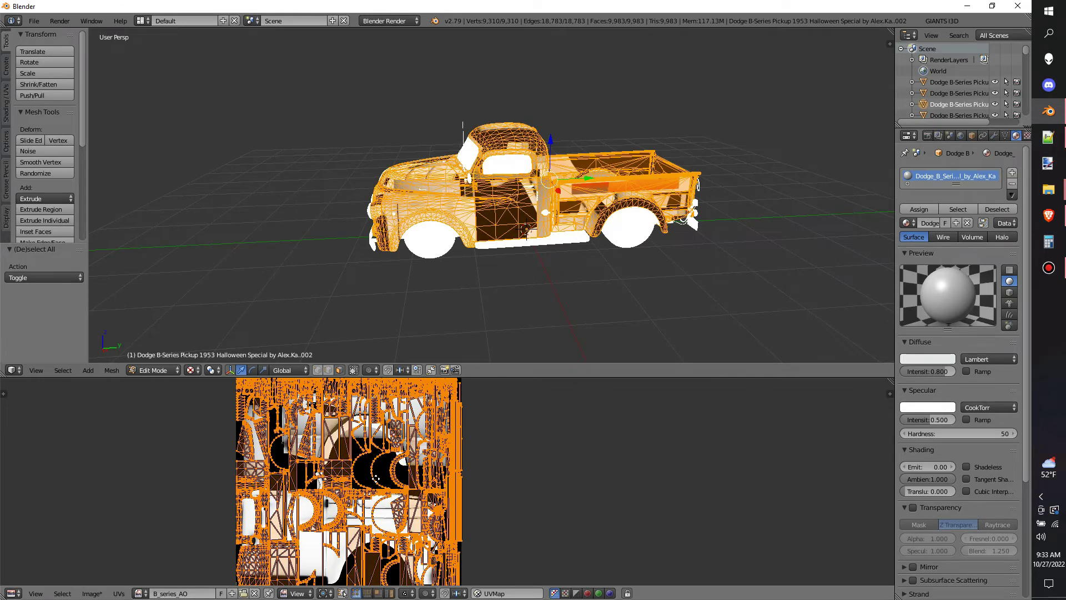
middle_drag(376, 477, 465, 456)
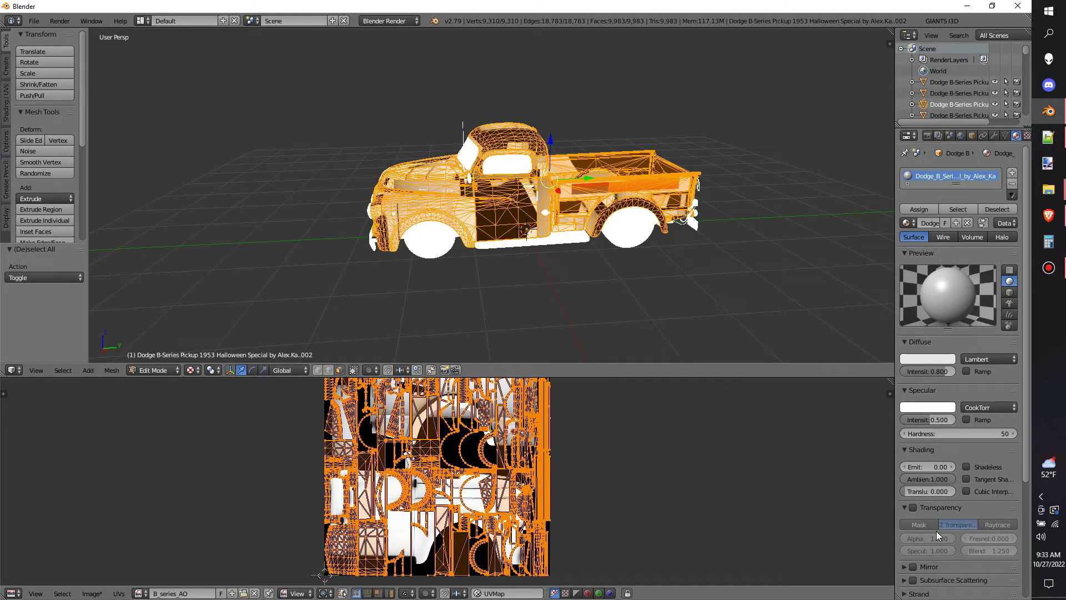
click(928, 136)
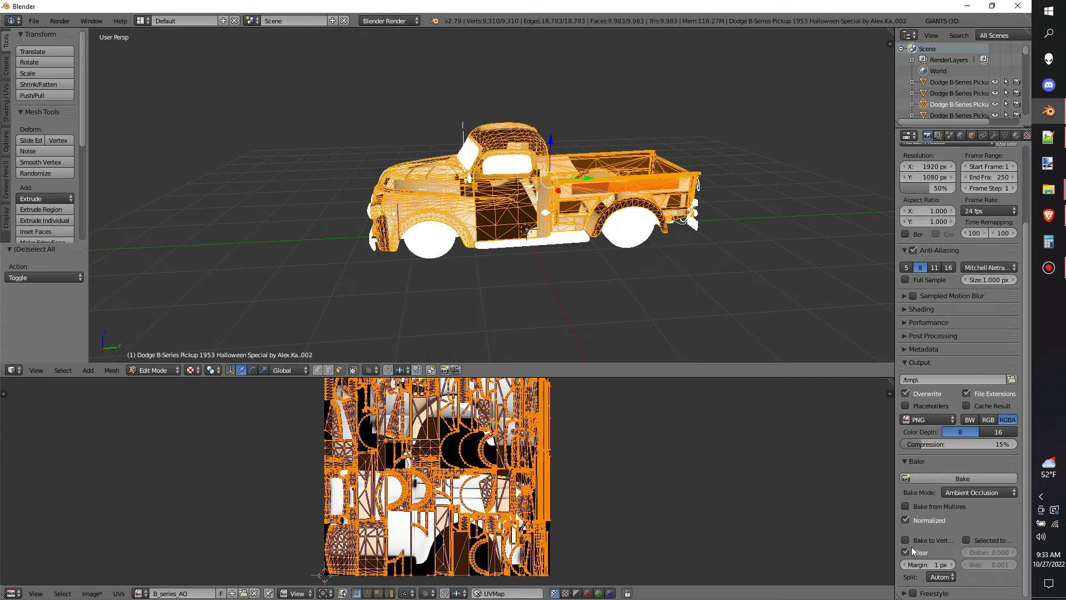
click(933, 479)
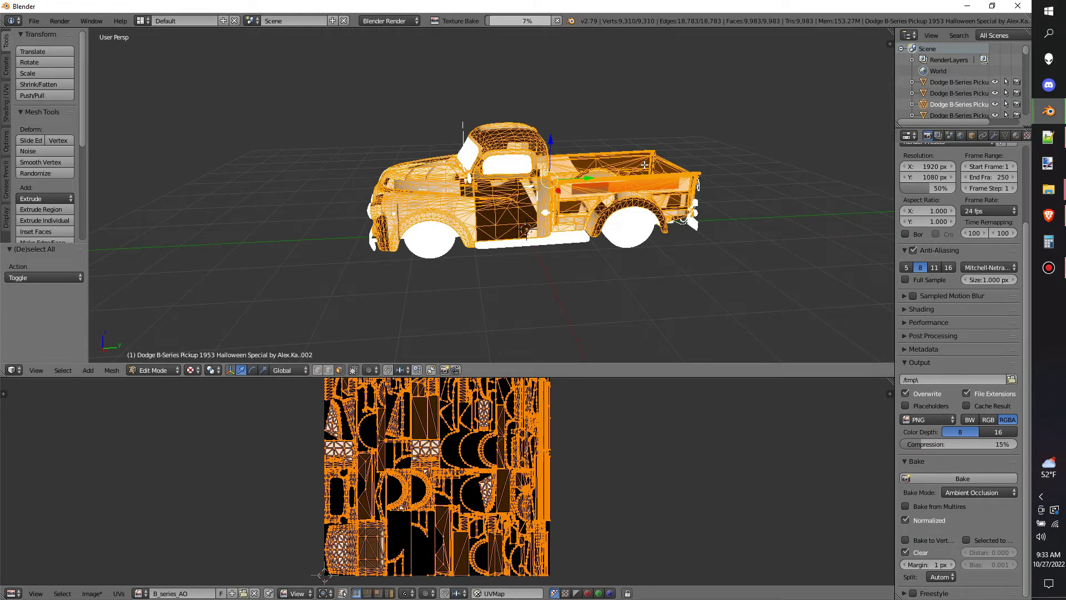
Inspect the baked ambient occlusion on the truck in Object Mode and select the Halloween decal panel on the bed side
middle_drag(531, 200, 557, 196)
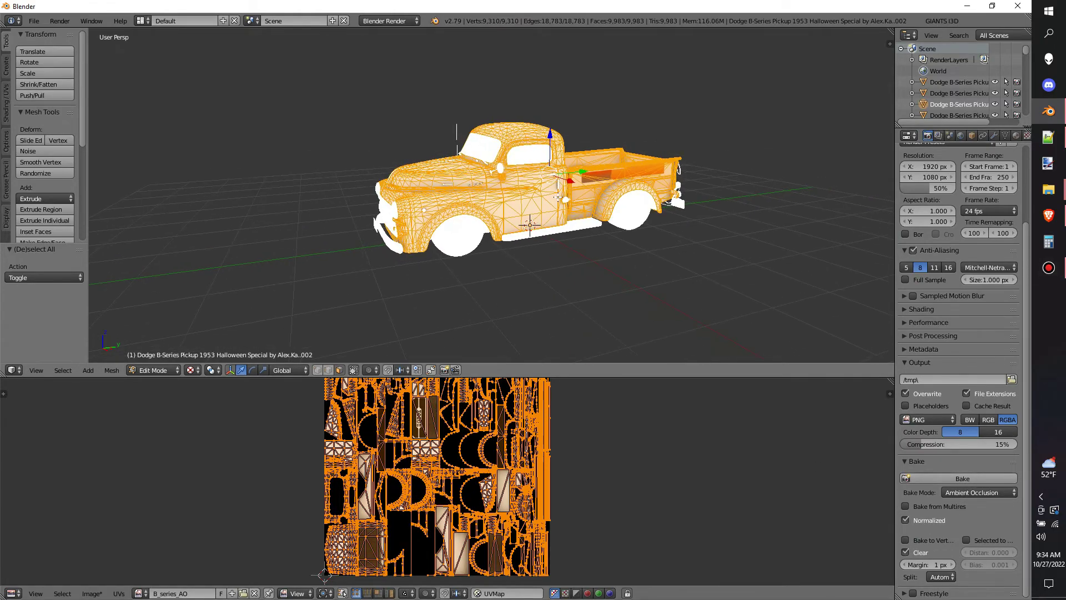
key(Tab)
middle_drag(642, 183, 843, 223)
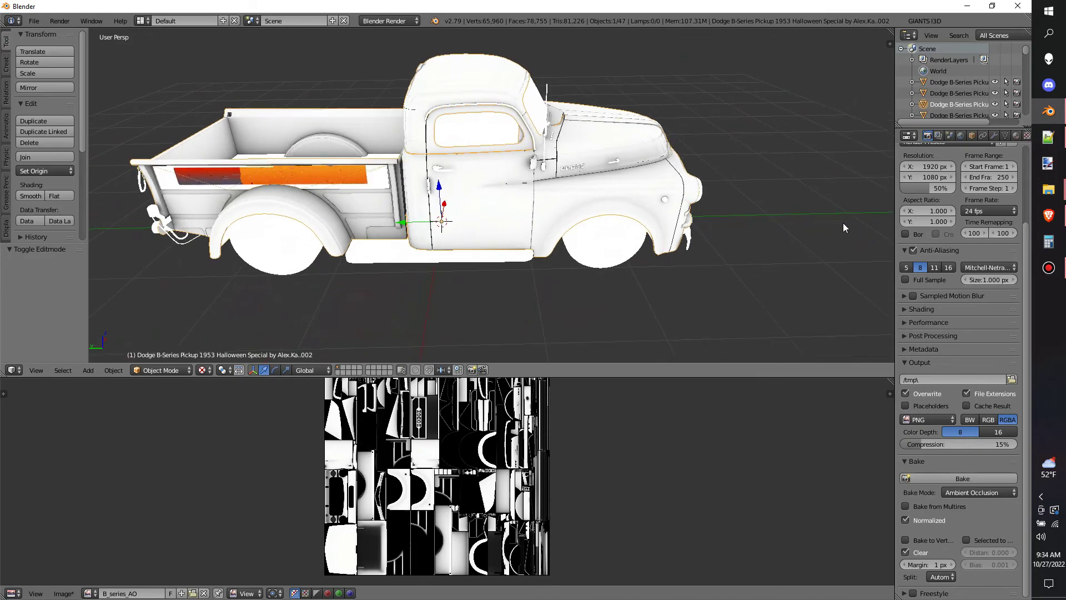
middle_drag(518, 197, 598, 176)
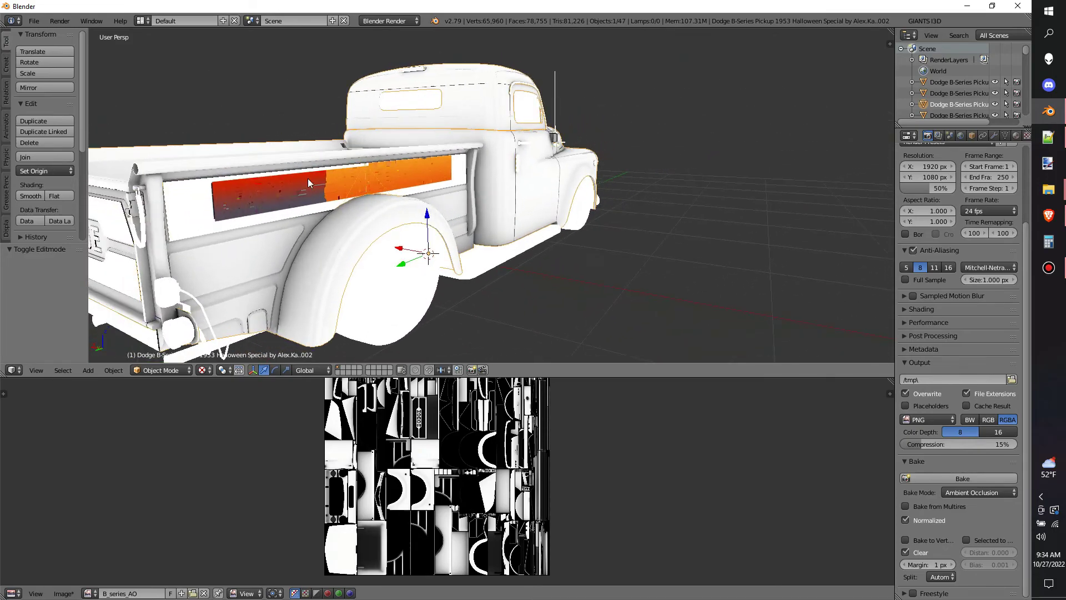
right_click(236, 200)
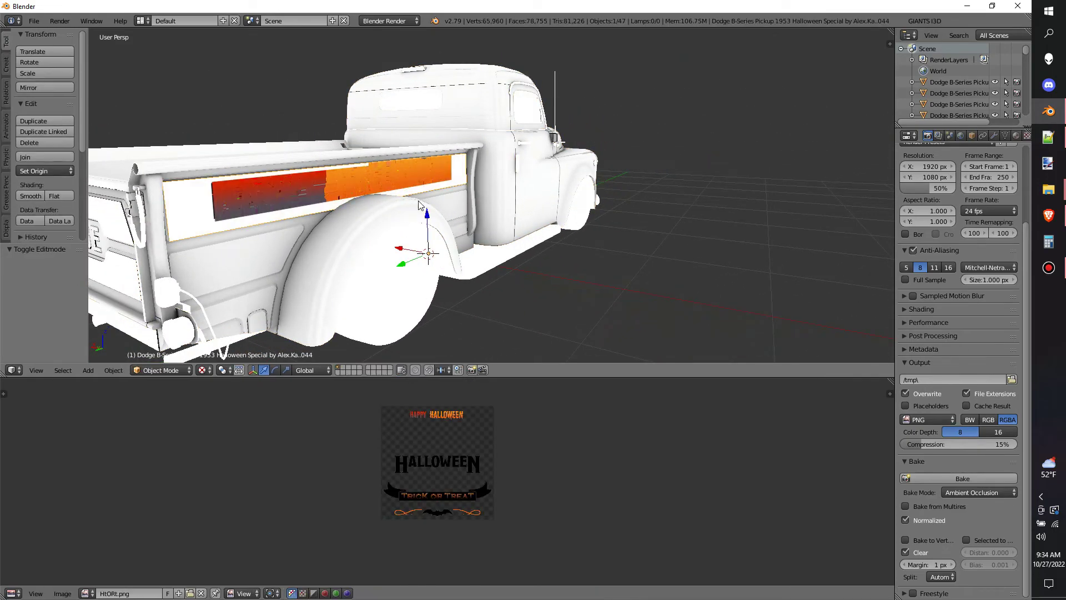
drag(427, 212, 437, 155)
middle_drag(437, 155, 481, 170)
key(Tab)
key(Tab)
key(ctrl+z)
key(ctrl+z)
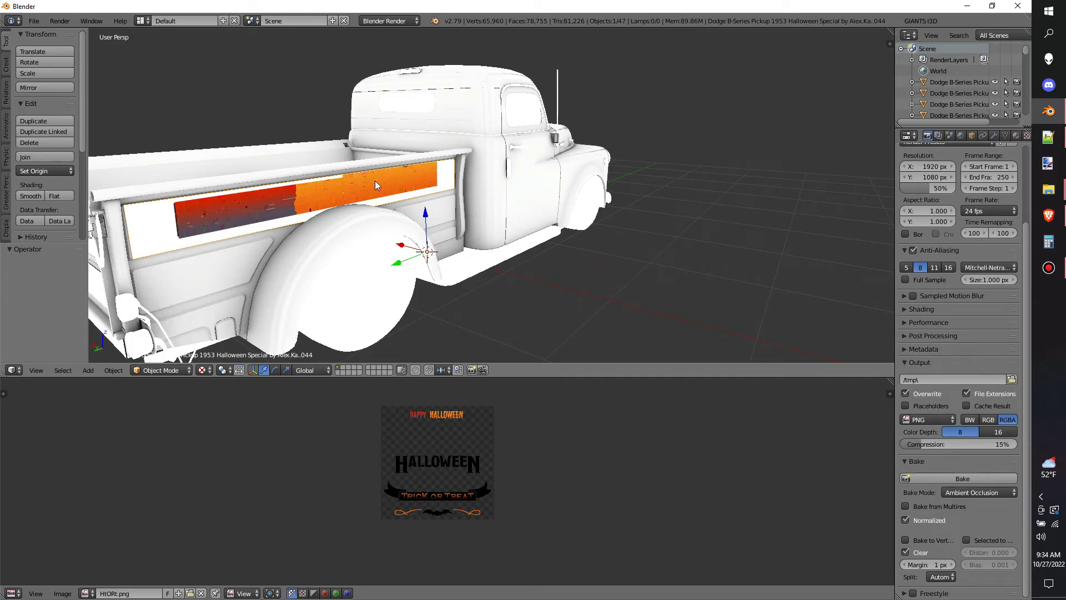
Move the Halloween decal panel to layer 2 to uncover the bed side
key(m)
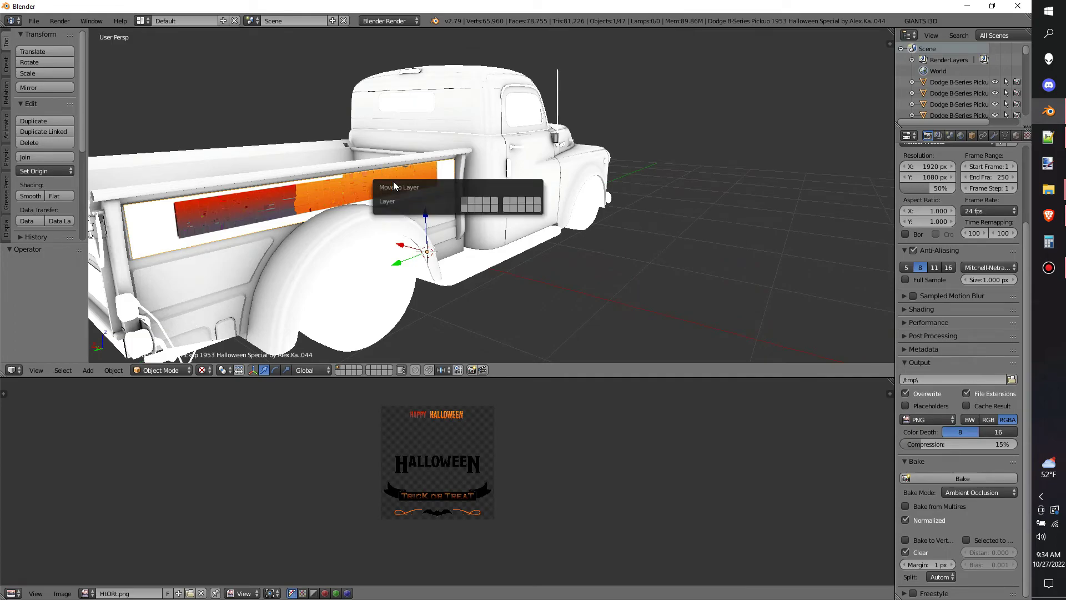
click(471, 201)
middle_drag(279, 255, 297, 240)
mouse_move(352, 218)
middle_down()
mouse_move(341, 229)
mouse_move(354, 234)
middle_up()
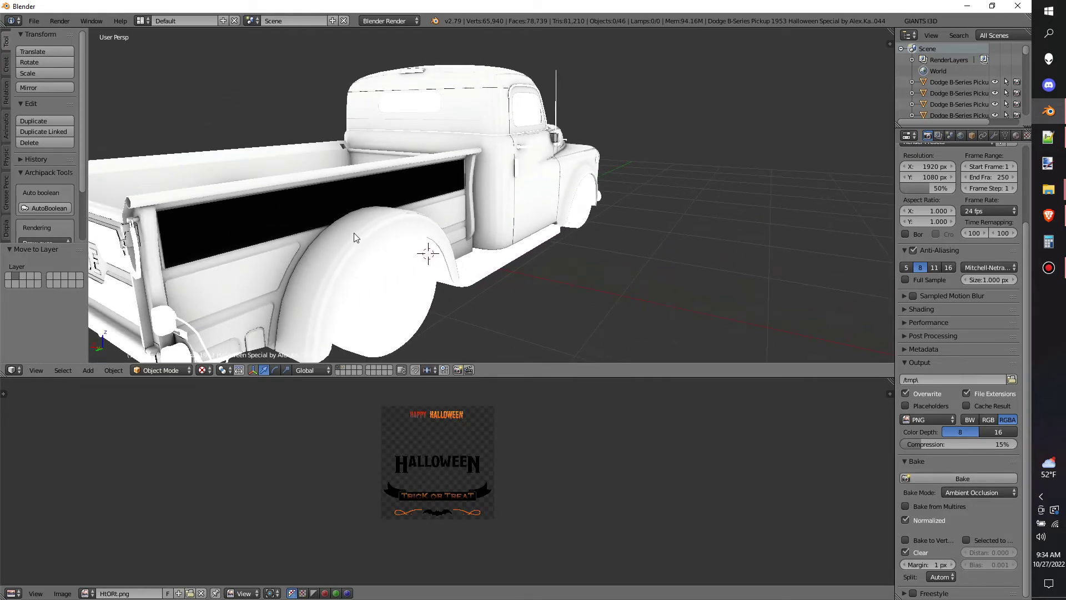
Put the pickup body into Edit Mode with its entire mesh selected
key(Tab)
key(a)
key(a)
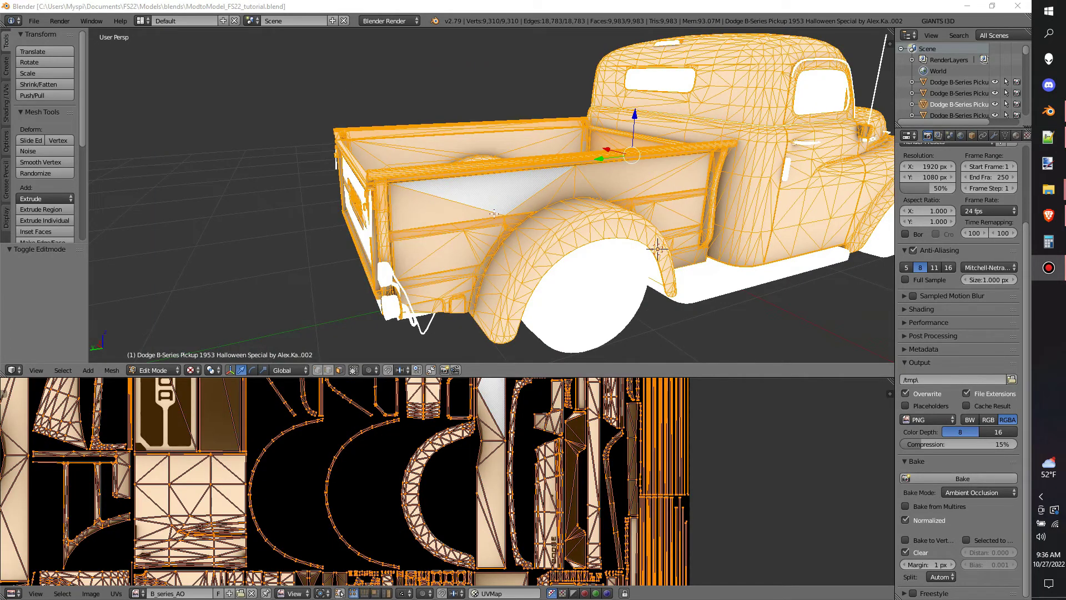
middle_drag(498, 209, 454, 246)
Save the baked B_series_AO image to its file and reload it
key(Tab)
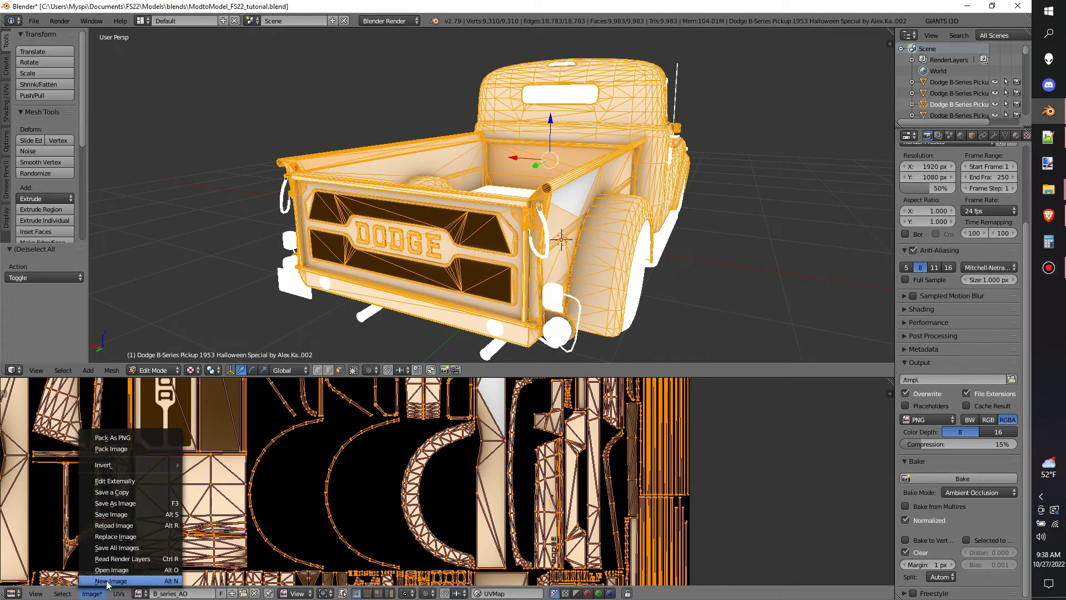
click(121, 514)
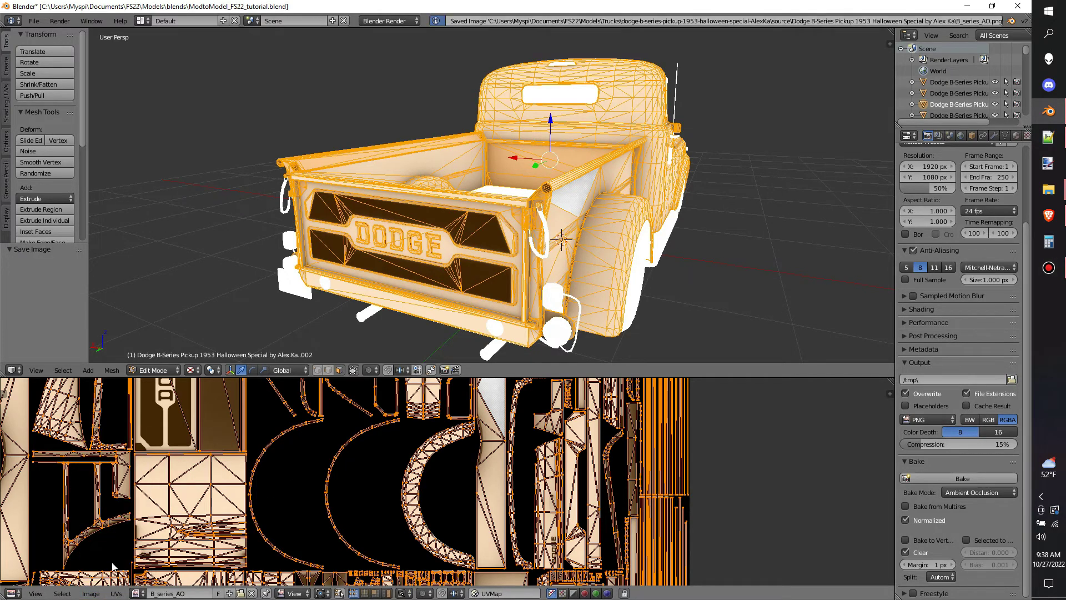
click(121, 526)
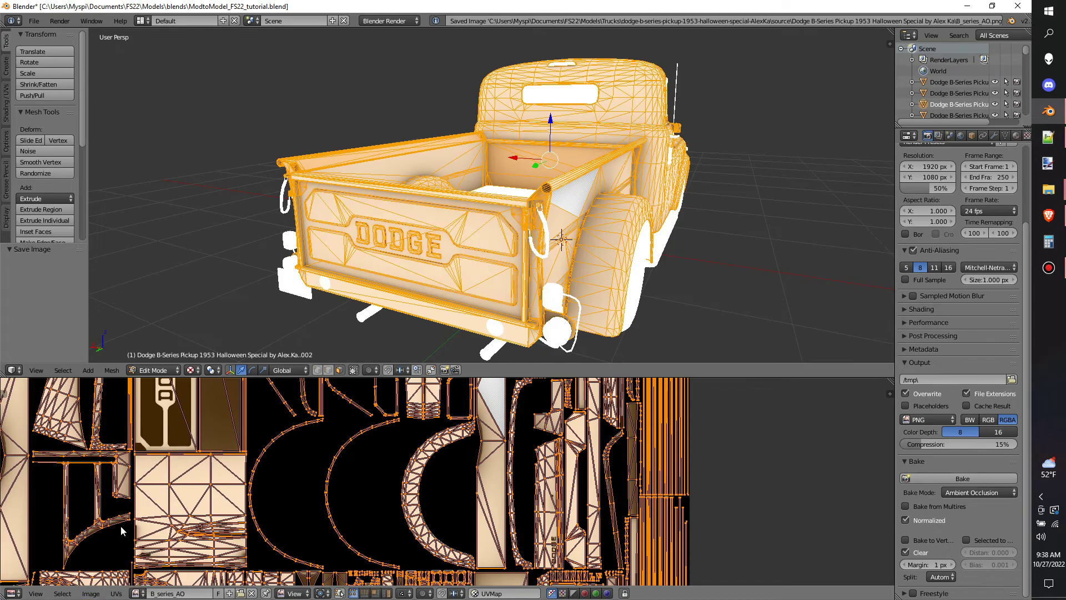
Examine the reloaded ambient occlusion on the truck's bed and tailgate in both Object and Edit Mode
key(Tab)
middle_drag(584, 203, 761, 246)
key(Tab)
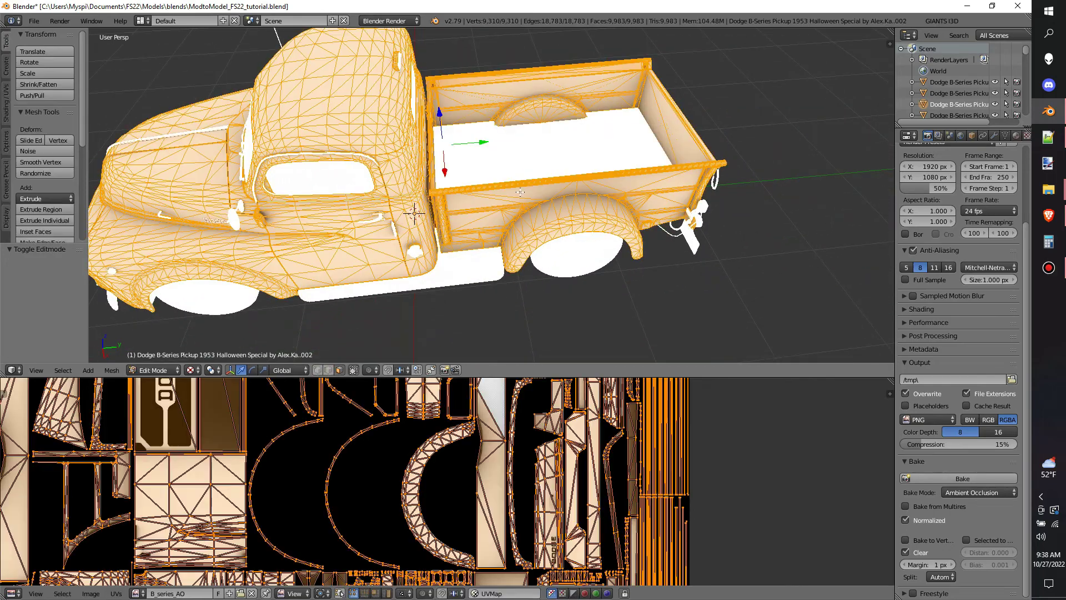
key(a)
key(a)
middle_drag(547, 214, 794, 161)
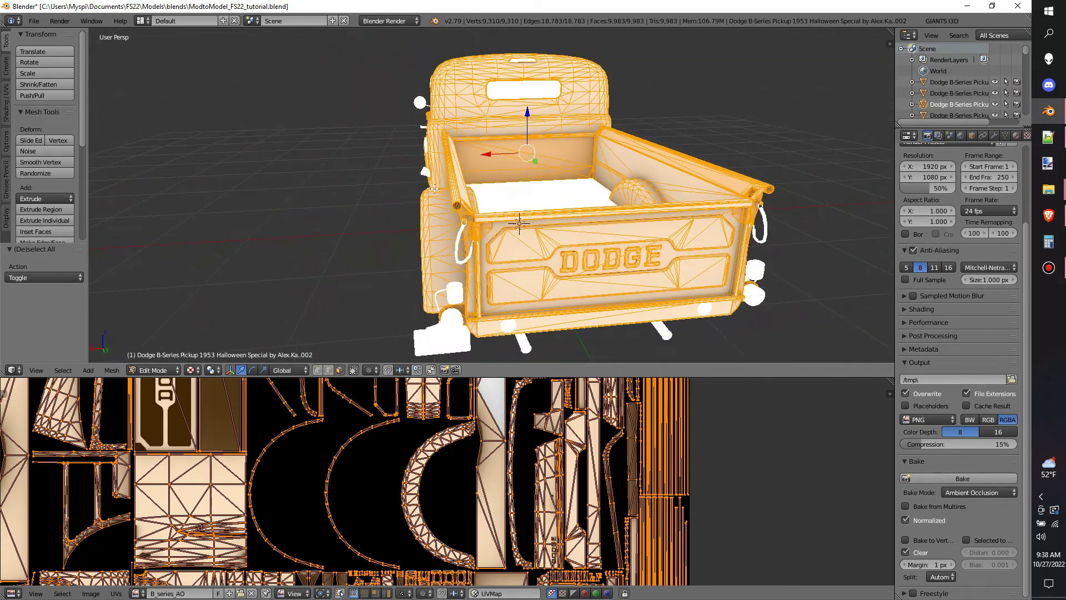
key(Tab)
Widen the properties area and set the body material's diffuse color to light purple
click(1017, 135)
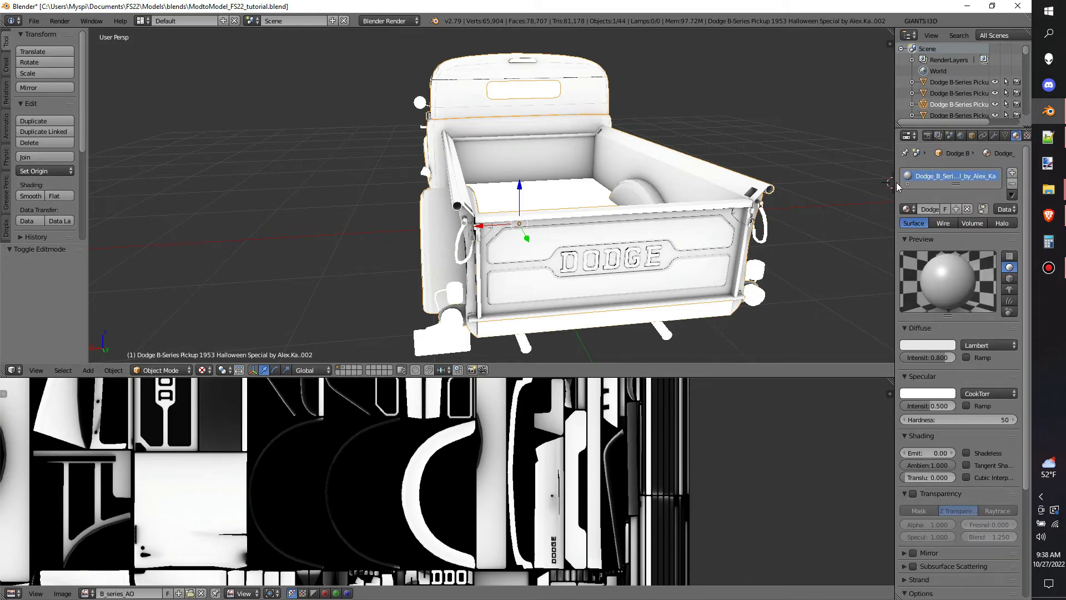
drag(891, 183, 757, 185)
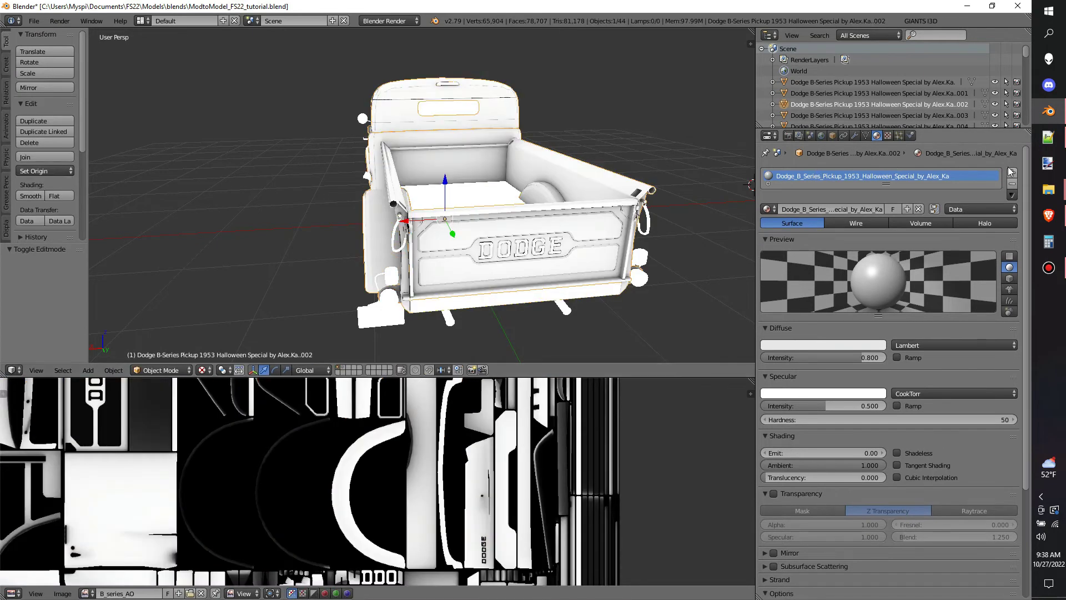
click(886, 136)
click(878, 135)
click(848, 345)
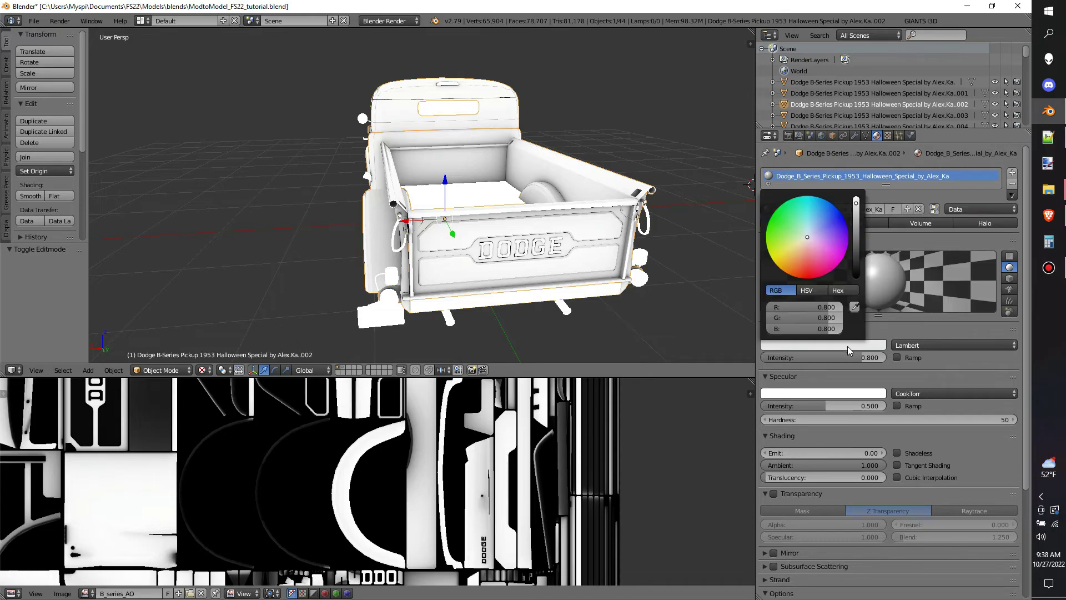
drag(823, 237, 822, 254)
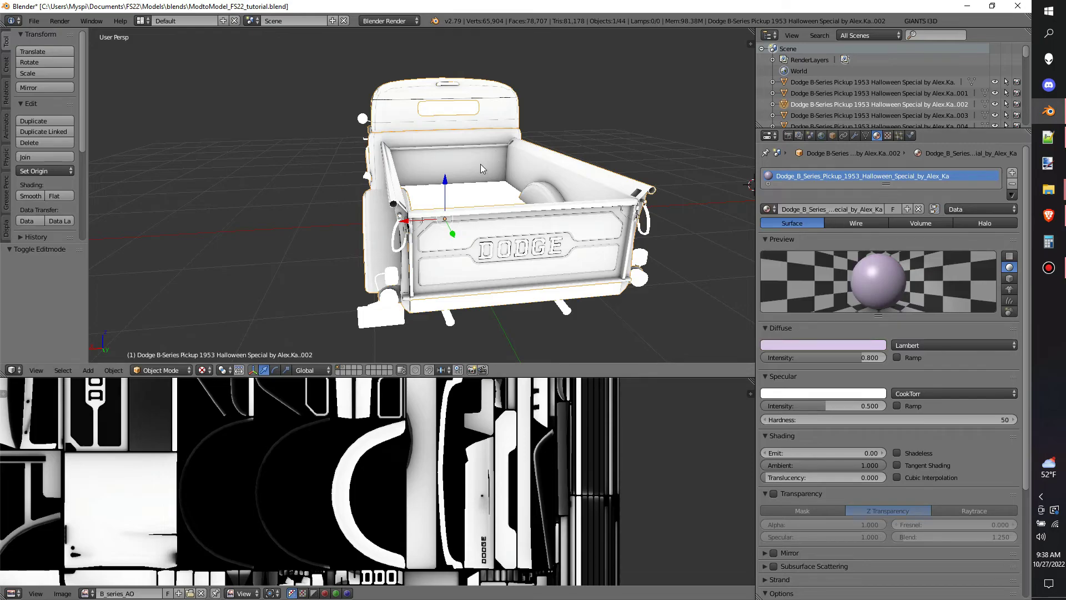
Switch the viewport to Solid shading to show the material colors and enlarge the 3D view
middle_drag(481, 164, 568, 174)
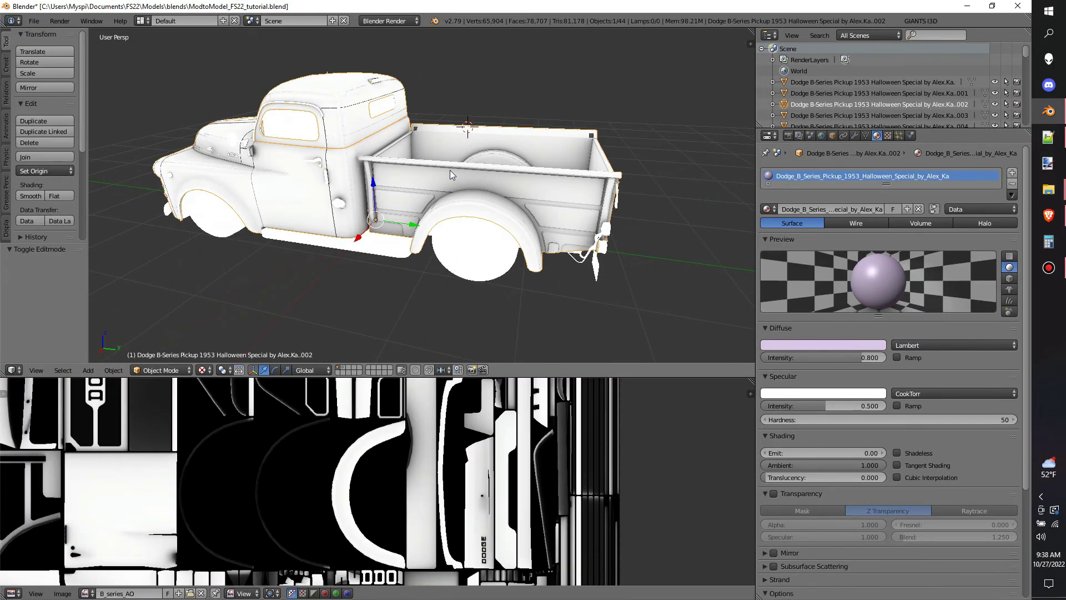
key(alt+z)
middle_drag(448, 169, 494, 227)
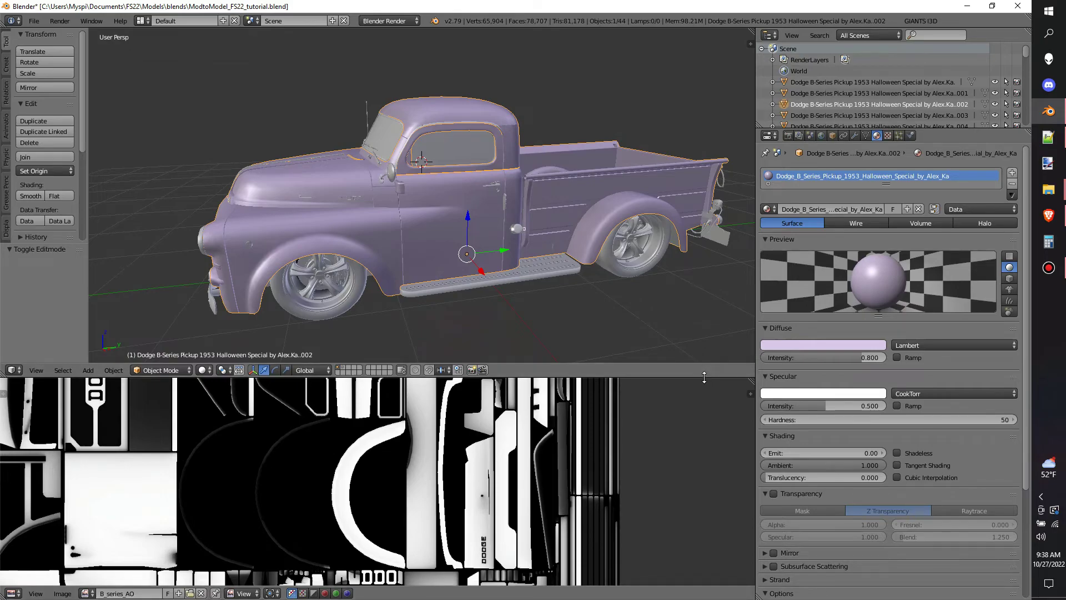
drag(704, 377, 704, 485)
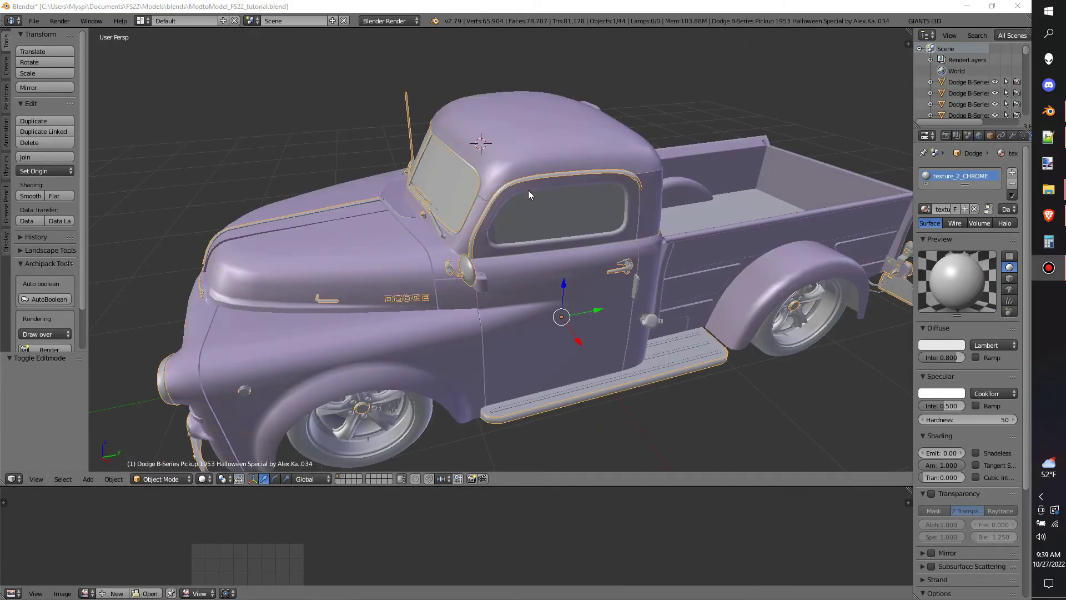
Examine the truck's texture_2_CHROME trim mesh in Edit Mode, including the parts inside the cab
middle_drag(528, 190, 548, 195)
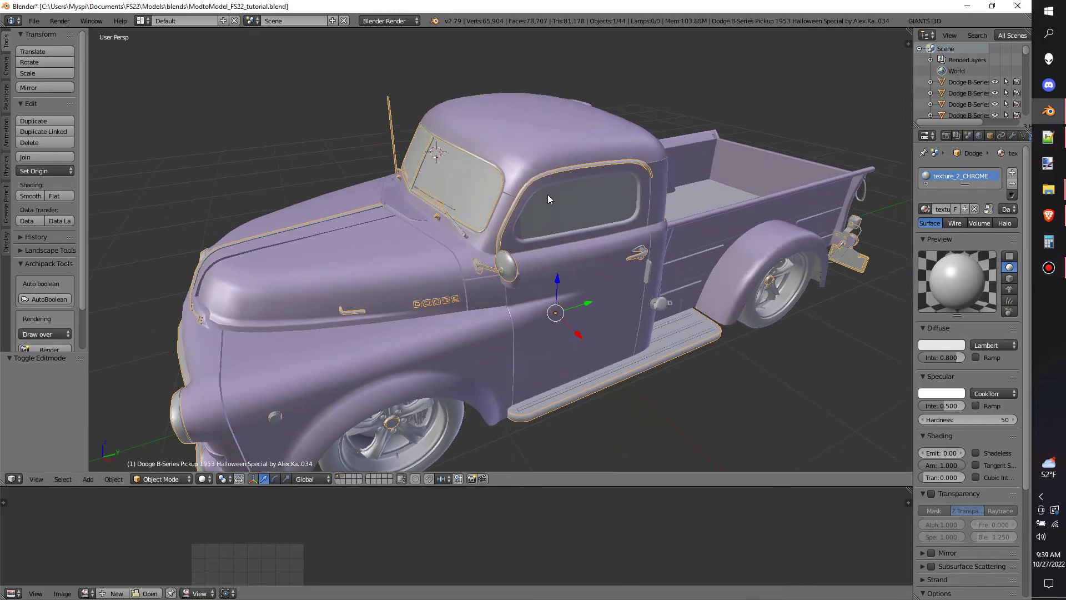
key(Tab)
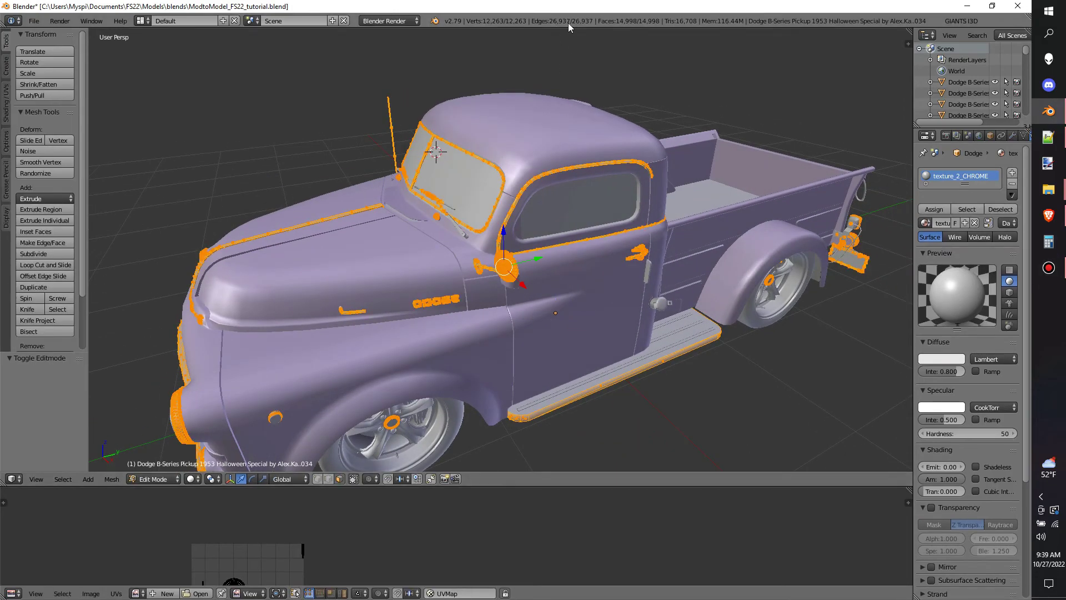
middle_drag(334, 233, 583, 247)
scroll(547, 235, up, 7)
scroll(583, 247, down, 2)
middle_drag(409, 165, 517, 207)
key(Tab)
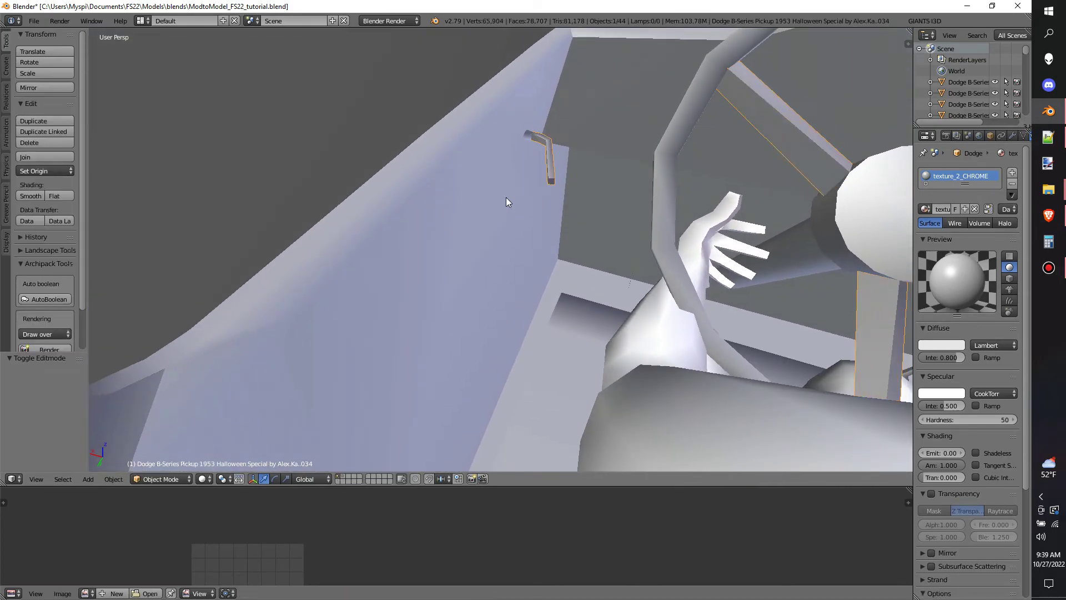
Examine the texture_1_INT_MATTE and black_matte meshes inside the cab in Edit Mode to see which faces belong to each
right_click(506, 198)
key(Tab)
scroll(508, 198, down, 12)
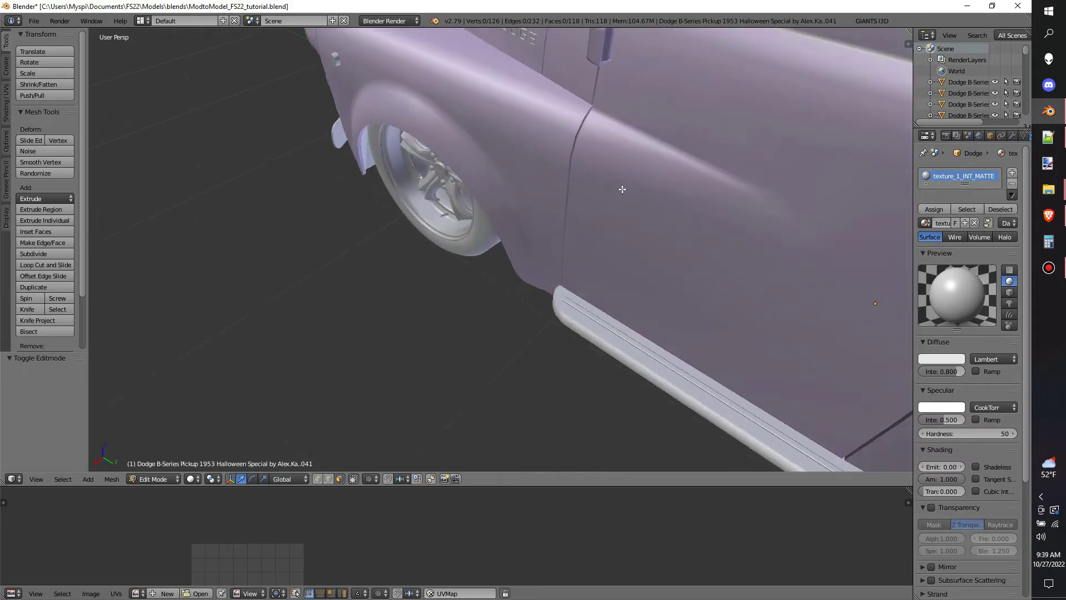
scroll(650, 190, up, 12)
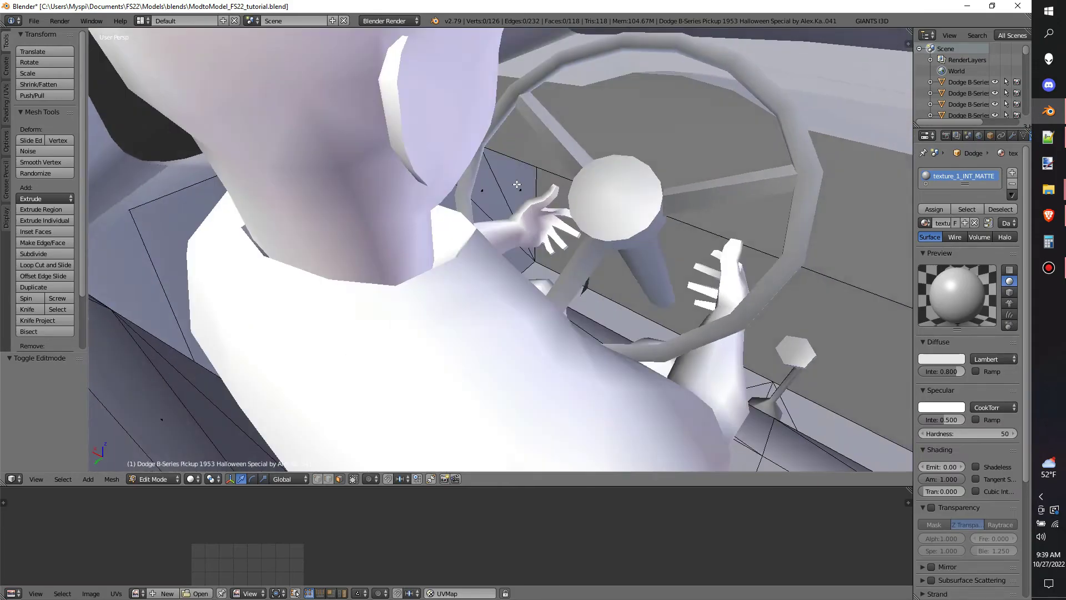
middle_drag(517, 184, 409, 137)
key(l)
key(Tab)
right_click(335, 213)
key(Tab)
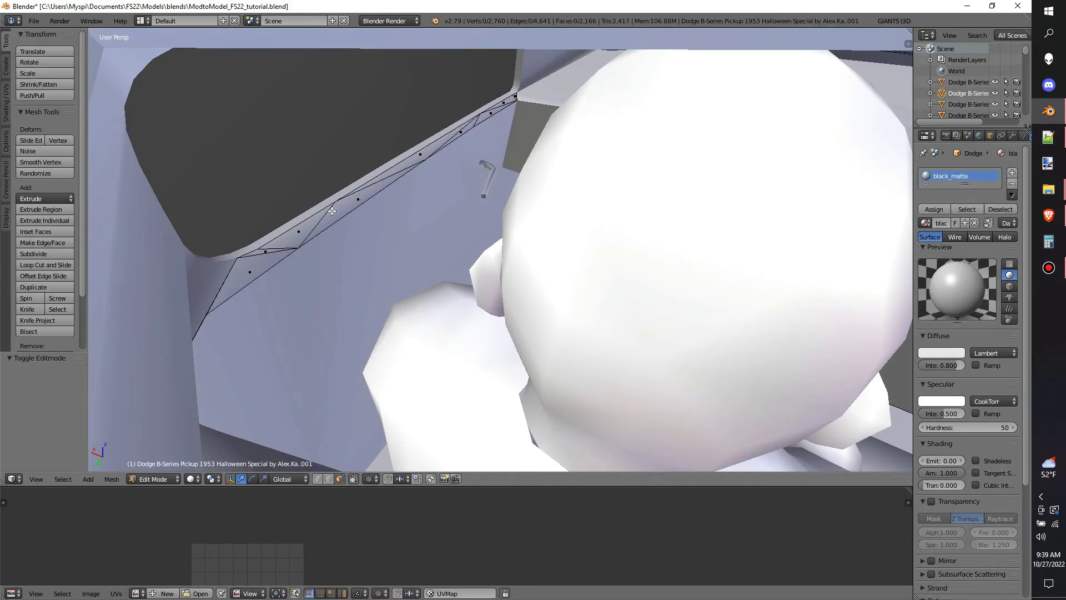
key(Tab)
right_click(328, 201)
key(Tab)
In the purple body mesh, select the linked door faces around the side window, with the linked selection delimited by normals
middle_drag(360, 201, 433, 234)
shift+middle_drag(544, 195, 412, 342)
scroll(656, 280, up, 3)
mouse_move(656, 280)
middle_down()
mouse_move(645, 250)
mouse_move(642, 268)
mouse_move(611, 289)
mouse_move(538, 271)
middle_up()
key(Tab)
right_click(642, 268)
key(Tab)
key(z)
key(z)
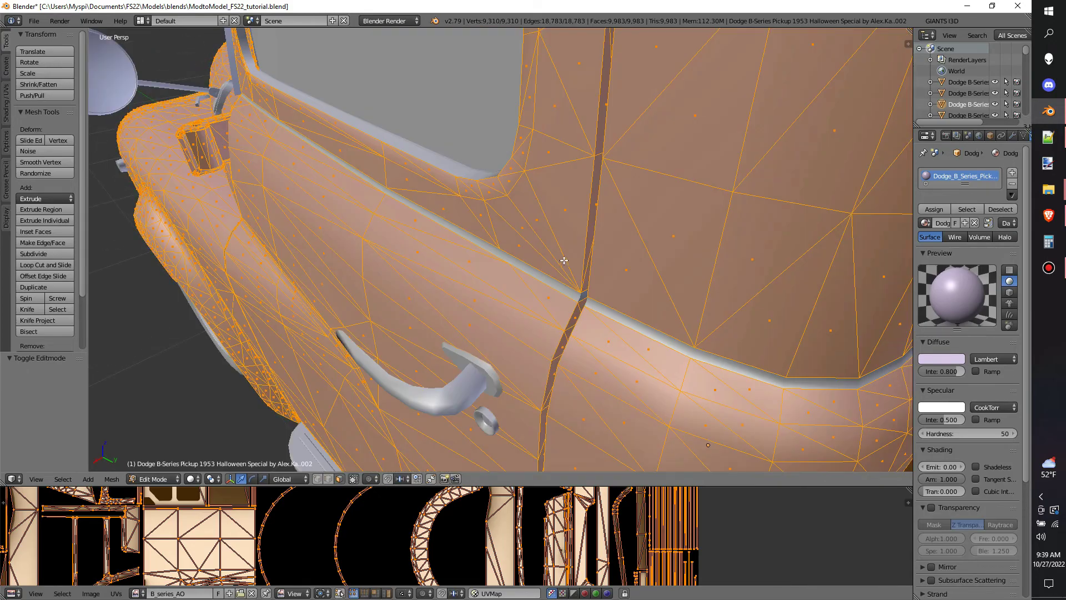
key(a)
key(l)
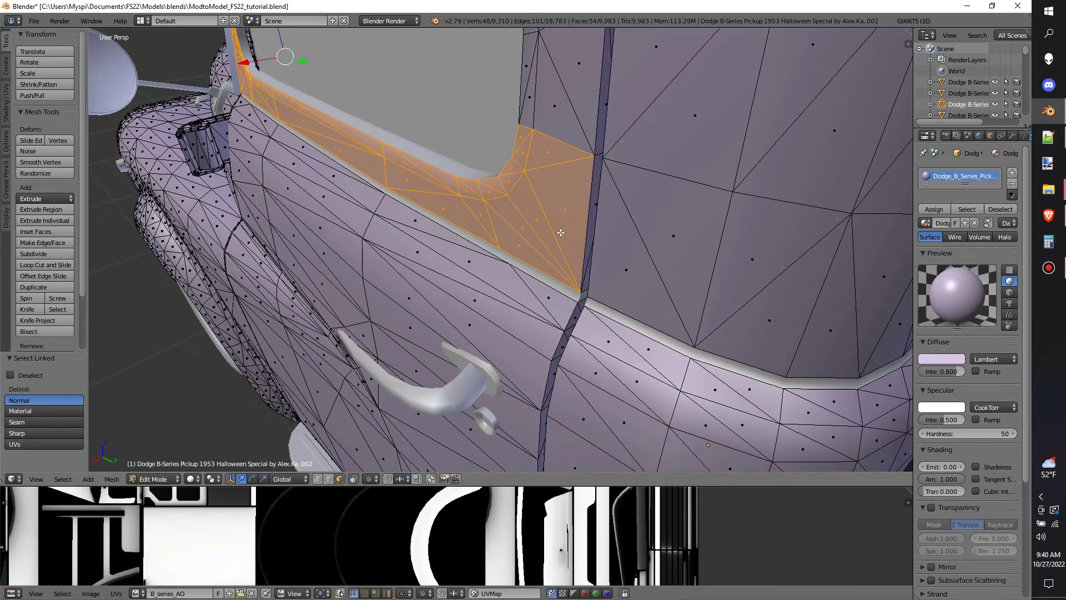
scroll(450, 196, down, 3)
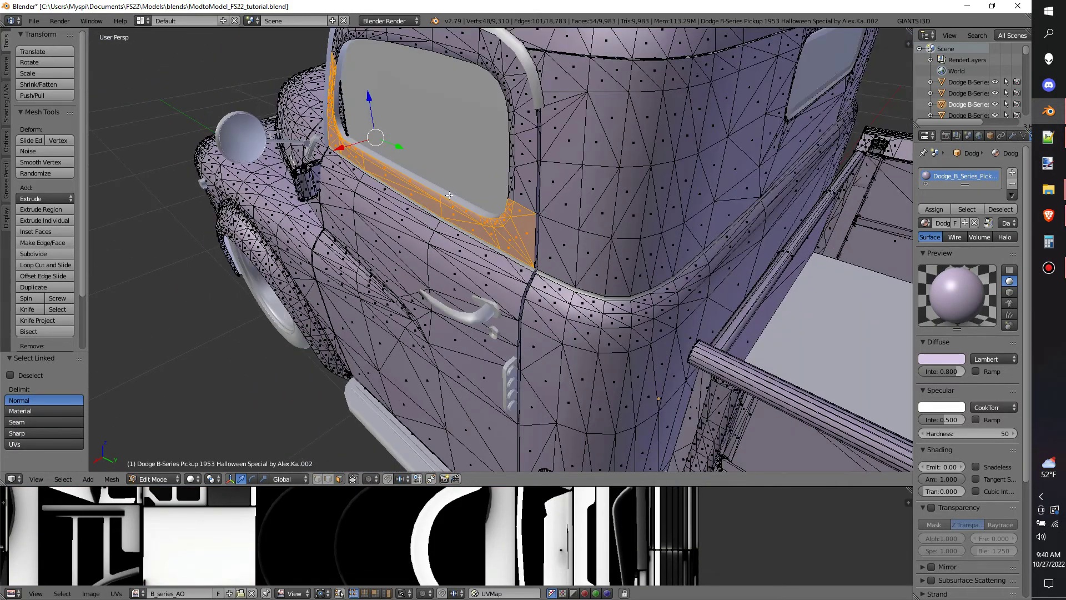
key(l)
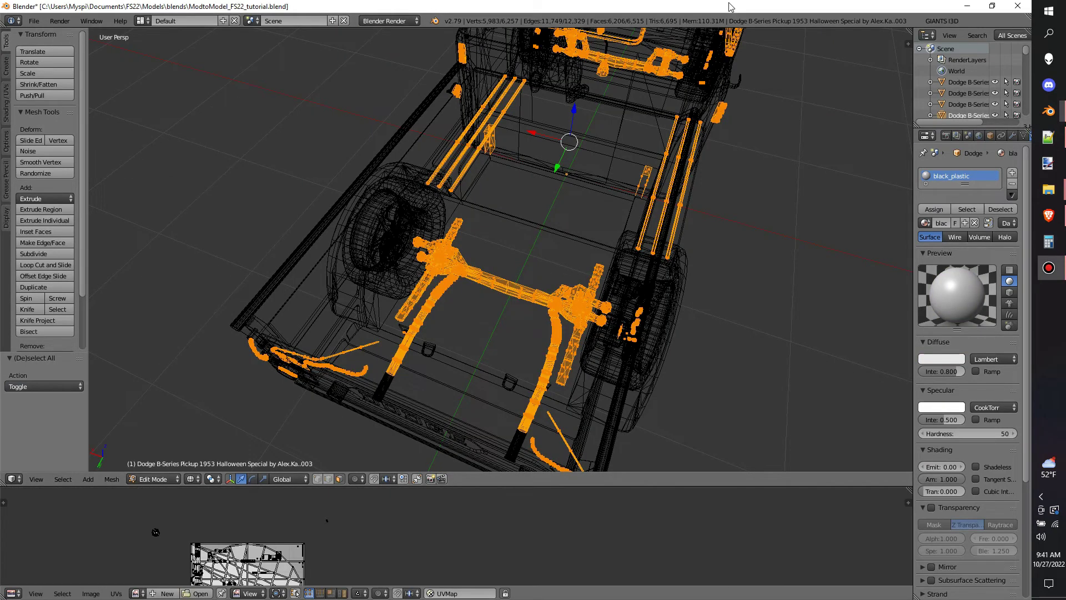
Deselect parts of the black_plastic mesh in wireframe with circle select and separate the remaining selection from the mesh
middle_click(651, 338)
right_click(651, 337)
mouse_move(651, 338)
middle_down()
mouse_move(507, 407)
mouse_move(412, 241)
mouse_move(528, 257)
middle_up()
key(c)
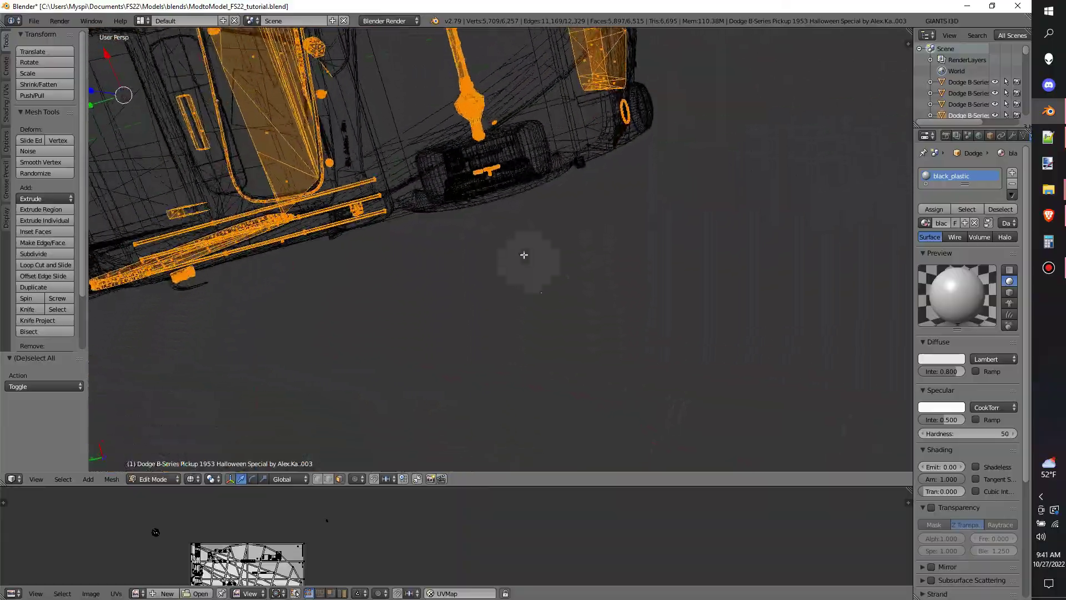
middle_drag(509, 100, 541, 196)
key(c)
middle_drag(394, 325, 572, 308)
key(p)
click(574, 328)
Examine the mesh parts around the rear wheel in Edit Mode, in both wireframe and solid display
key(Tab)
key(z)
right_click(472, 313)
key(Tab)
key(a)
key(z)
key(z)
key(Tab)
Check the texture_4_RIM_chrome mesh in wireframe and join it to the tire_right_RIM_CENTRE mesh
right_click(488, 325)
key(Tab)
key(a)
key(z)
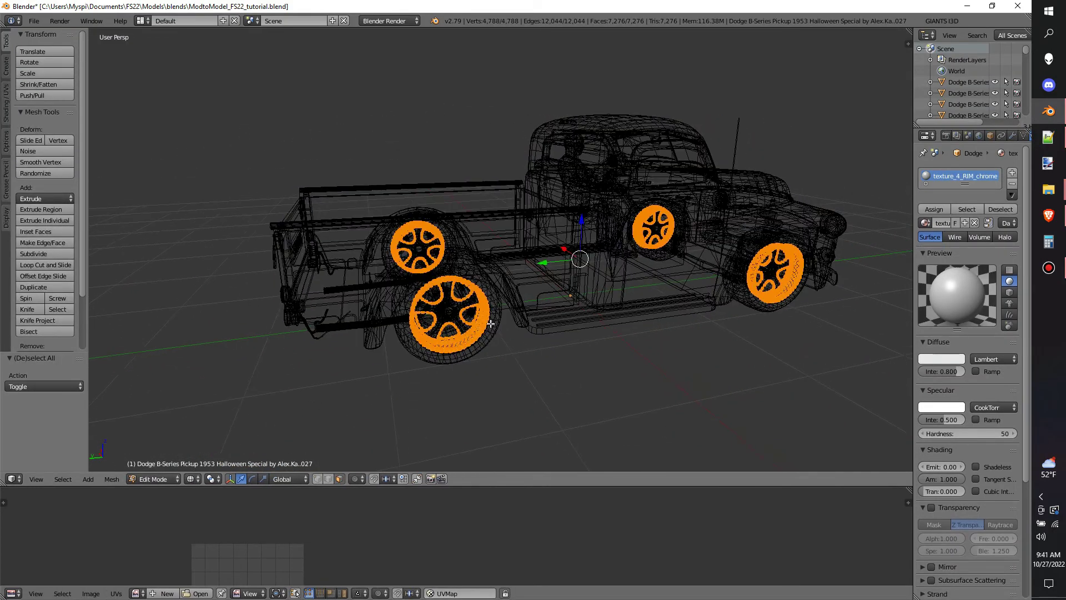
middle_drag(488, 325, 482, 319)
scroll(482, 319, up, 3)
key(Tab)
key(z)
shift+right_click(444, 354)
key(ctrl+j)
Join the Dodge rim sticker mesh to the combined rim object and inspect the joined rim in Edit Mode
right_click(414, 325)
key(Tab)
key(a)
key(z)
middle_drag(413, 325, 378, 344)
key(z)
key(Tab)
shift+right_click(355, 336)
key(ctrl+j)
key(Tab)
scroll(378, 345, up, 2)
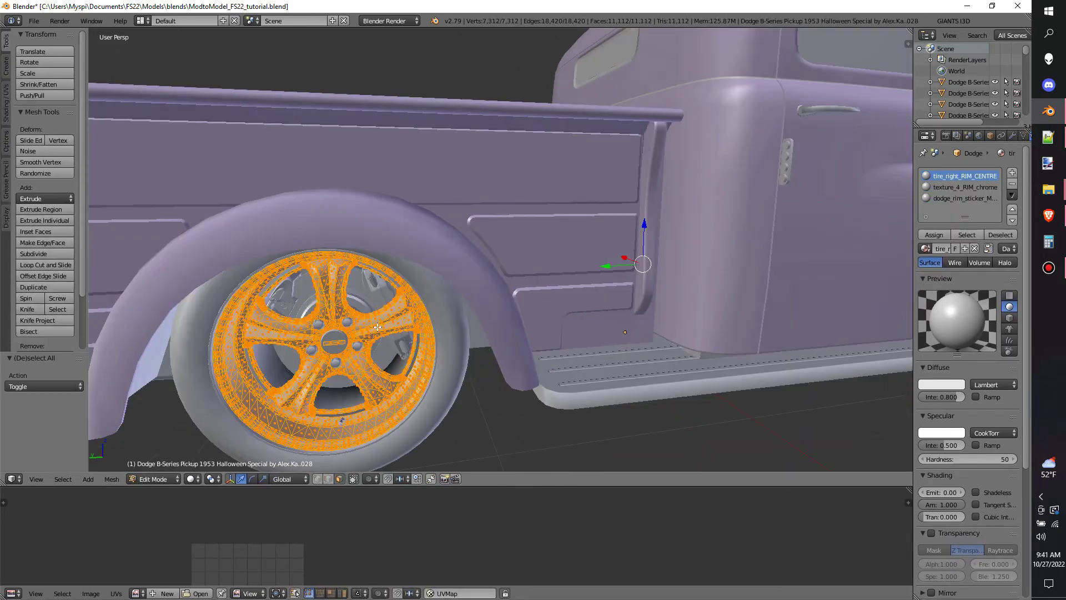
Join the tire_right_RIM_BOLTS mesh to the combined rim object and check it in Edit Mode
key(Tab)
right_click(357, 345)
key(Tab)
key(a)
key(z)
key(z)
key(Tab)
shift+right_click(398, 319)
key(Tab)
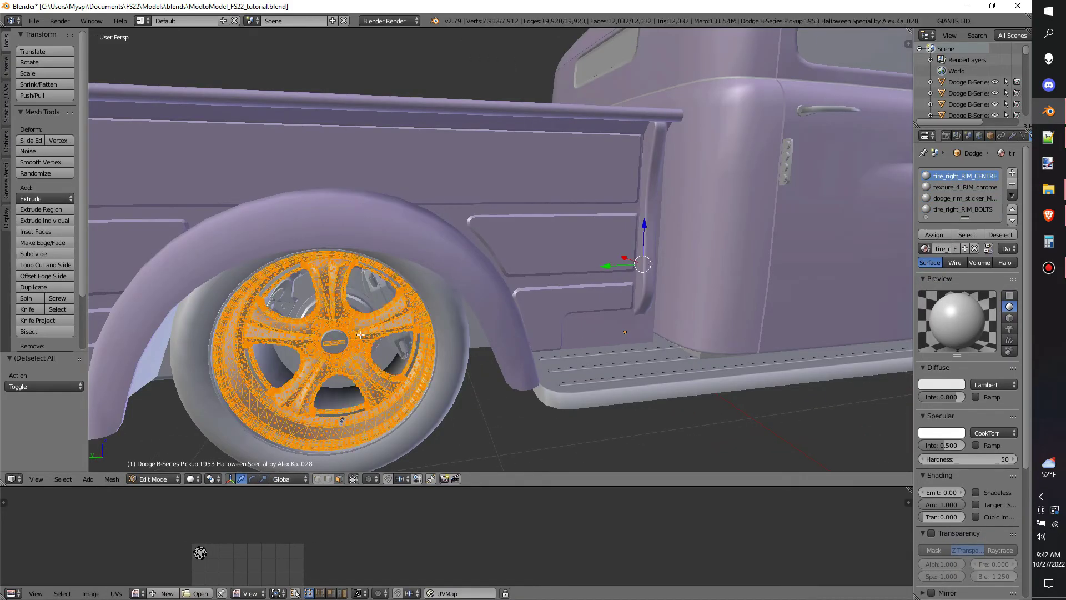
key(Tab)
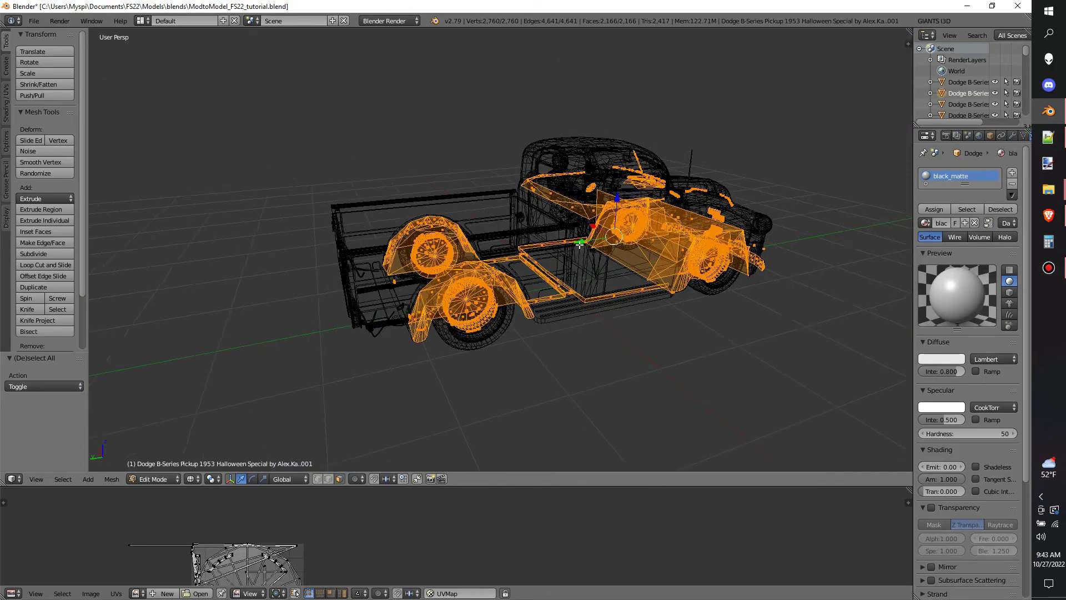
Examine the black_matte mesh and neighbouring truck parts in Edit Mode, looking for pieces that belong to the wheels
mouse_move(580, 245)
middle_down()
mouse_move(550, 269)
mouse_move(483, 286)
mouse_move(563, 257)
mouse_move(693, 241)
mouse_move(771, 188)
mouse_move(759, 207)
mouse_move(503, 249)
middle_up()
key(a)
scroll(516, 278, up, 4)
key(z)
key(Tab)
key(Tab)
key(a)
key(a)
key(Tab)
right_click(759, 207)
scroll(503, 248, down, 5)
key(Tab)
scroll(503, 249, up, 2)
key(Tab)
Join another rim part to the combined rim object and check the joined mesh in Edit Mode
right_click(442, 272)
key(Tab)
key(Tab)
shift+right_click(400, 276)
key(ctrl+j)
key(Tab)
key(a)
key(a)
scroll(495, 314, up, 4)
Join the tire mesh to the combined rim object and toggle the full selection to check it
key(Tab)
key(Tab)
key(Tab)
shift+right_click(498, 318)
key(ctrl+j)
key(Tab)
key(a)
key(a)
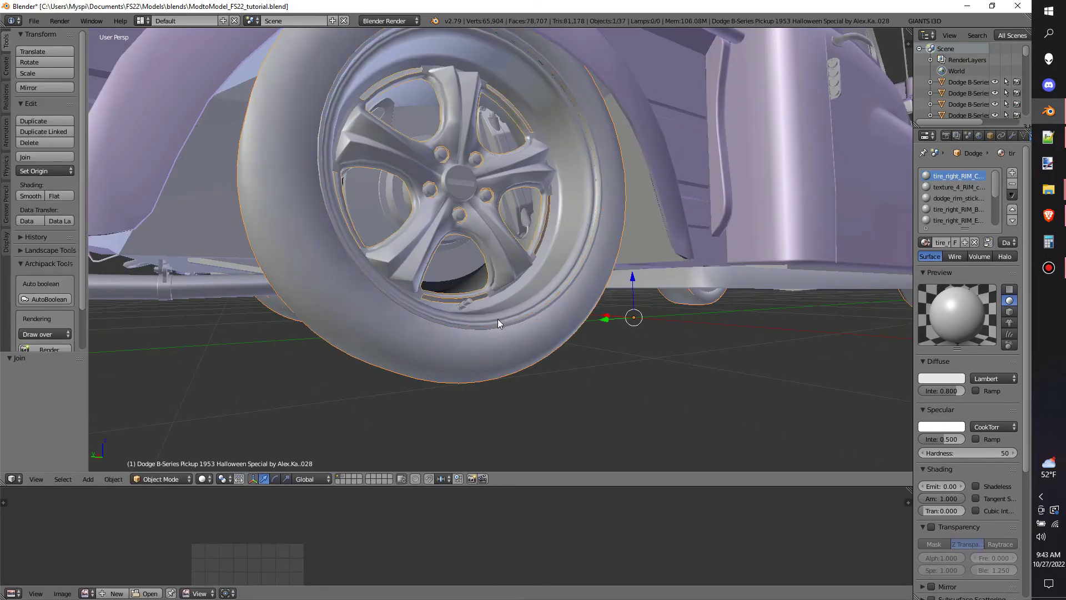
Join a further wheel part to the combined wheel object and inspect the merged mesh in Edit Mode
middle_drag(497, 319, 233, 250)
key(Tab)
right_click(222, 250)
shift+right_click(205, 269)
key(ctrl+j)
key(Tab)
key(a)
key(a)
Check the parts behind the rear wheel and select the linked inner wheel faces in the black_matte mesh
mouse_move(500, 272)
middle_down()
mouse_move(591, 285)
mouse_move(500, 255)
middle_up()
key(Tab)
right_click(638, 237)
key(Tab)
key(a)
key(a)
key(Tab)
middle_drag(639, 235, 537, 266)
right_click(536, 265)
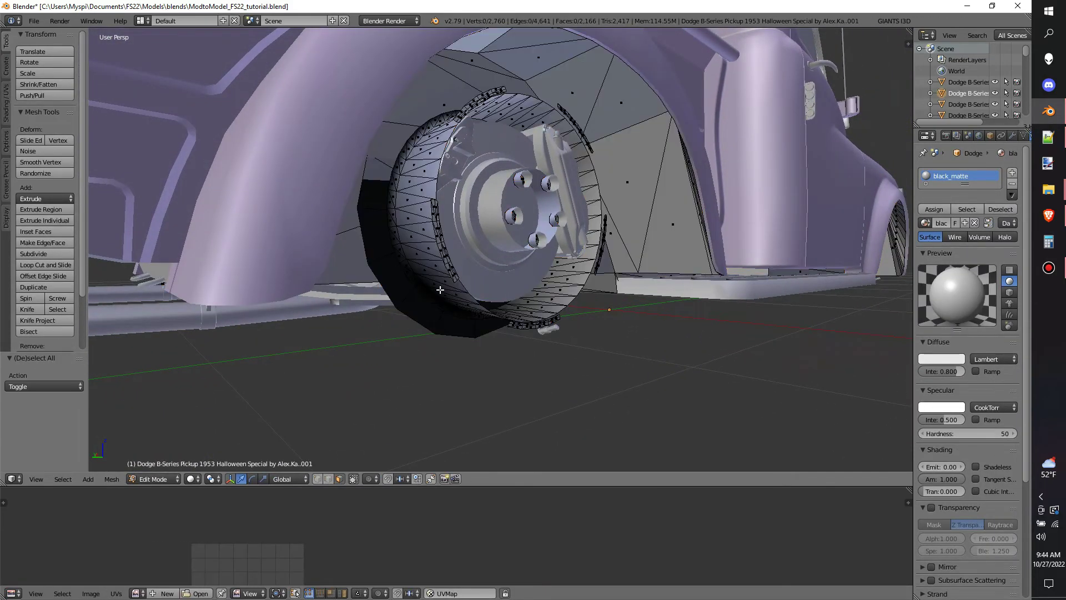
key(l)
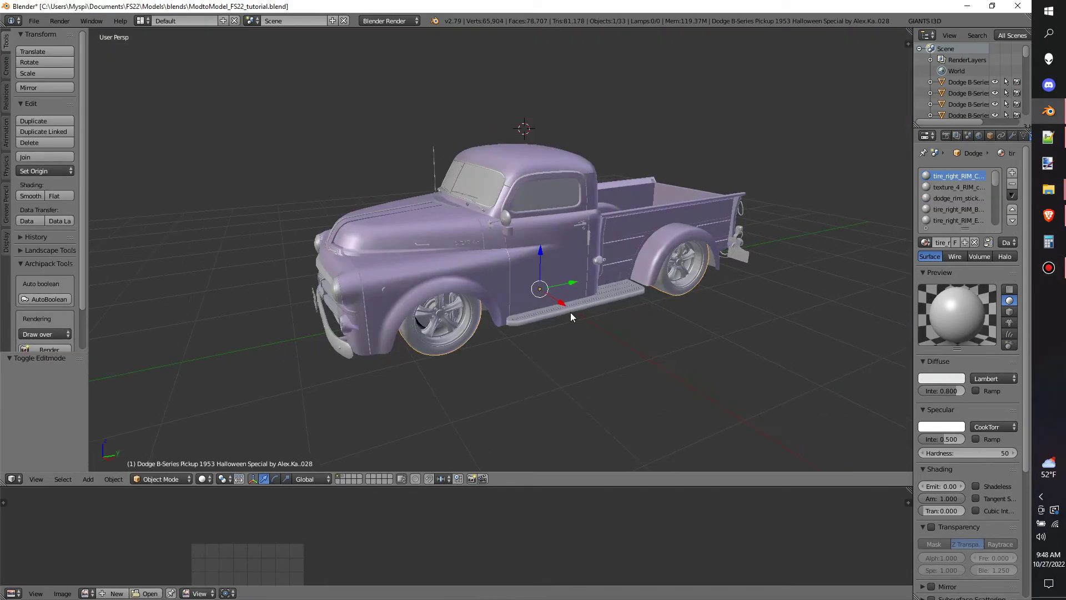
Move the joined wheel object to the second layer
key(Tab)
key(Tab)
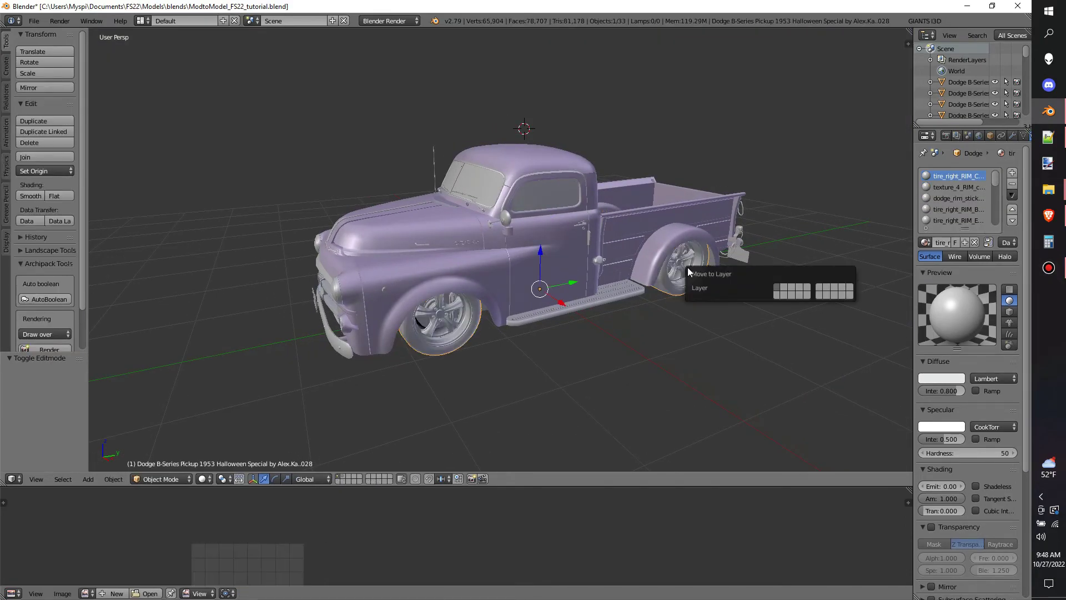
click(786, 292)
Inspect the wheelless truck from below, view the second layer with the wheels, and return to the first layer
middle_drag(485, 340, 318, 282)
scroll(525, 261, up, 3)
scroll(560, 315, down, 7)
middle_drag(570, 314, 489, 335)
shift+middle_drag(722, 335, 417, 455)
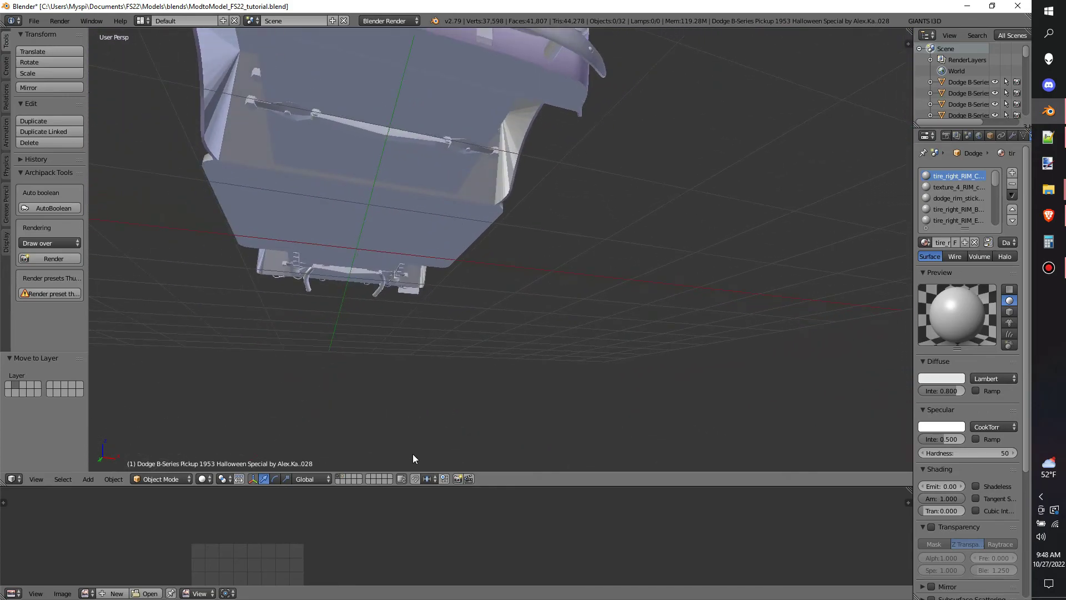
click(345, 480)
middle_drag(429, 288, 539, 234)
click(338, 479)
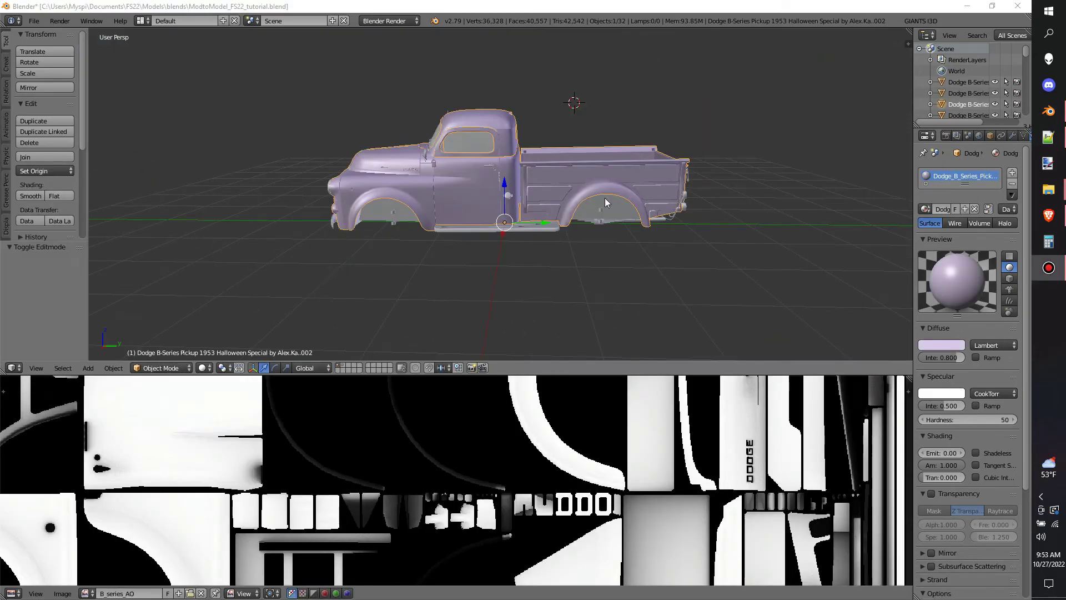
Duplicate the purple body mesh in place and move the copy to layer 11
mouse_move(500, 219)
middle_down()
mouse_move(533, 225)
mouse_move(503, 234)
middle_up()
scroll(425, 496, down, 5)
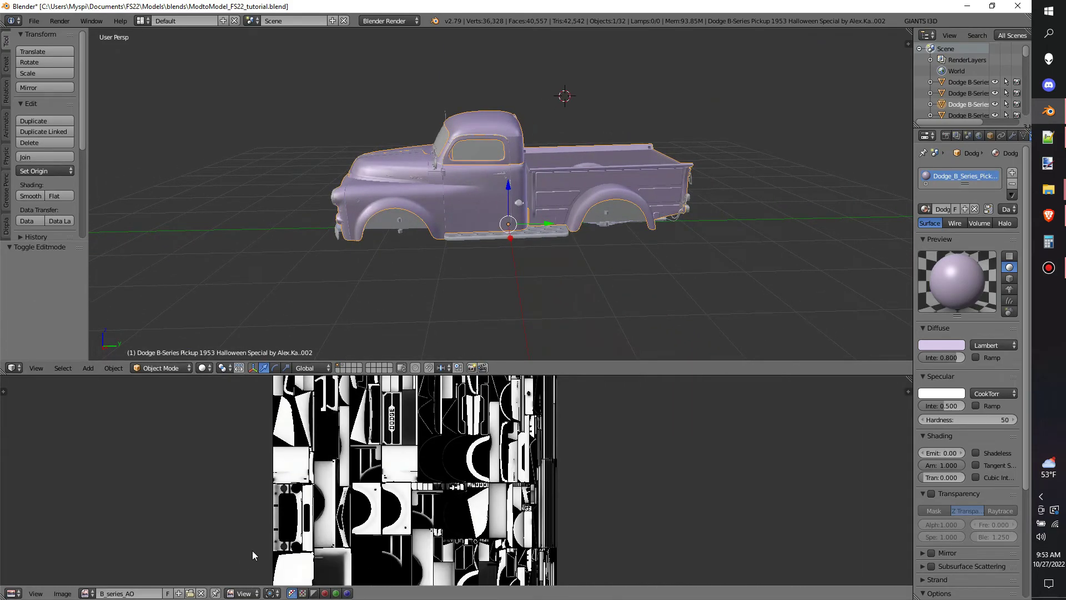
scroll(310, 447, up, 2)
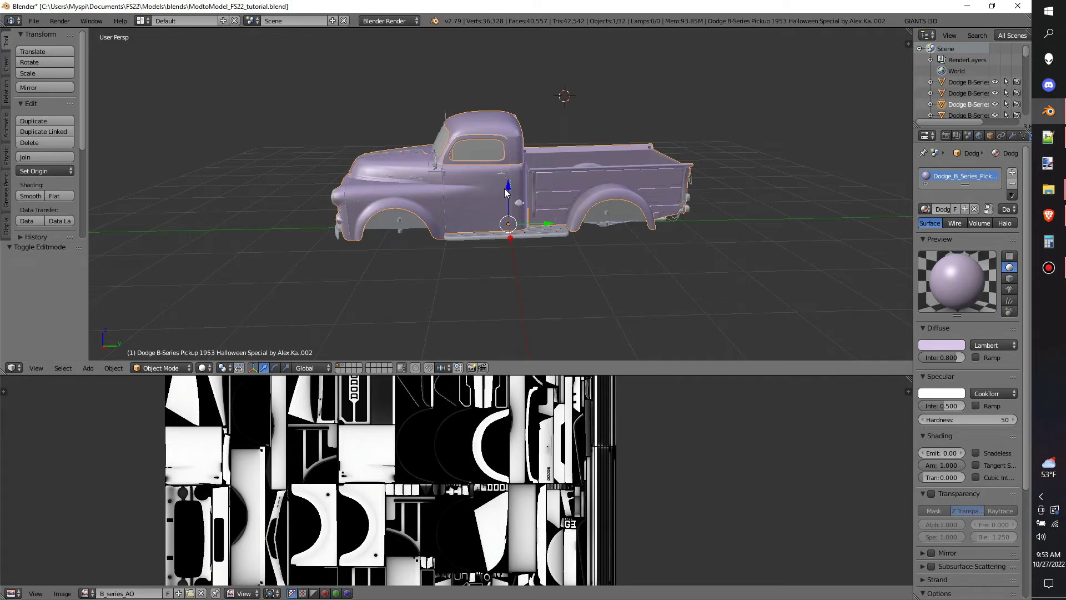
drag(507, 193, 511, 133)
key(ctrl+z)
key(shift+d)
right_click(551, 153)
key(m)
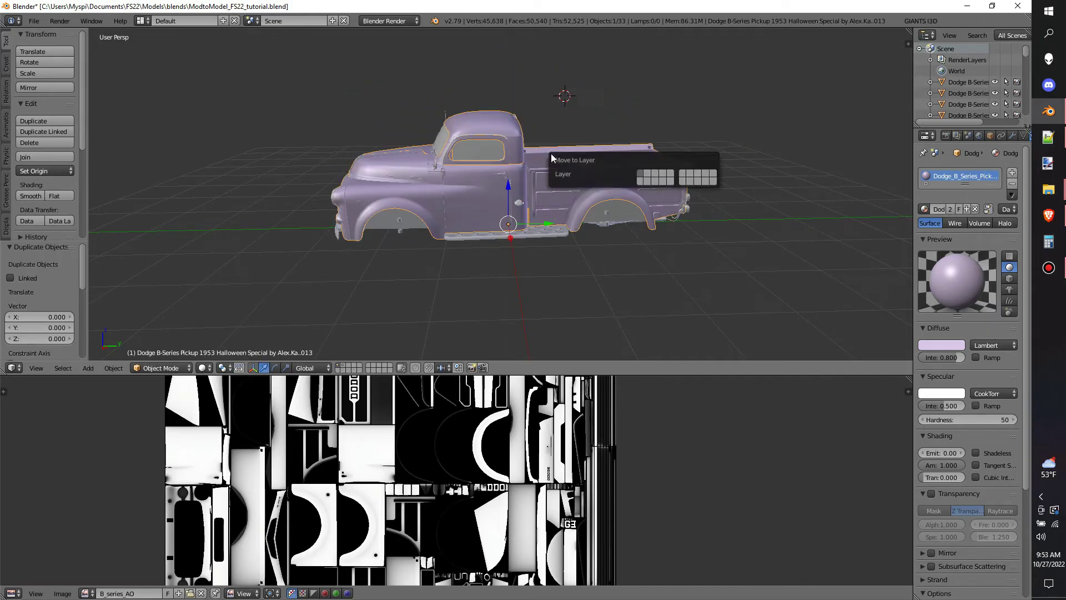
click(638, 183)
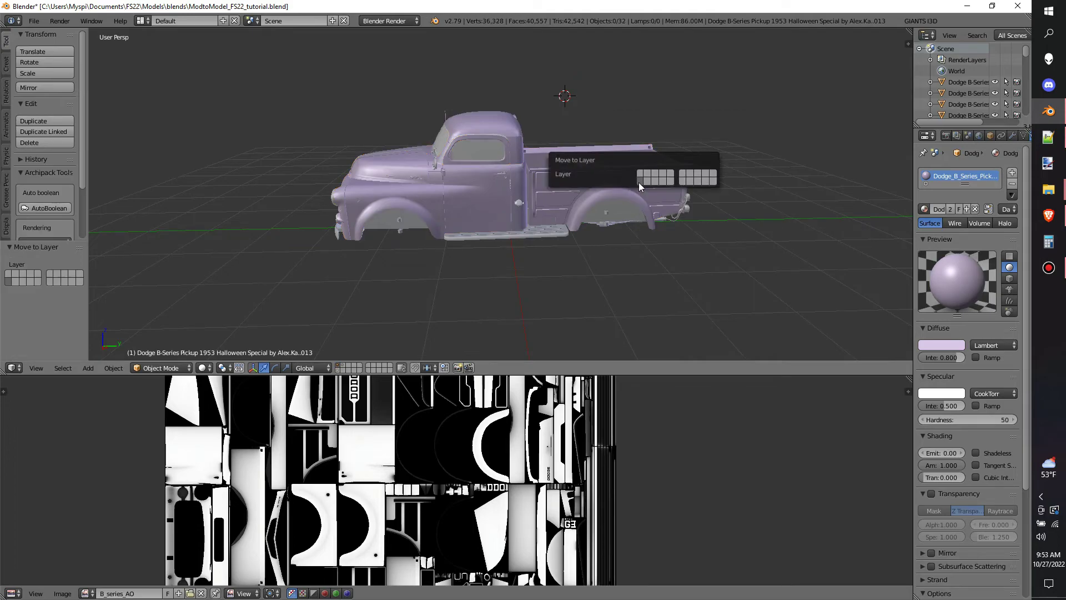
Select all faces of the duplicated body in Edit Mode and examine its UV layout and the tailgate's DODGE lettering
middle_drag(462, 202, 484, 199)
key(Tab)
key(a)
key(a)
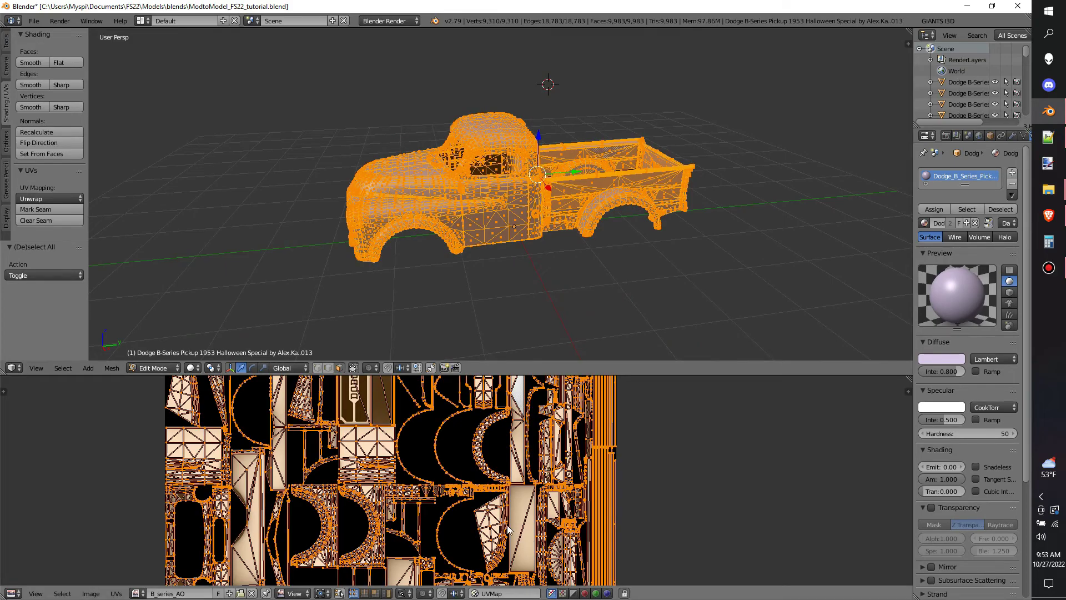
scroll(502, 525, down, 4)
scroll(722, 120, up, 6)
mouse_move(768, 145)
middle_down()
mouse_move(721, 134)
mouse_move(827, 171)
mouse_move(778, 141)
middle_up()
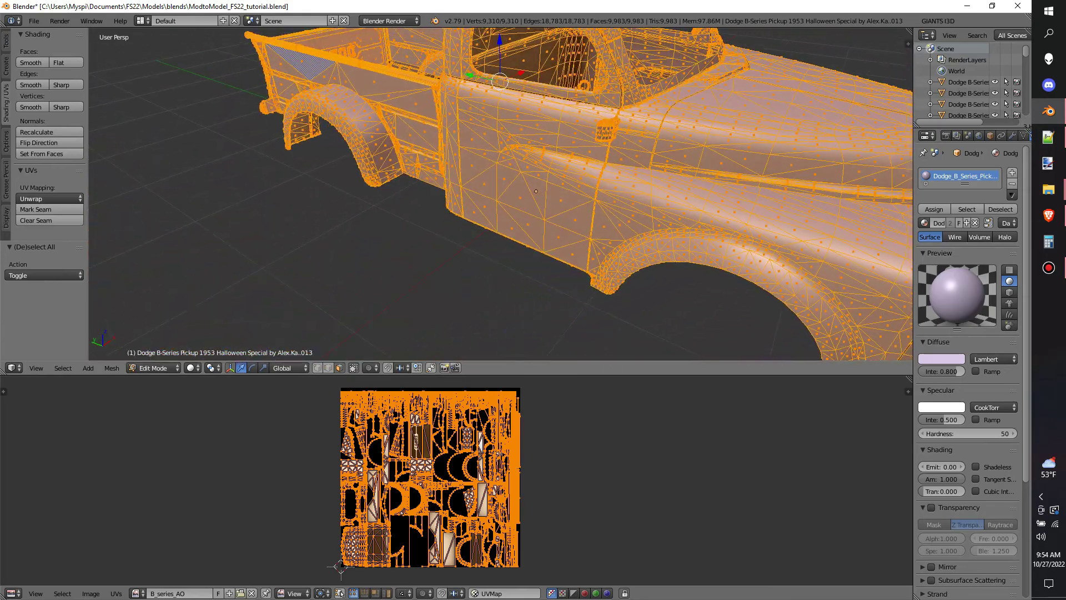
middle_drag(356, 276, 403, 251)
middle_drag(271, 226, 409, 245)
mouse_move(532, 237)
middle_down()
mouse_move(472, 258)
mouse_move(447, 215)
middle_up()
scroll(470, 262, up, 6)
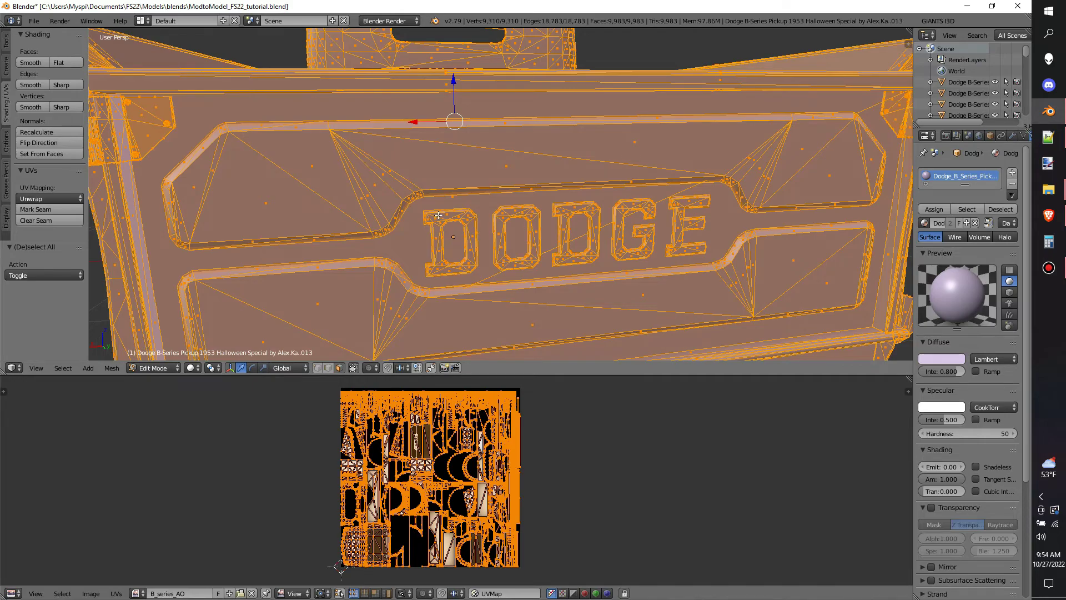
Clear the selection and select the linked faces of all the raised DODGE letters on the tailgate
key(a)
key(l)
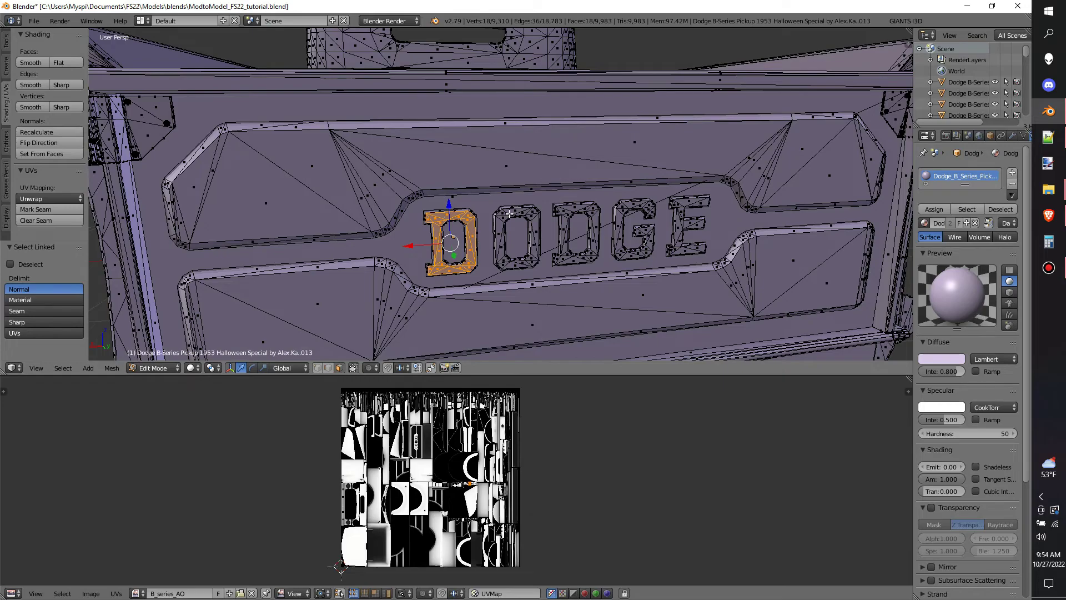
key(l)
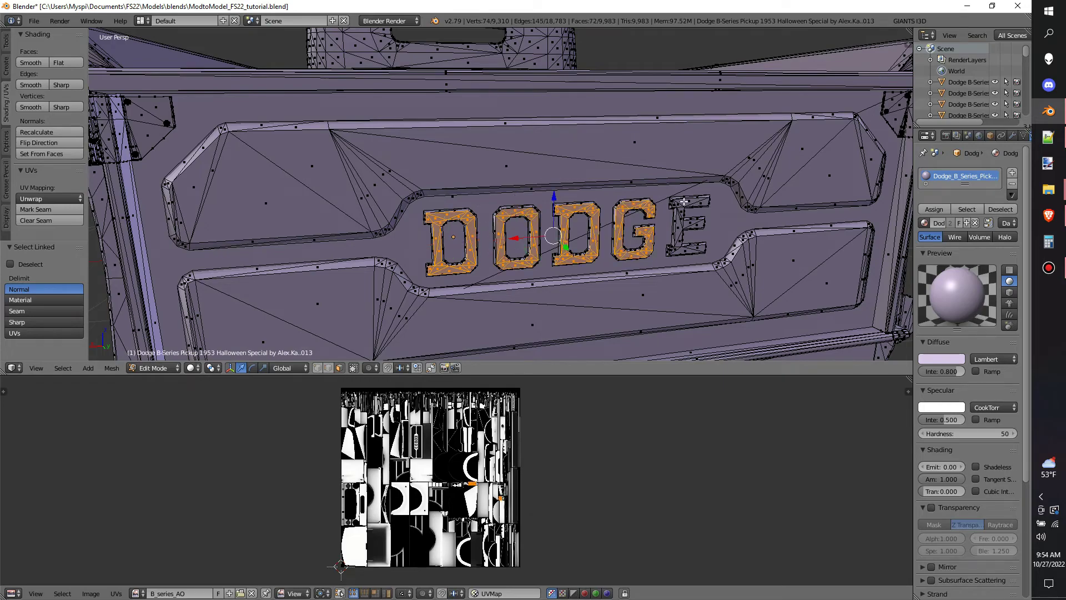
Create a new magenta material named chrom in a second material slot and assign it to the selected letters
click(1013, 173)
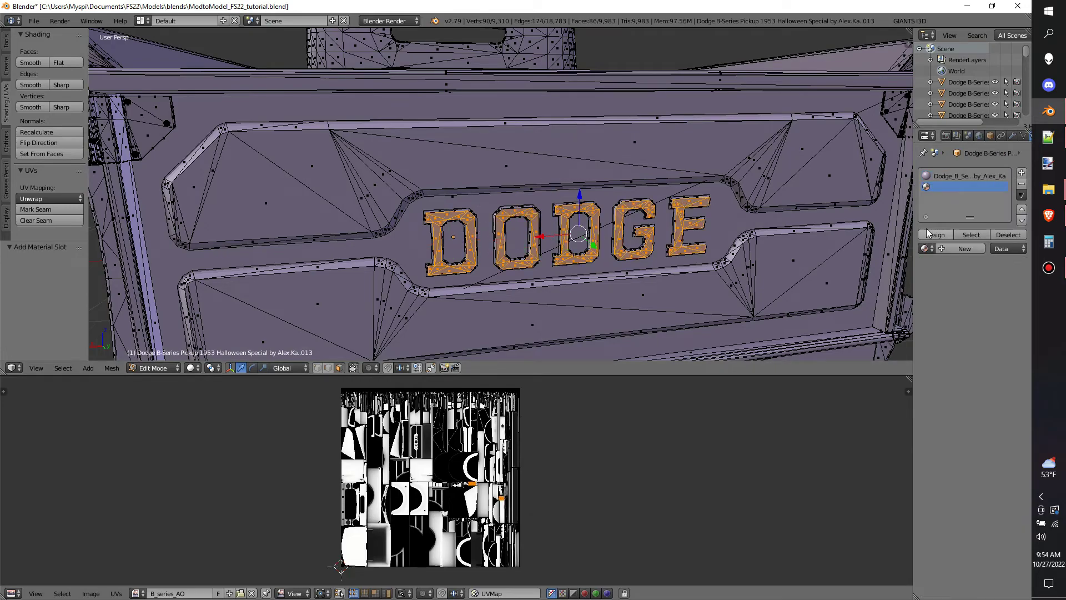
click(927, 248)
text(chr)
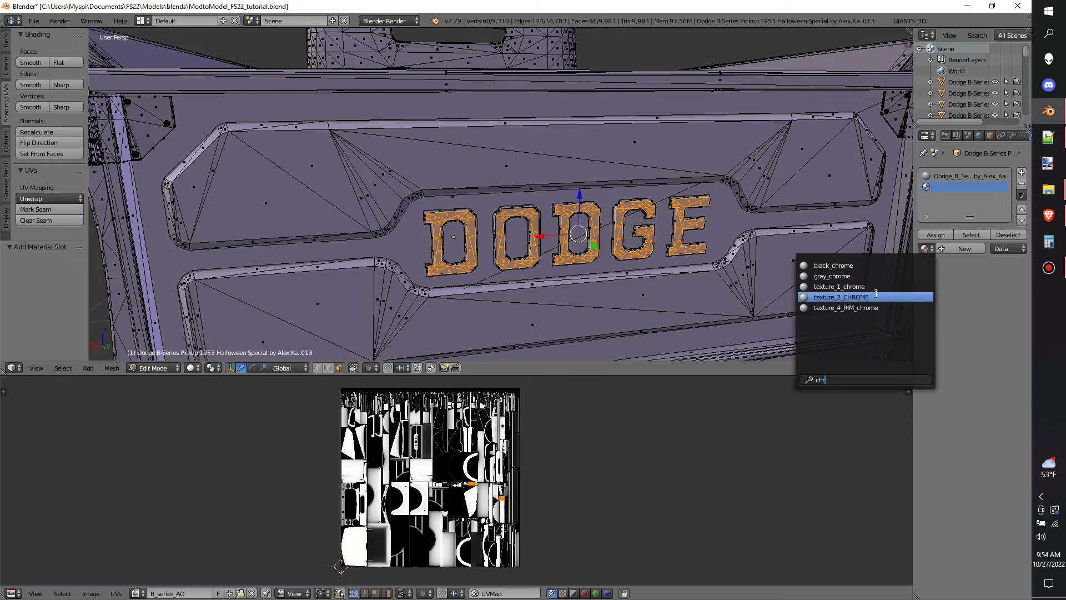
click(988, 292)
click(958, 249)
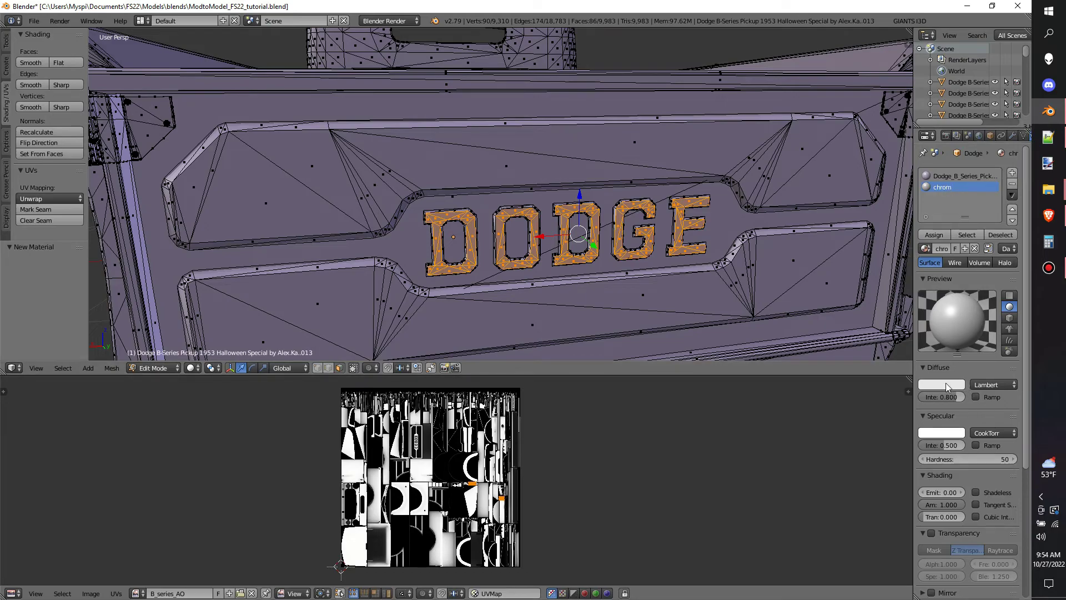
click(947, 385)
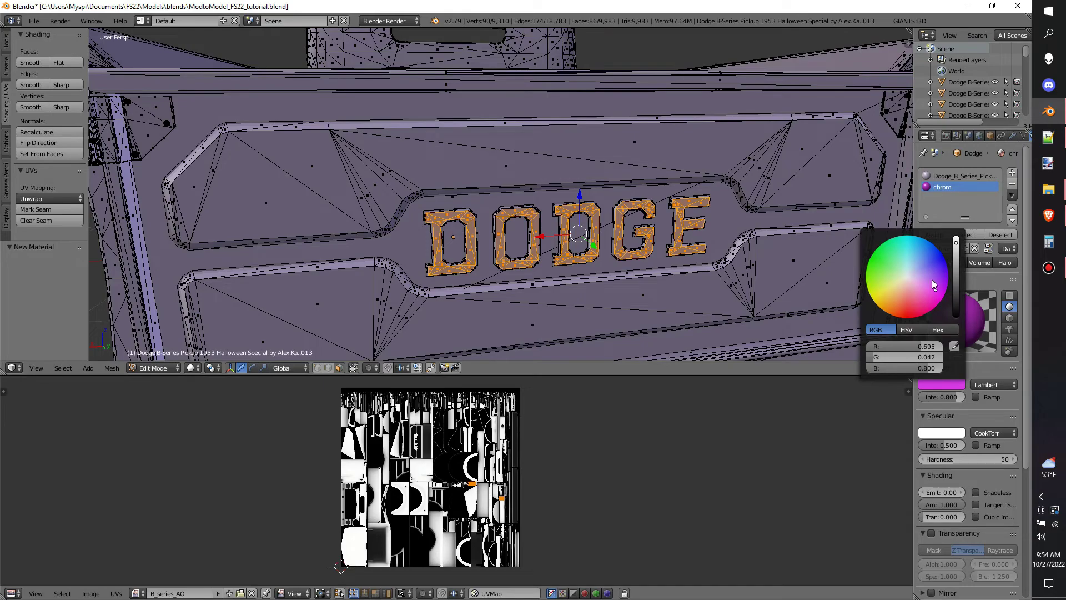
click(938, 236)
Clear the selection and select all linked parts of the tailgate, including the DODGE letters and corner brackets
scroll(623, 232, down, 5)
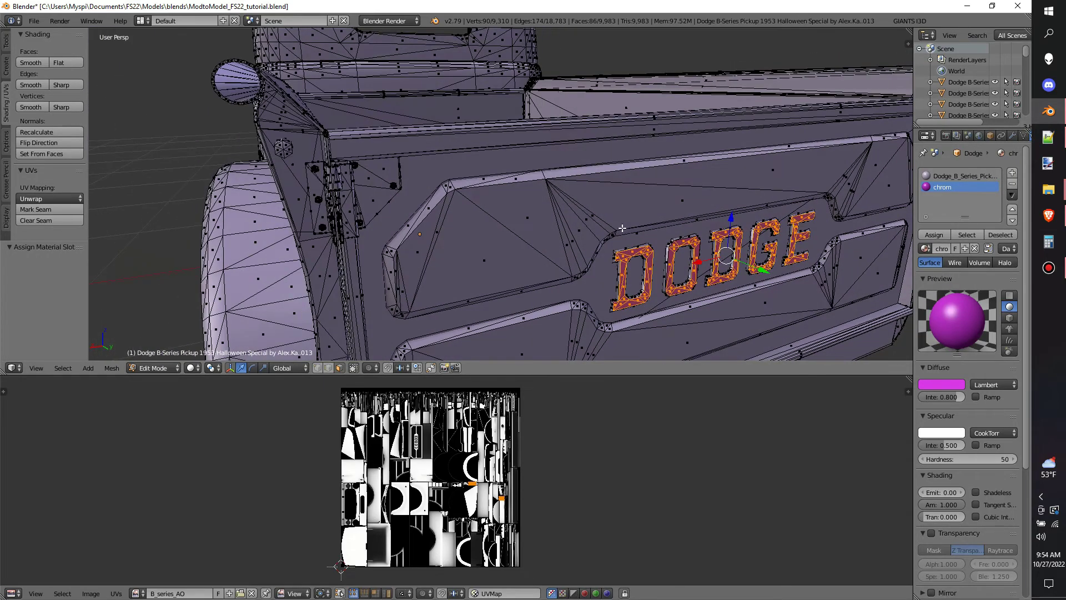
scroll(439, 213, up, 7)
scroll(439, 213, down, 5)
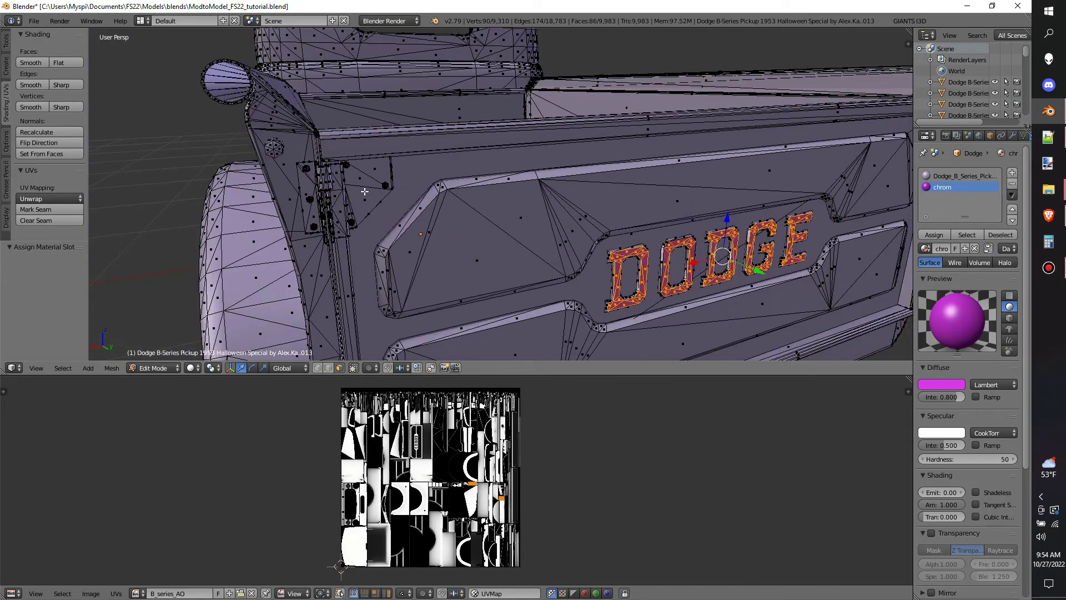
scroll(344, 162, up, 5)
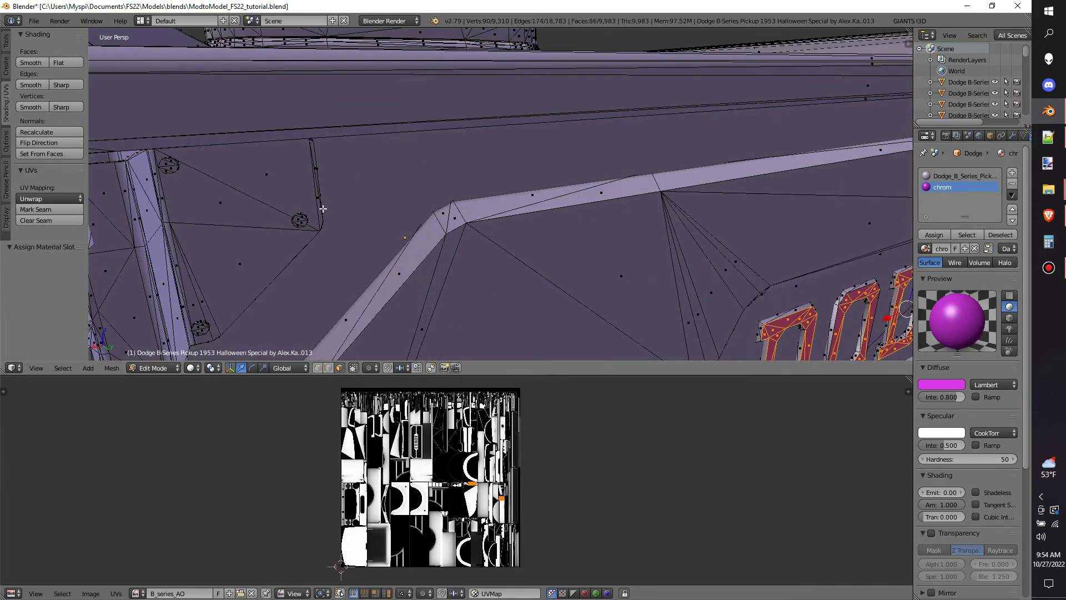
key(a)
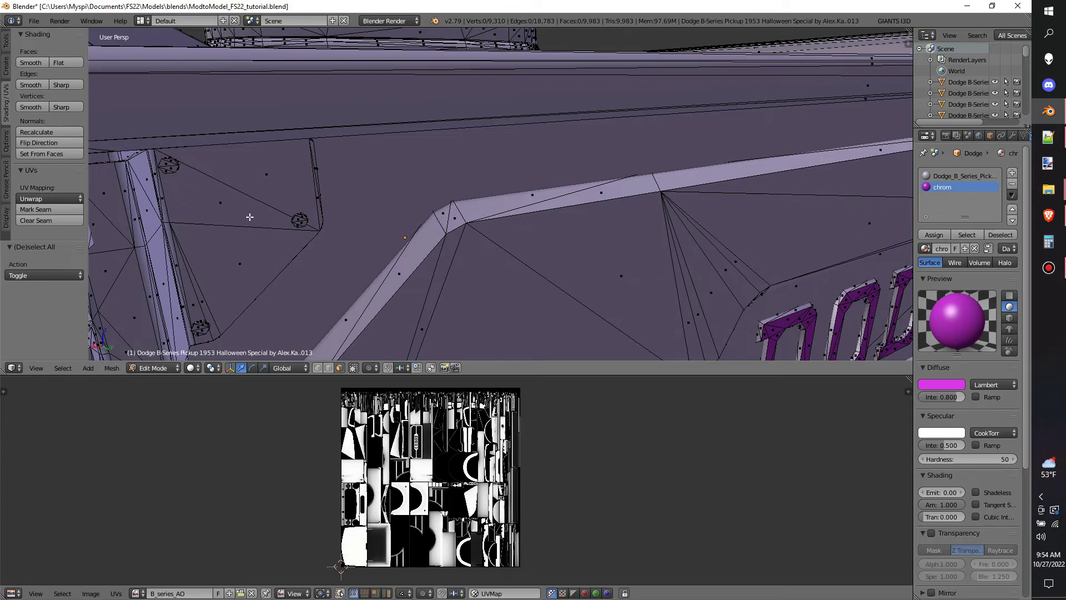
key(l)
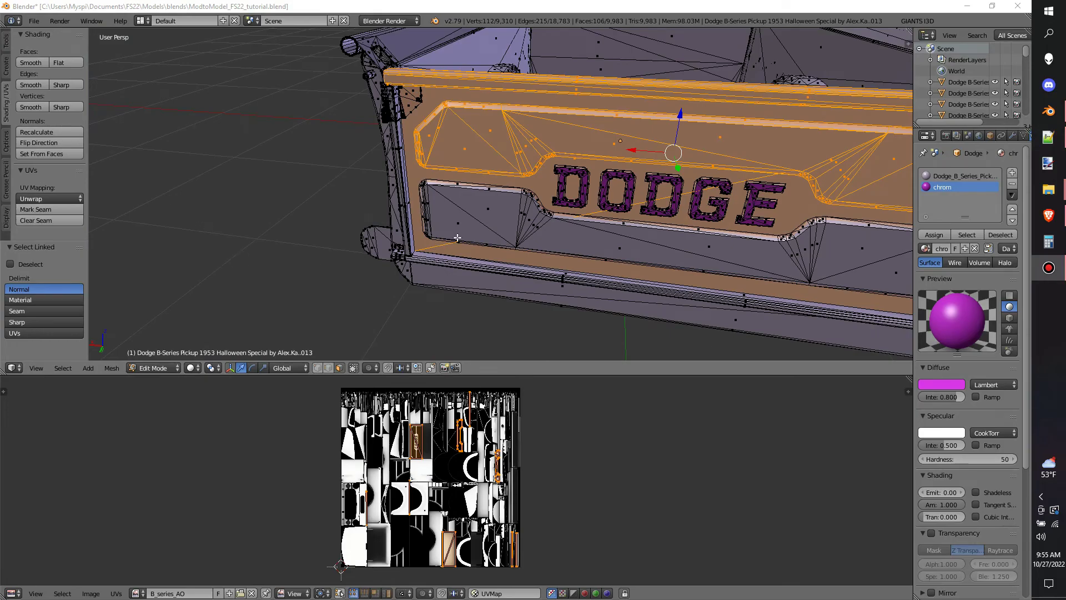
scroll(557, 197, down, 2)
middle_drag(557, 197, 524, 172)
middle_drag(794, 165, 215, 89)
middle_drag(635, 183, 501, 222)
key(l)
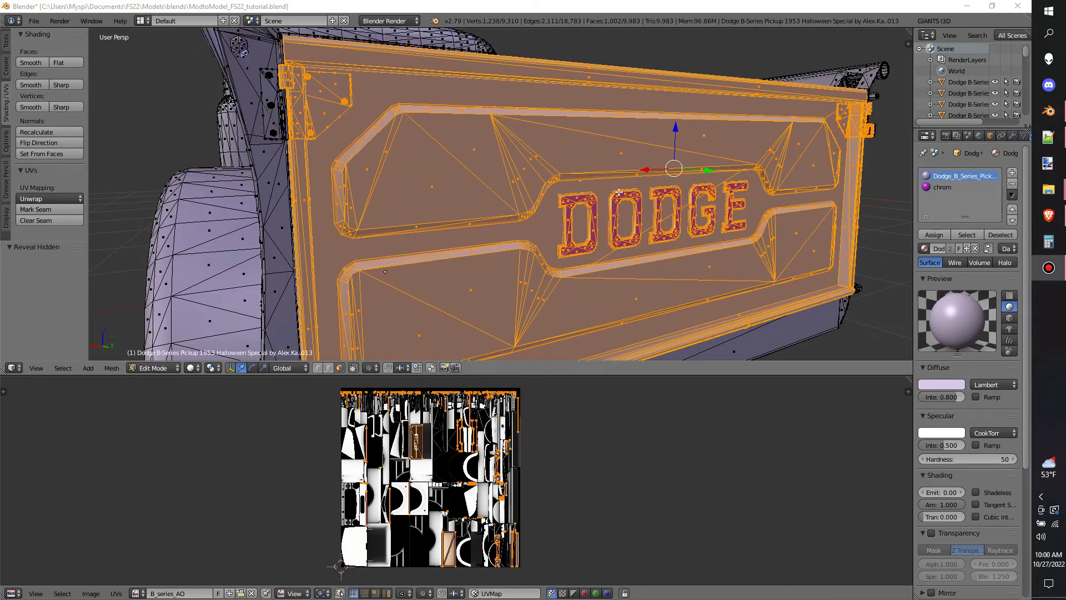
Separate the selected tailgate parts into their own object and return to Object Mode
scroll(620, 191, down, 6)
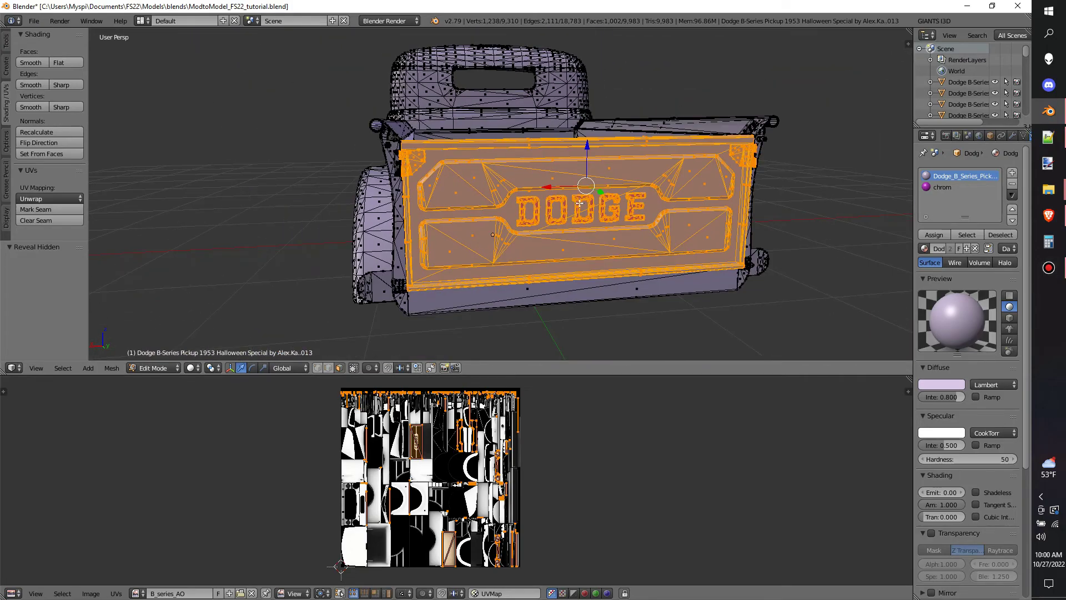
key(p)
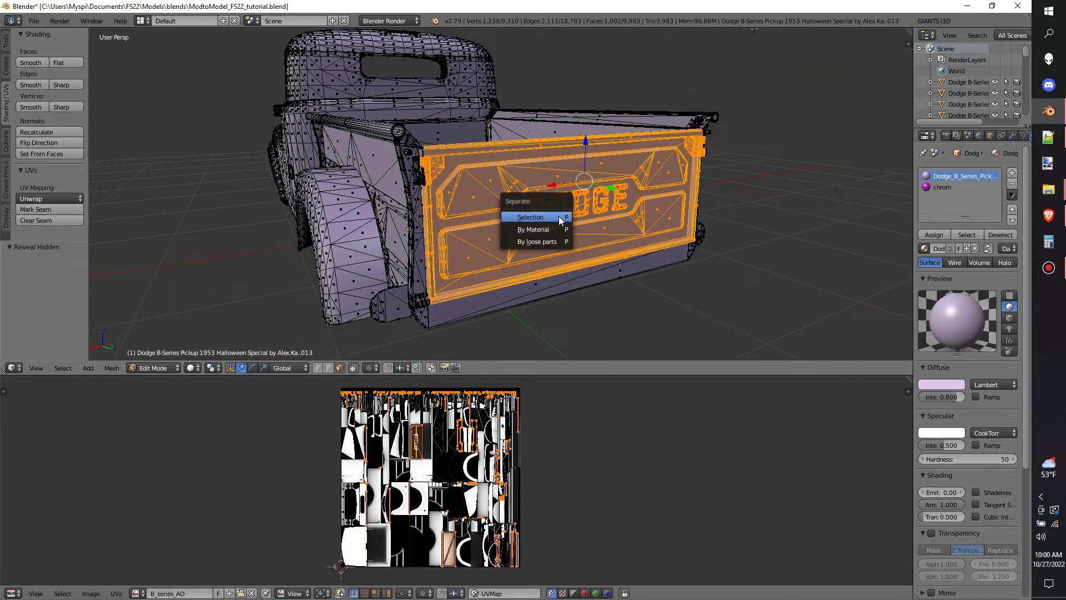
click(560, 221)
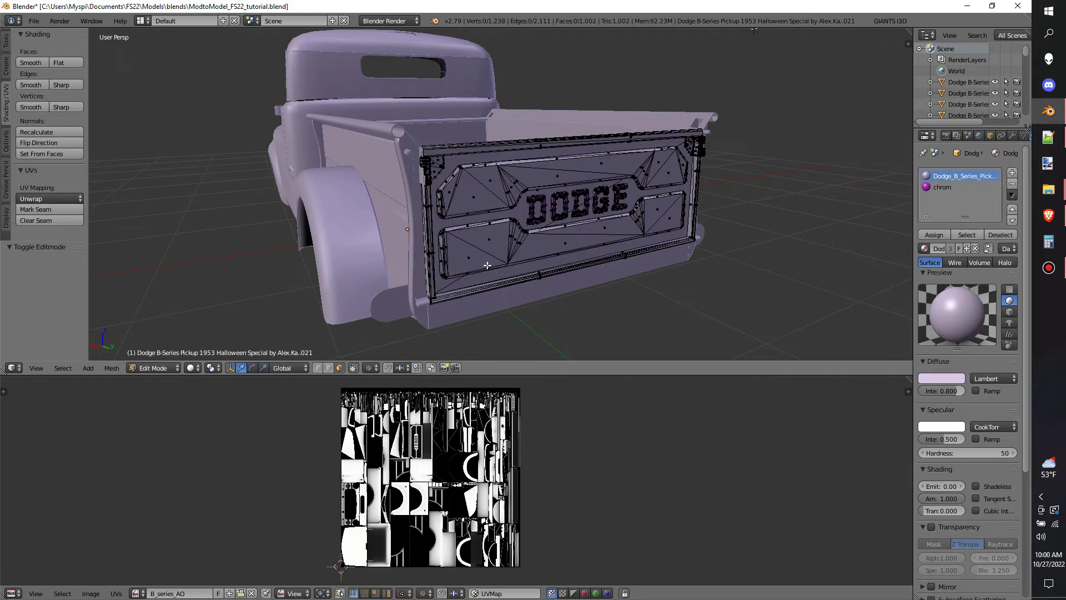
key(a)
middle_drag(499, 293, 541, 207)
scroll(483, 180, up, 1)
middle_drag(500, 161, 481, 173)
scroll(480, 182, up, 1)
key(Tab)
In the truck body's mesh, select the lower tailgate hinge pin faces and snap the 3D cursor to them
right_click(403, 181)
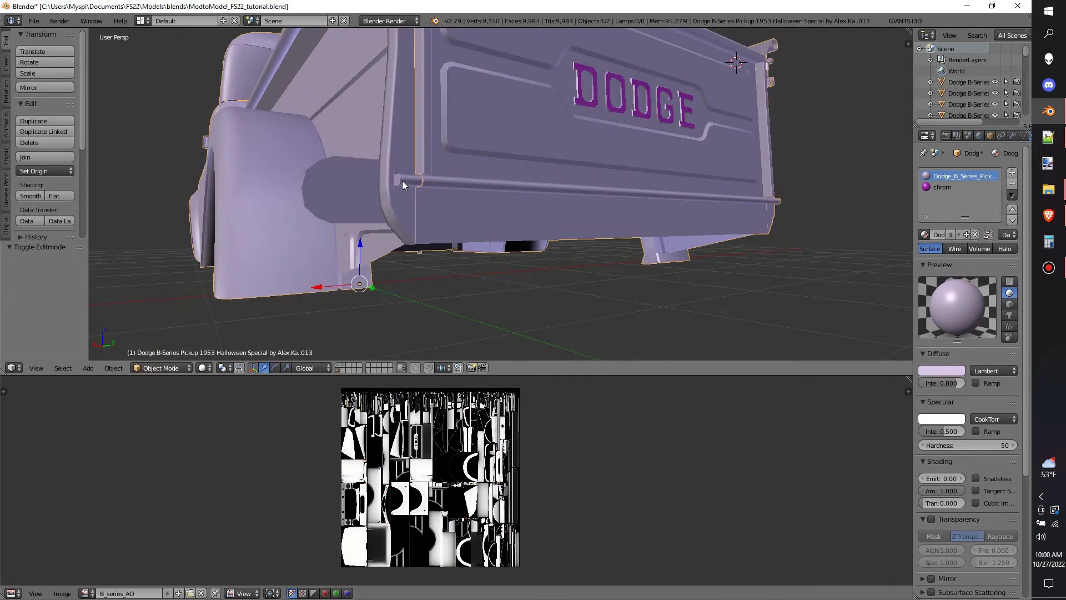
key(Tab)
scroll(400, 181, up, 2)
scroll(388, 178, up, 4)
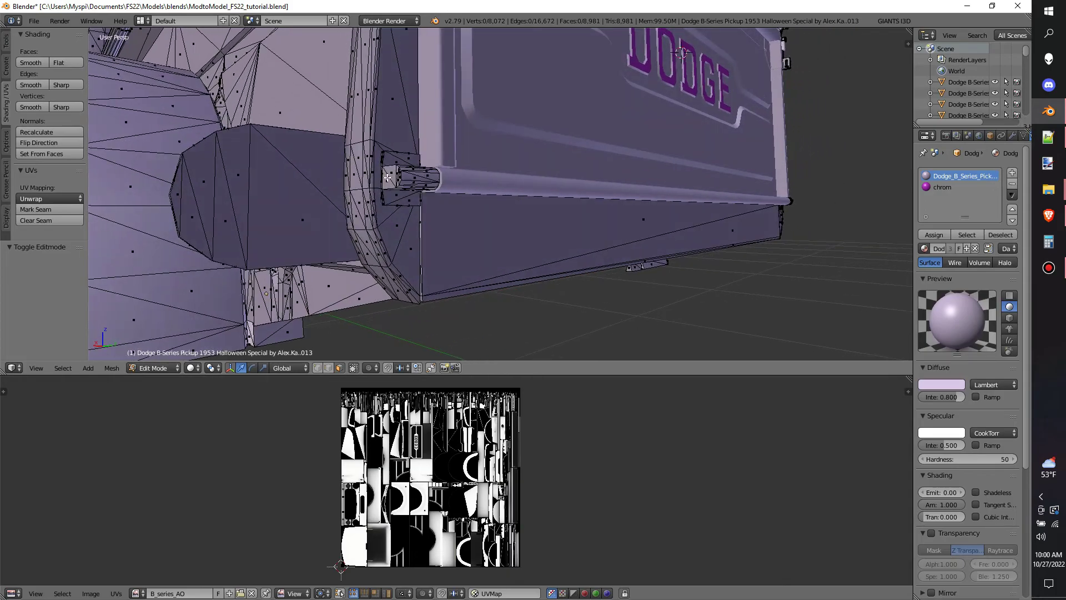
middle_drag(390, 173, 619, 190)
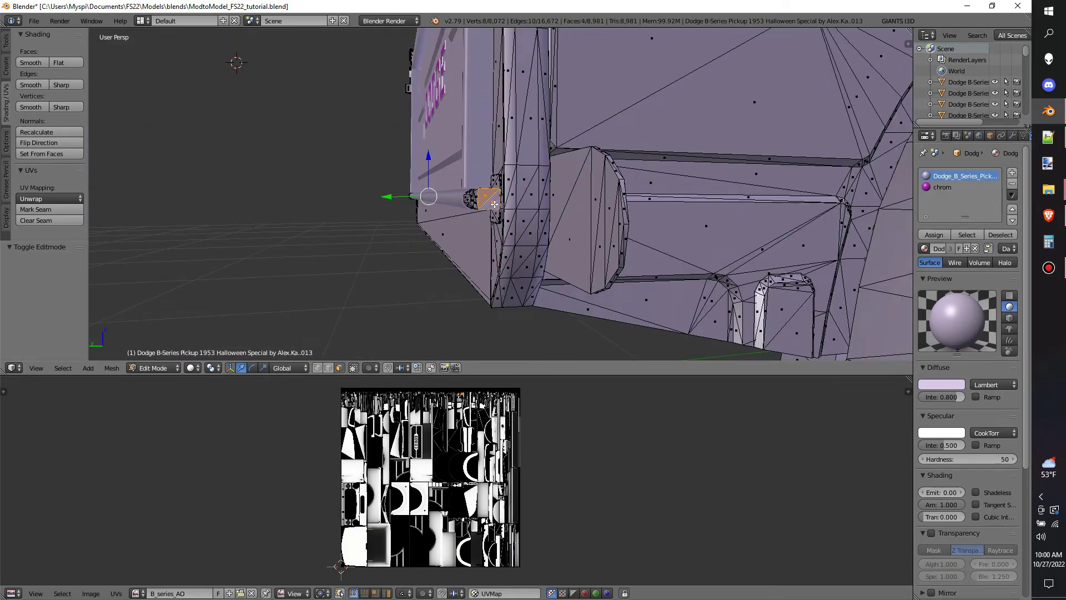
key(shift+s)
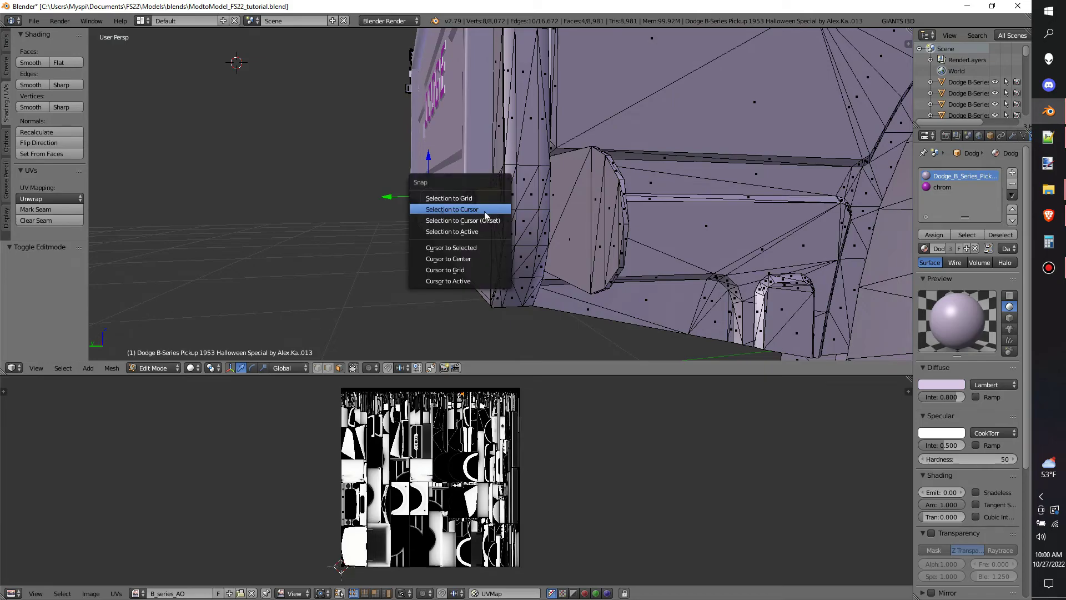
click(456, 247)
Set the tailgate object's origin to the 3D cursor at its hinge line
key(Tab)
key(ctrl+shift+alt+c)
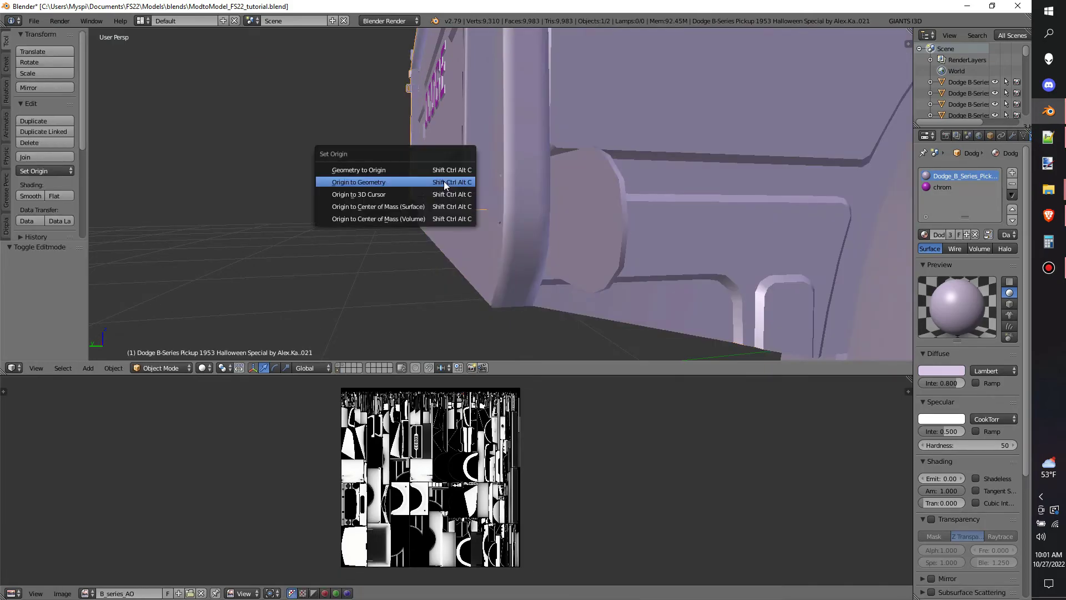
click(421, 196)
scroll(454, 158, down, 4)
middle_drag(459, 164, 651, 175)
scroll(652, 177, up, 2)
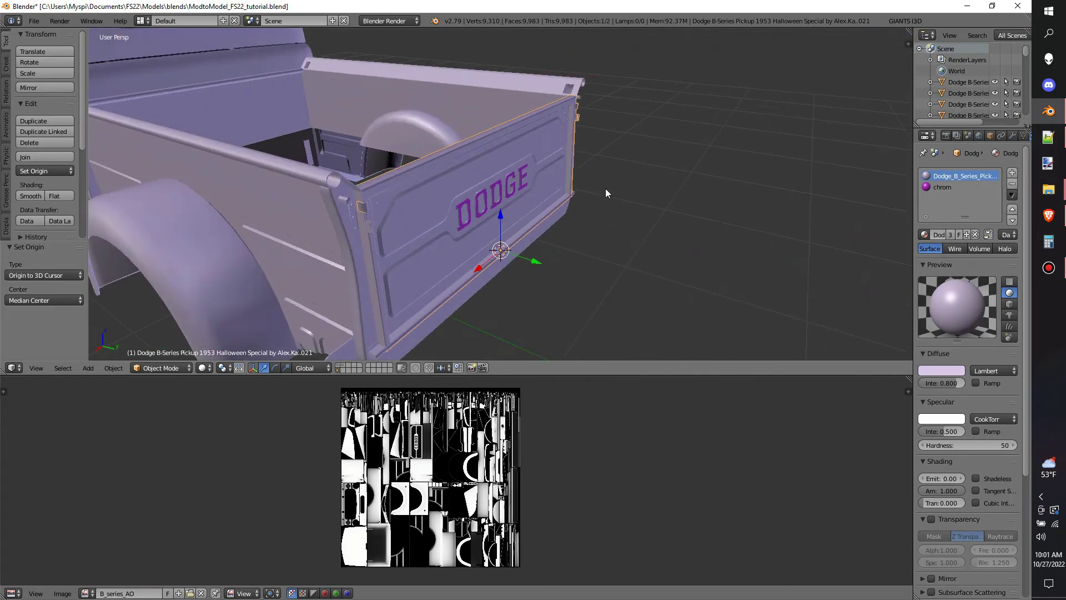
key(r)
key(x)
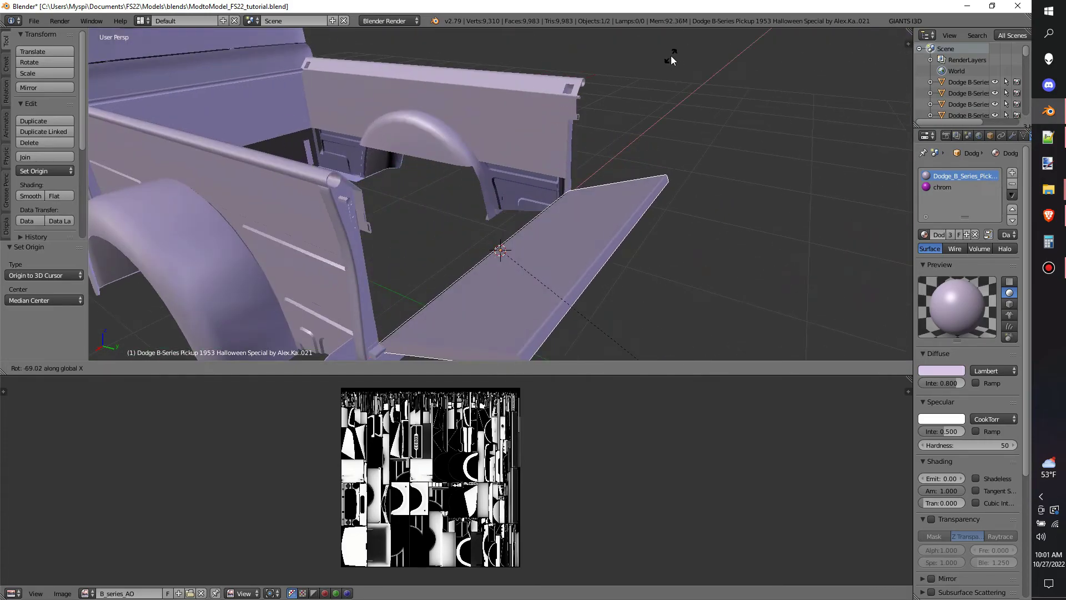
key(Escape)
Rotate the tailgate -90° about the global X axis to lower it open
key(r)
key(x)
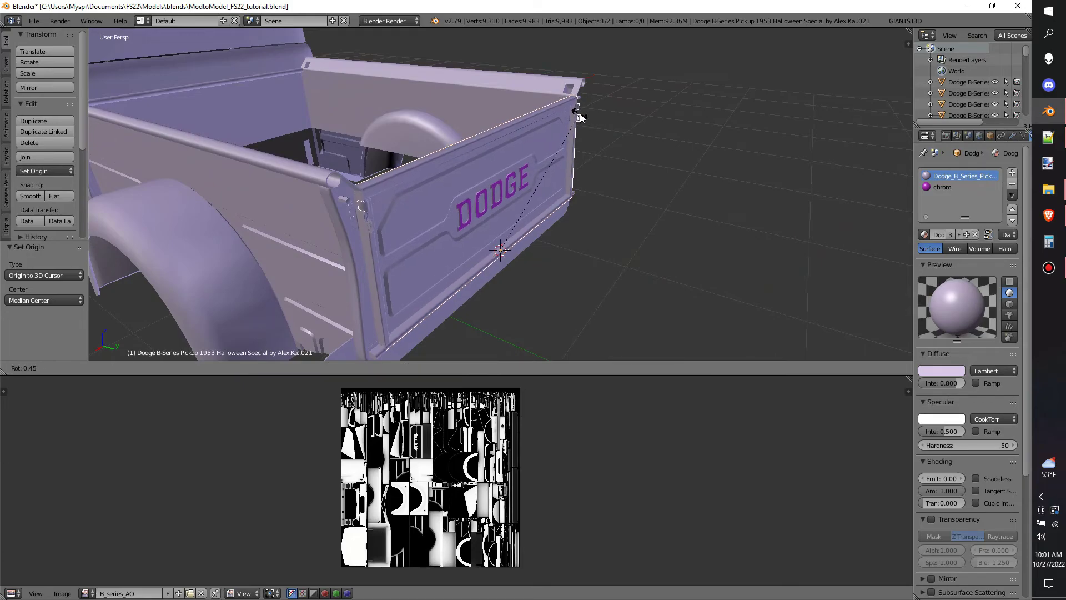
text(-90)
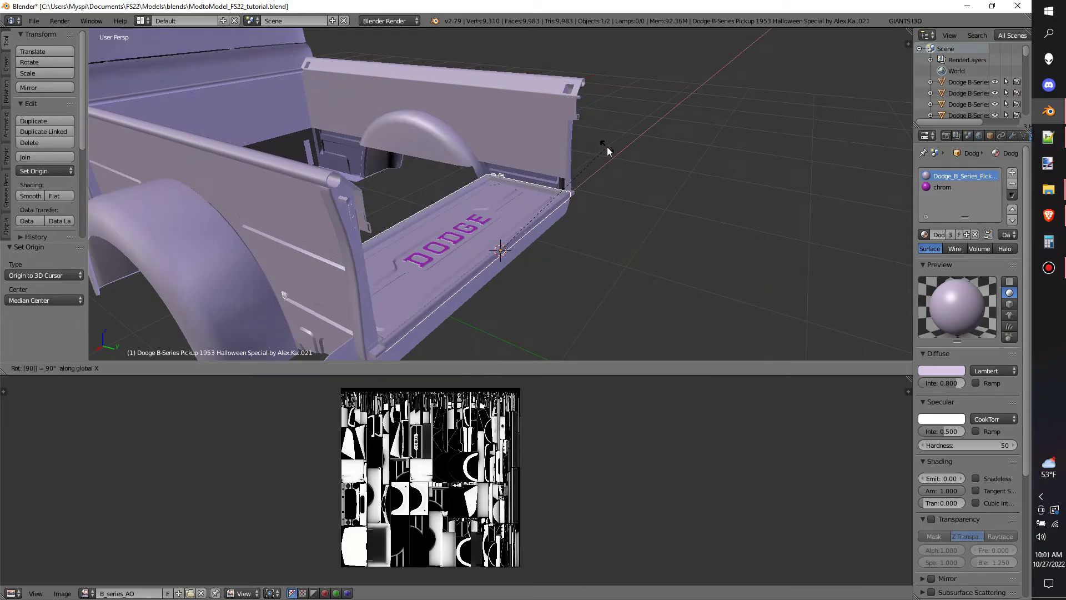
key(Return)
Edit the lowered tailgate's mesh in edge select mode and select the open edges along its hinge side
scroll(595, 156, up, 5)
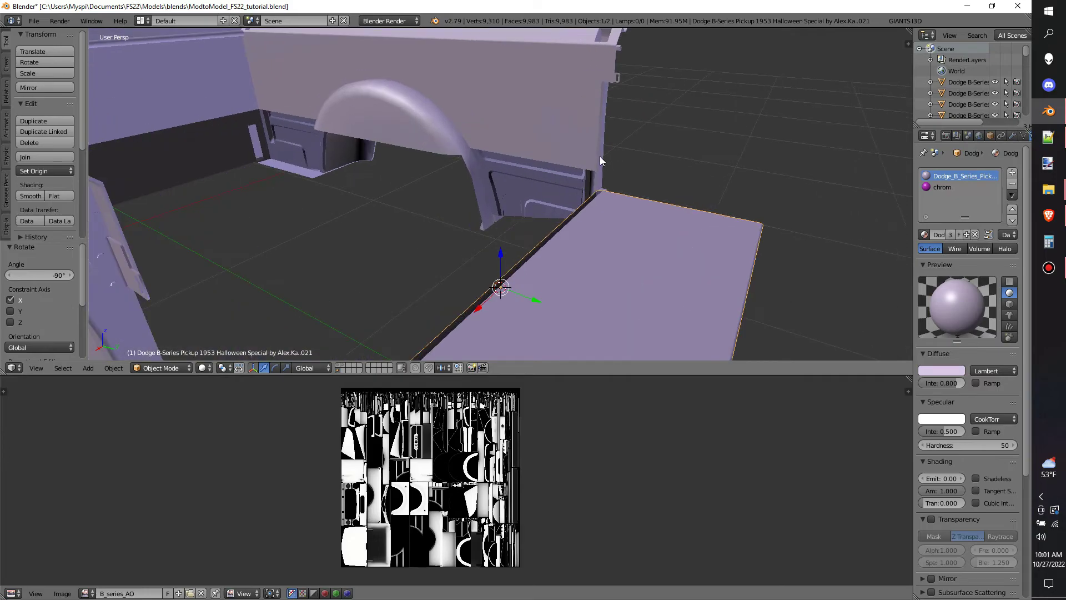
mouse_move(566, 175)
middle_down()
mouse_move(685, 179)
mouse_move(564, 255)
mouse_move(600, 78)
mouse_move(665, 160)
mouse_move(638, 165)
mouse_move(590, 143)
mouse_move(598, 299)
middle_up()
key(Tab)
right_click(600, 294)
key(ctrl+Tab)
ctrl+click(607, 282)
right_click(610, 301)
mouse_move(611, 302)
middle_down()
mouse_move(632, 332)
mouse_move(606, 308)
middle_up()
Try to extrude the selected edge on the tailgate's hinge side
key(e)
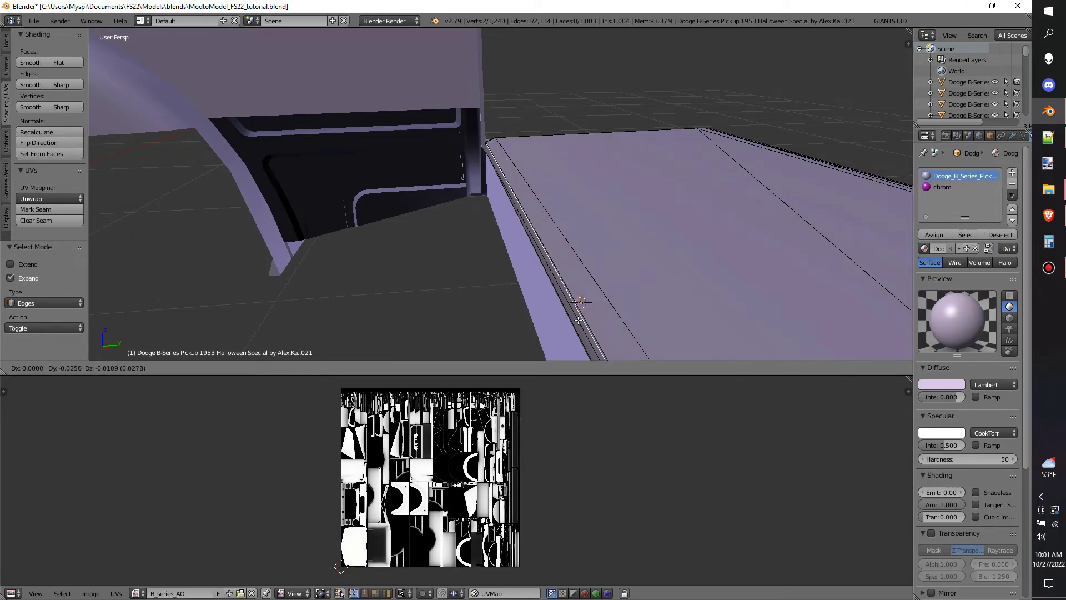
right_click(580, 316)
key(ctrl+z)
Fill the gap along the tailgate's hinge side with a face and return to Object Mode
middle_drag(590, 288, 664, 214)
key(f)
key(Tab)
middle_drag(800, 164, 113, 142)
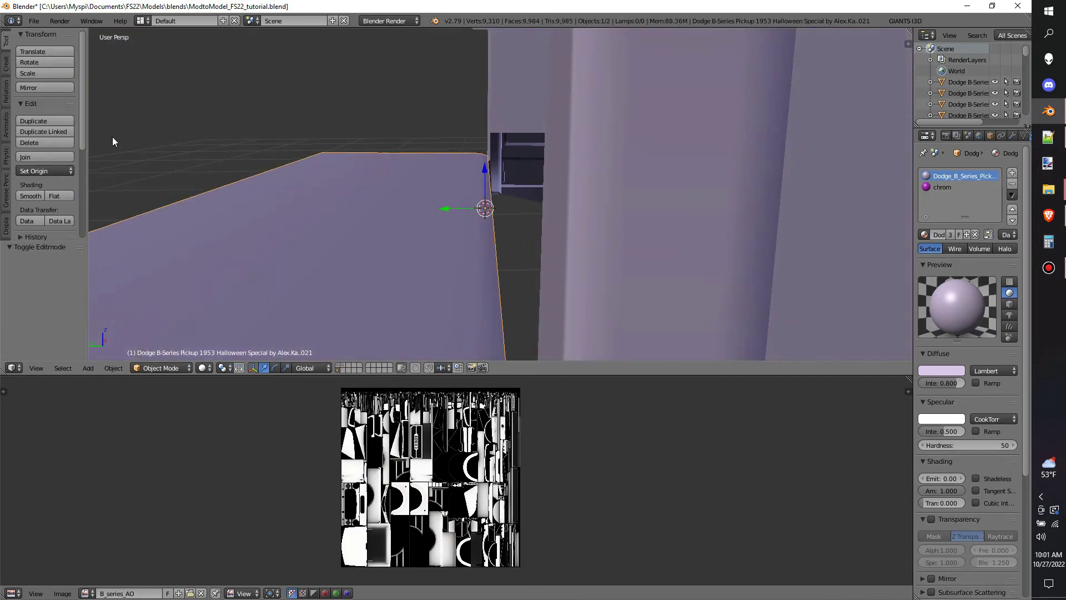
middle_drag(380, 221, 449, 195)
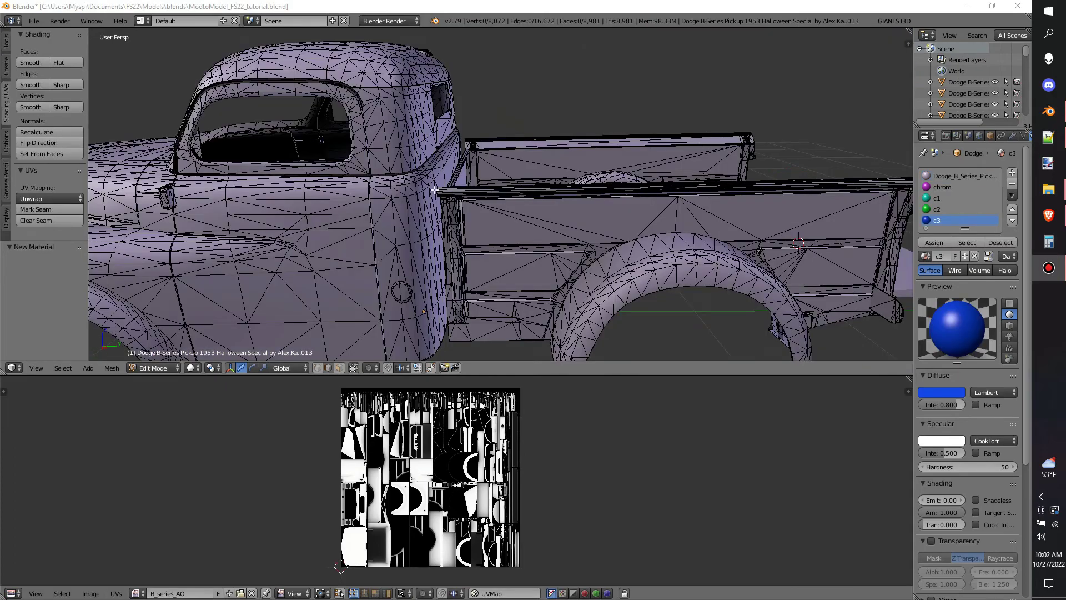
Select the linked cab, door, hood, fender and bed frame parts on both sides and assign the c1 material to them
scroll(443, 175, down, 5)
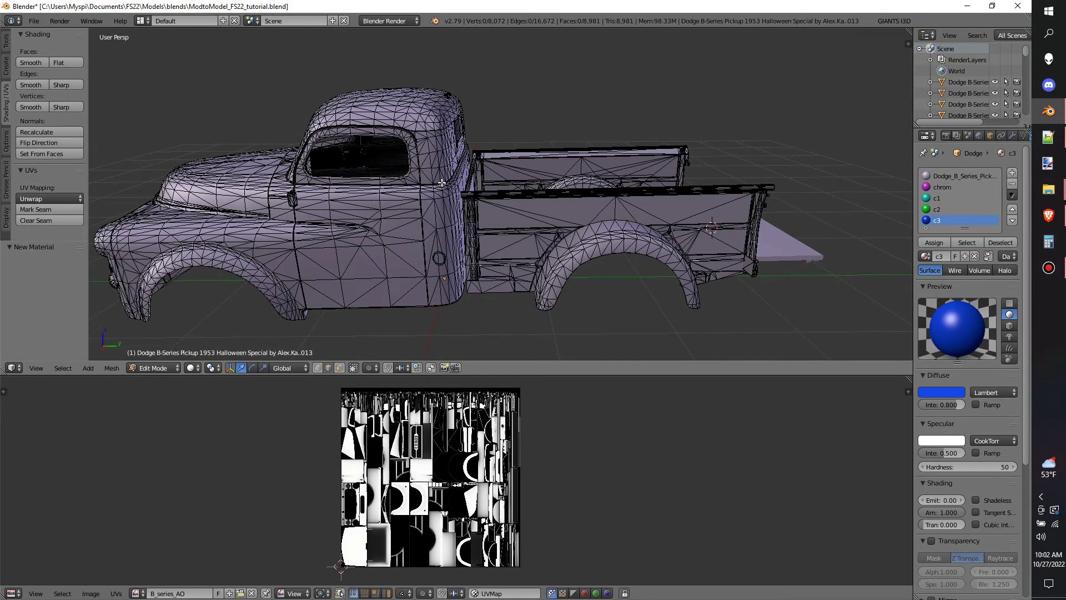
shift+middle_drag(451, 185, 479, 201)
scroll(528, 224, up, 2)
key(a)
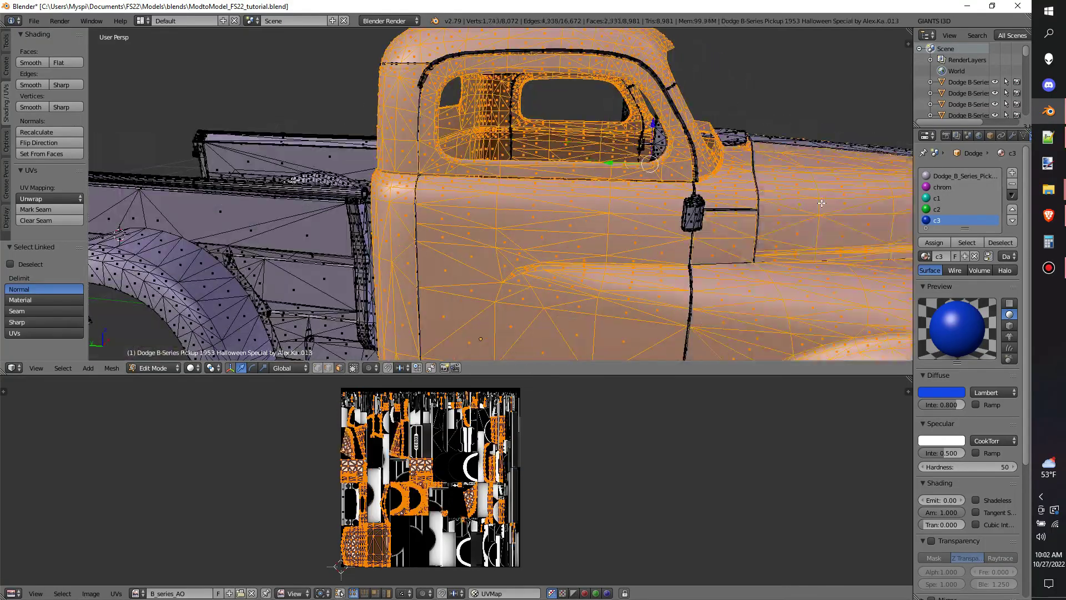
scroll(822, 203, down, 2)
middle_drag(822, 203, 789, 289)
key(l)
middle_drag(418, 311, 419, 281)
key(l)
middle_drag(345, 280, 369, 270)
key(l)
key(l)
key(l)
middle_drag(547, 220, 189, 202)
scroll(470, 130, down, 4)
key(l)
scroll(461, 216, up, 4)
key(l)
scroll(211, 225, up, 2)
scroll(350, 212, down, 2)
middle_drag(488, 194, 486, 147)
scroll(447, 212, up, 2)
key(l)
key(l)
scroll(577, 214, down, 3)
key(l)
scroll(695, 233, up, 3)
key(l)
scroll(597, 215, down, 3)
scroll(644, 132, up, 3)
key(l)
middle_drag(644, 132, 738, 166)
scroll(738, 167, down, 4)
scroll(488, 198, up, 4)
shift+middle_drag(233, 183, 389, 206)
scroll(488, 199, down, 3)
click(937, 198)
click(933, 242)
Invert the selection and assign the c3 material to the remaining body parts
scroll(531, 144, down, 5)
middle_drag(531, 143, 560, 139)
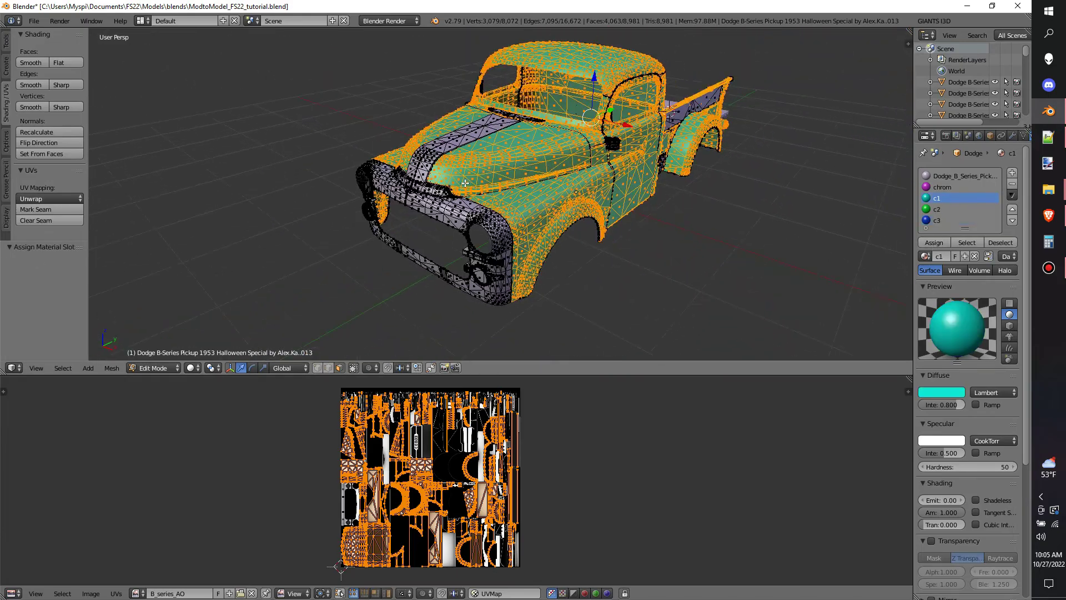
key(ctrl+i)
click(937, 210)
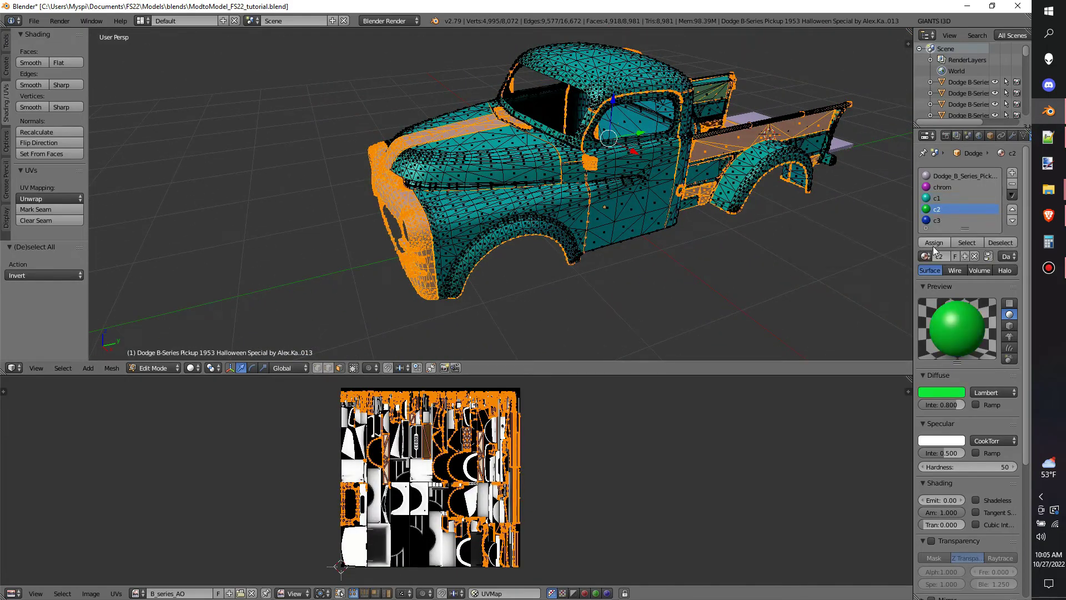
click(937, 221)
click(934, 243)
Clear the selection, select the linked bed side panels and assign the c2 material to them
click(937, 210)
key(a)
scroll(722, 139, up, 4)
middle_drag(695, 133, 540, 133)
key(l)
key(l)
key(l)
mouse_move(683, 209)
middle_down()
mouse_move(632, 210)
mouse_move(667, 206)
middle_up()
key(l)
key(l)
middle_drag(848, 240, 557, 219)
key(l)
key(l)
key(l)
key(l)
key(l)
middle_drag(689, 213, 822, 225)
click(934, 242)
Separate the fully selected truck body mesh into objects by material
middle_drag(555, 194, 422, 166)
scroll(483, 159, down, 2)
scroll(484, 157, up, 6)
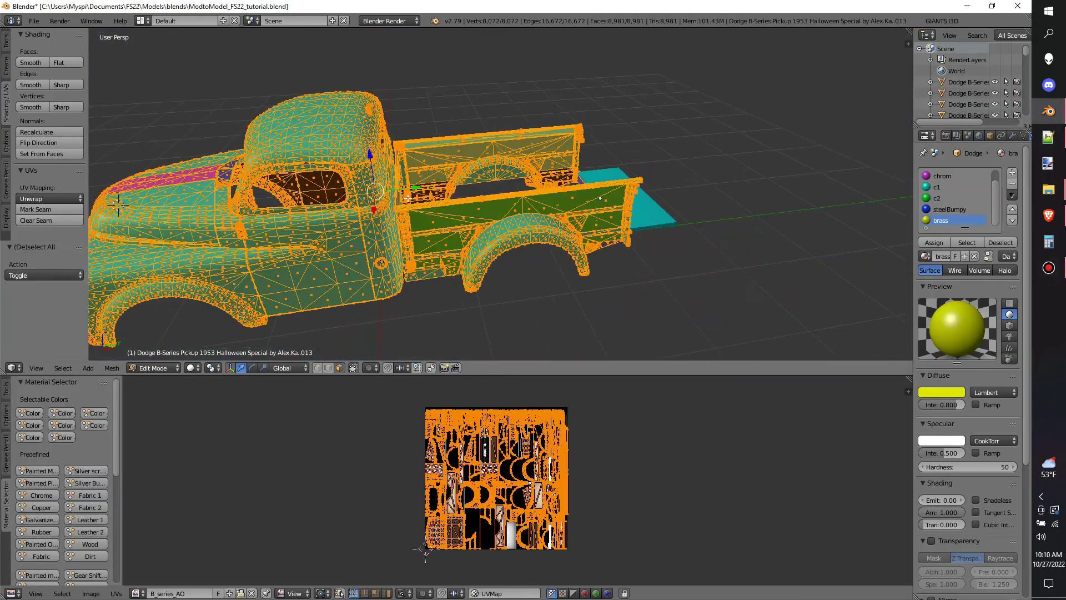
middle_drag(408, 198, 400, 193)
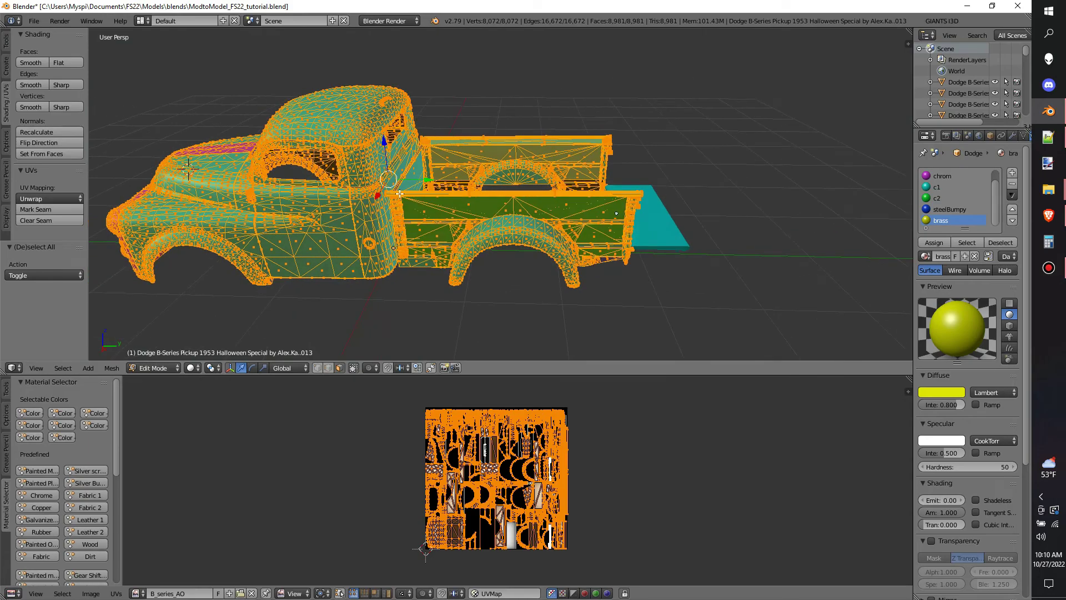
click(374, 194)
Select all faces of the separated c1 body mesh and map them to the FS22 material Color - 0
key(Tab)
right_click(339, 231)
key(Tab)
key(a)
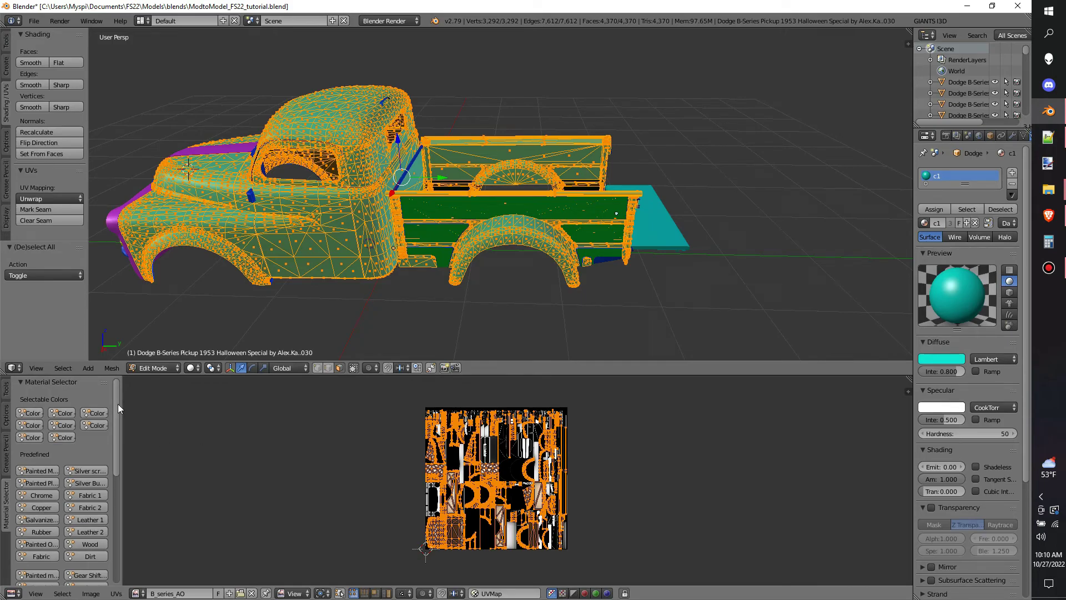
drag(129, 404, 189, 405)
click(45, 412)
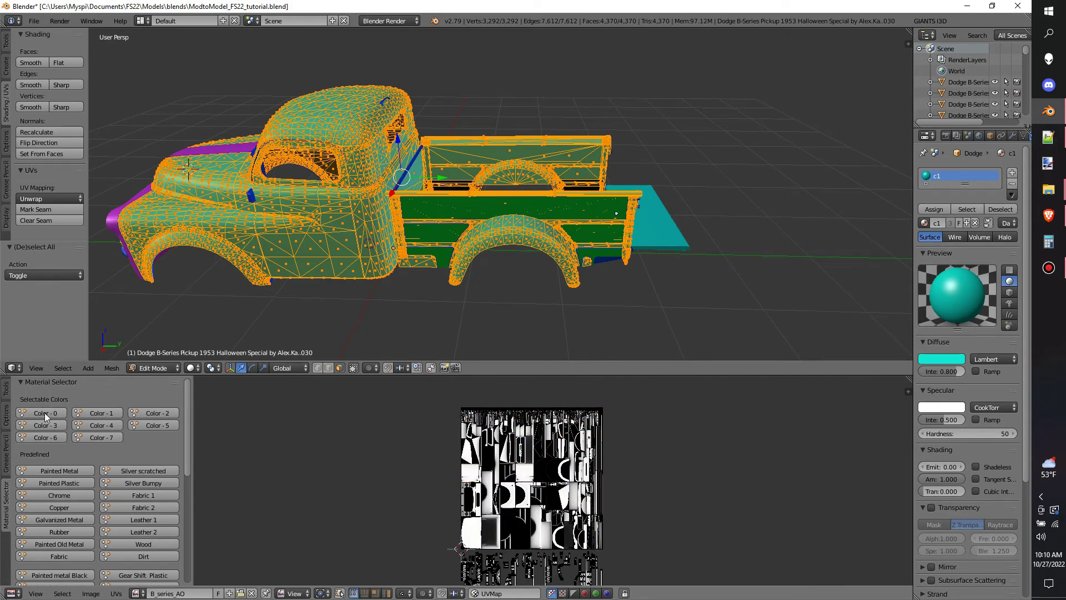
scroll(574, 462, down, 3)
scroll(575, 461, up, 2)
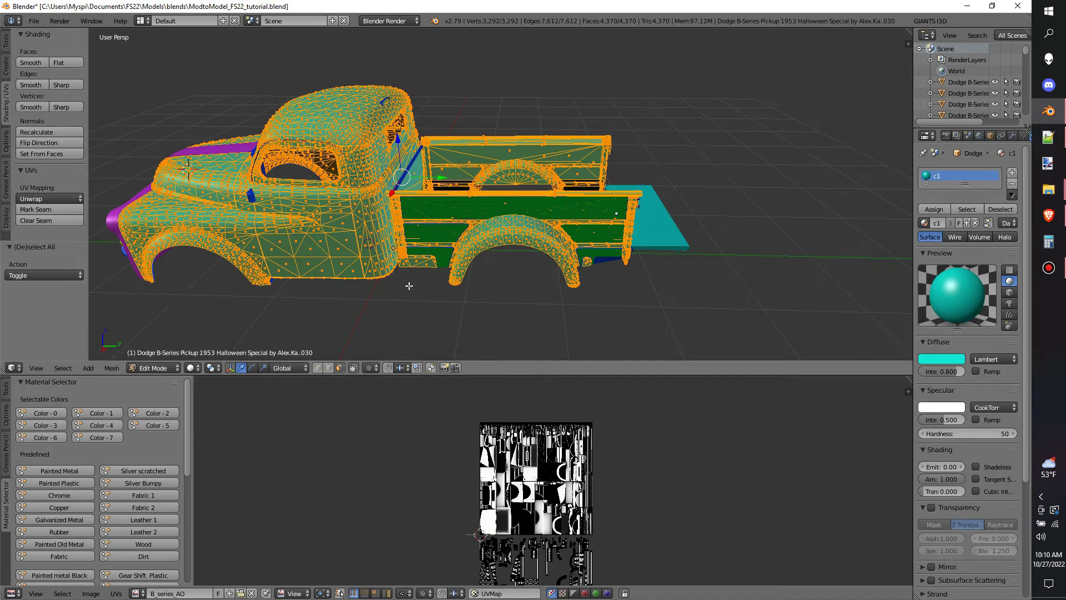
key(Tab)
key(Tab)
key(a)
key(a)
key(Tab)
Map all faces of the c2 bed side panels to Color - 2 and join the panels to the main body
right_click(435, 205)
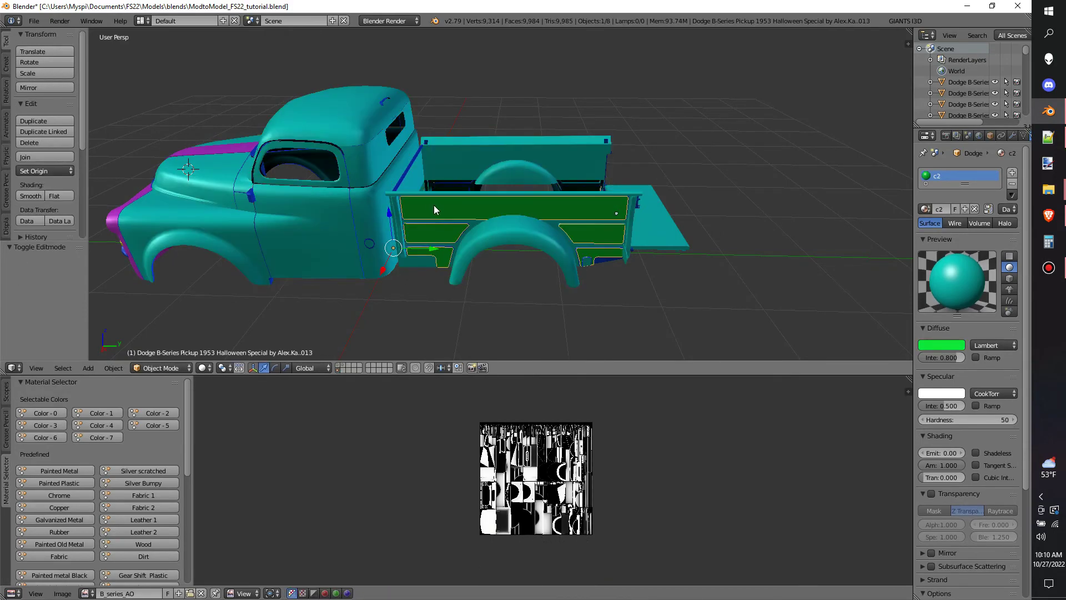
key(Tab)
key(a)
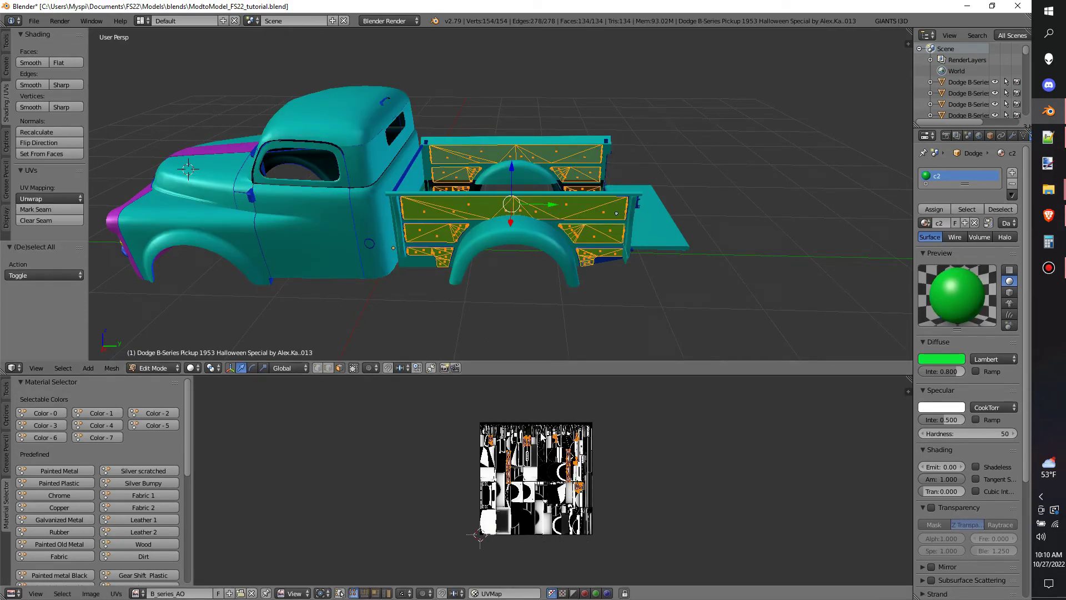
click(165, 413)
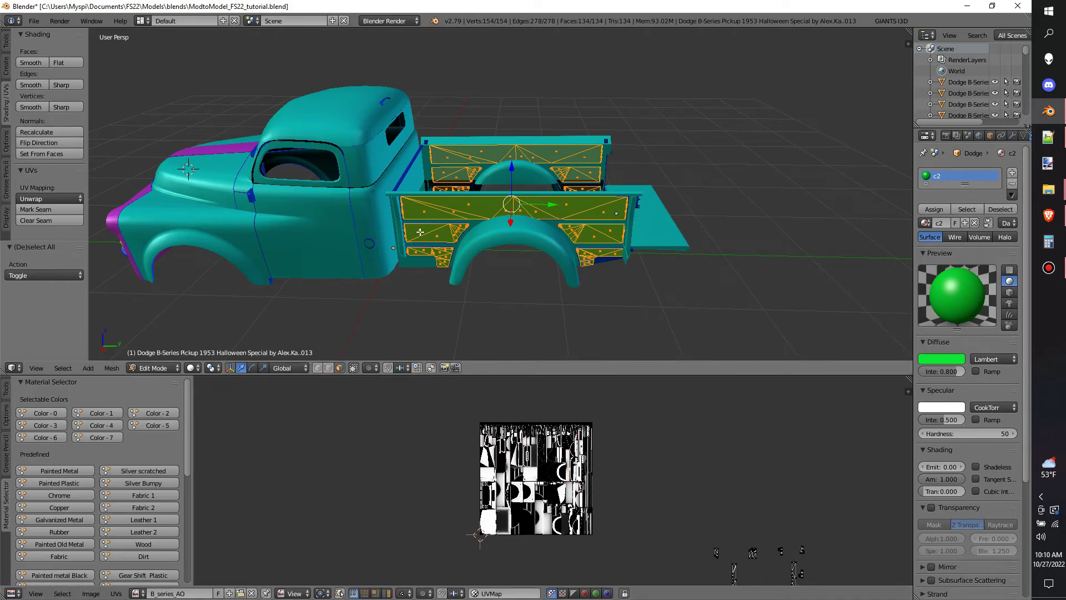
scroll(99, 452, down, 8)
click(42, 563)
scroll(94, 472, up, 8)
scroll(533, 215, up, 2)
key(Tab)
shift+right_click(518, 240)
key(ctrl+j)
Map all faces of the steelBumpy parts to Silver Bumpy and join them to the truck body
middle_drag(518, 240, 395, 202)
right_click(617, 268)
key(Tab)
key(a)
click(144, 483)
shift+right_click(512, 242)
key(ctrl+j)
Map all faces of the chrom trim to Chrome and join the trim to the truck body
key(Tab)
key(Tab)
right_click(394, 202)
key(Tab)
key(a)
key(Tab)
shift+right_click(488, 283)
key(ctrl+j)
Map all faces of the brass front details to Brass Scratched and join them to the truck body
key(Tab)
key(Tab)
right_click(469, 244)
key(Tab)
key(a)
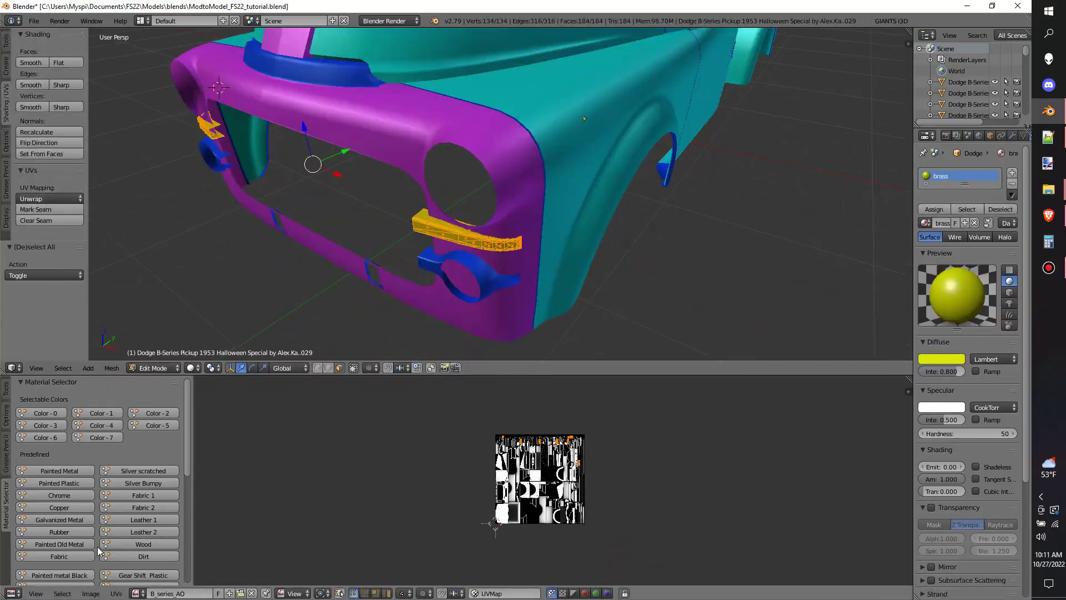
scroll(78, 508, down, 5)
click(56, 501)
key(Tab)
shift+right_click(396, 175)
key(ctrl+j)
middle_drag(469, 184, 522, 189)
key(Tab)
scroll(437, 215, down, 5)
key(Tab)
key(Tab)
key(Tab)
key(Tab)
key(Tab)
scroll(522, 188, up, 2)
scroll(522, 189, down, 2)
Add a new material slot to the joined body and name its material Body_beSeries
click(1012, 172)
click(961, 243)
double_click(942, 220)
text(Body_beSeries)
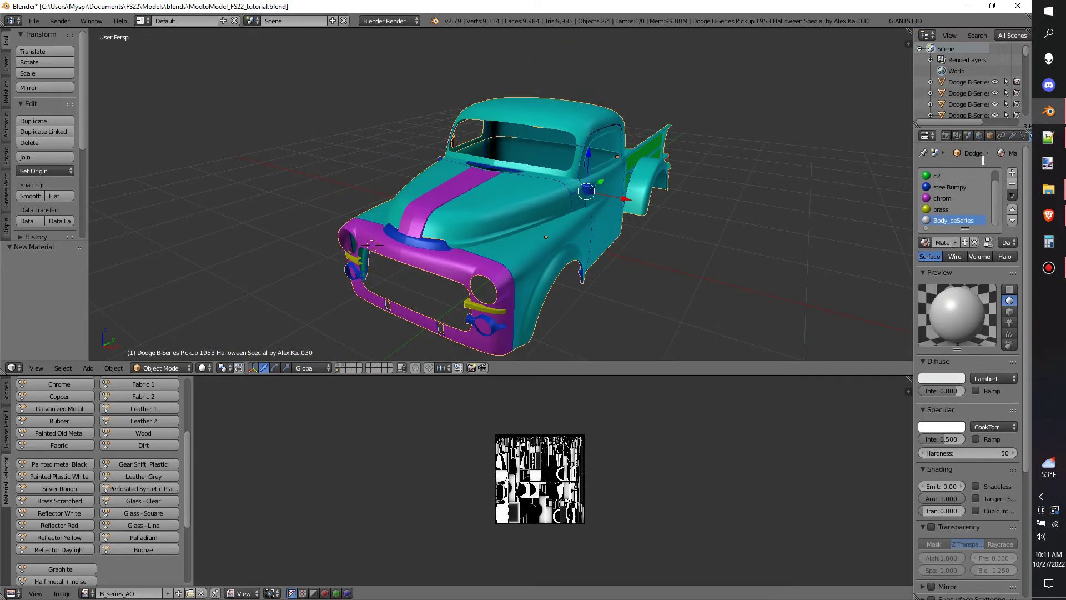
click(1023, 135)
double_click(979, 173)
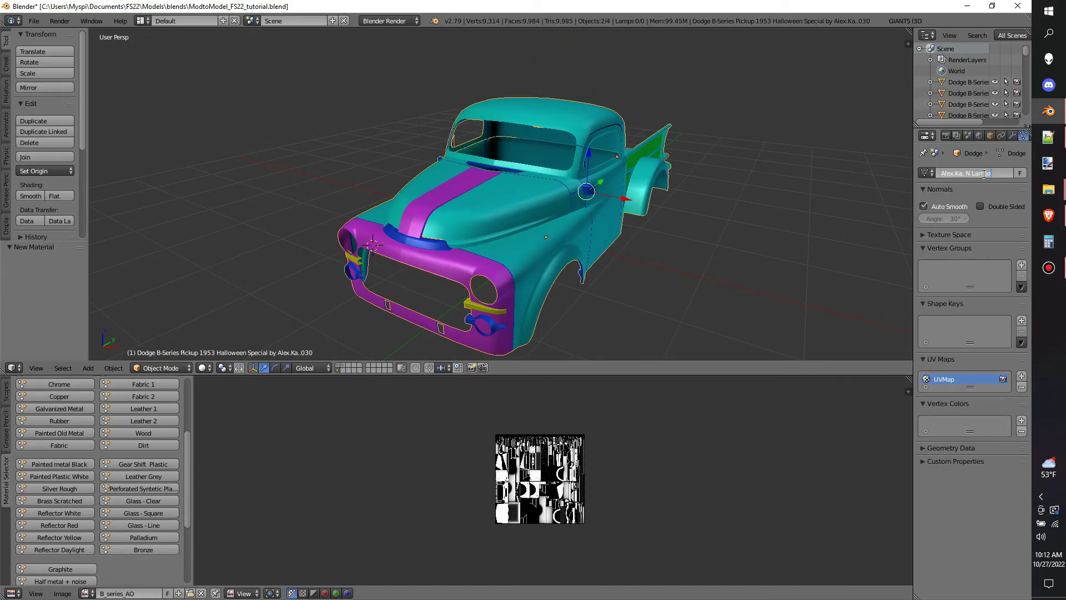
click(1012, 135)
Examine how the UV islands of the whole joined body are distributed around the AO image, with all faces selected
key(Tab)
middle_drag(833, 223, 739, 234)
key(Tab)
scroll(995, 135, down, 3)
click(1001, 135)
middle_drag(488, 194, 536, 203)
key(Tab)
scroll(970, 189, up, 1)
click(952, 176)
key(Tab)
key(Tab)
key(a)
key(a)
key(a)
scroll(616, 494, up, 4)
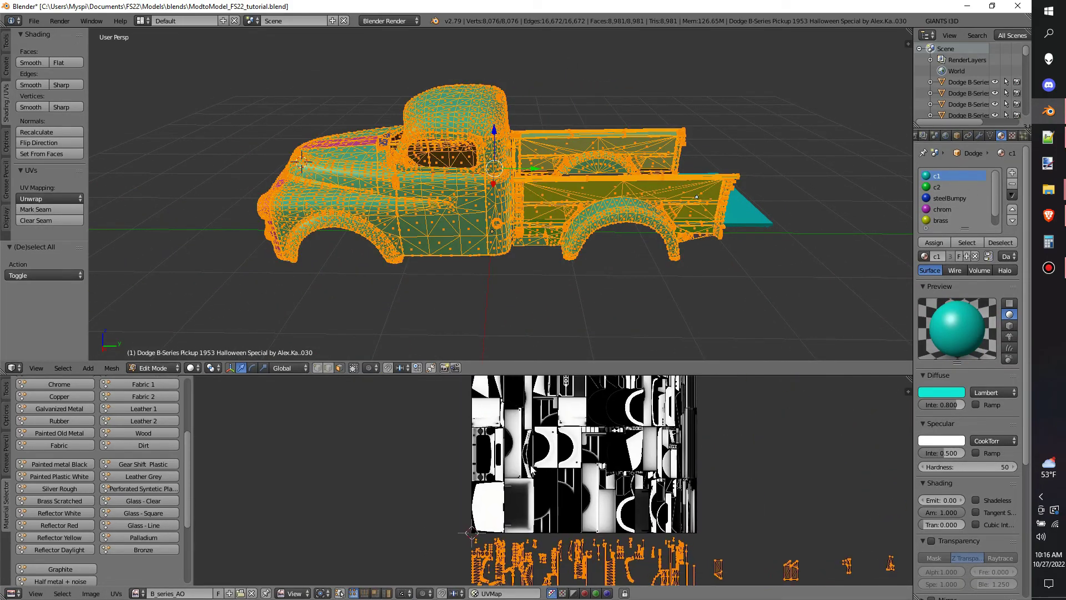
scroll(533, 477, up, 3)
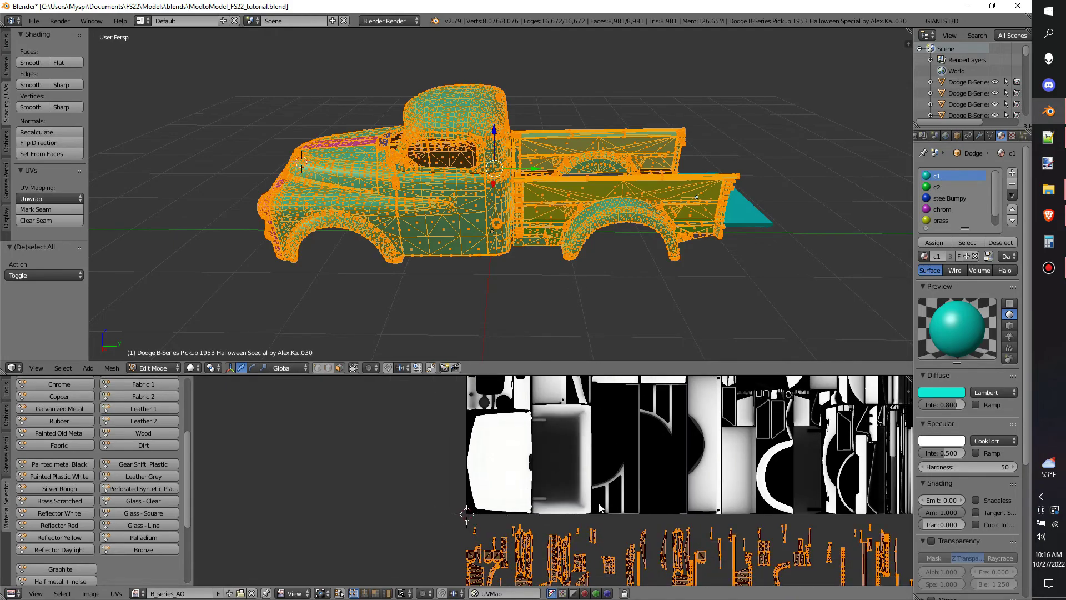
scroll(611, 500, down, 6)
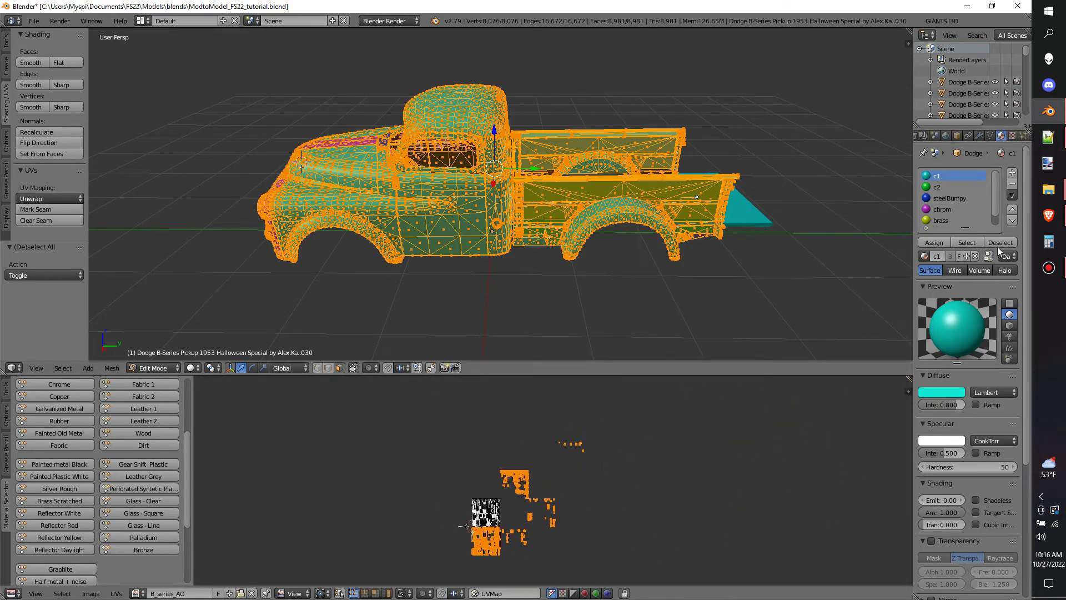
Remove the c1, c2, steelBumpy, chrom and brass slots from the body, keeping only Body_beSeries
key(Tab)
click(1013, 185)
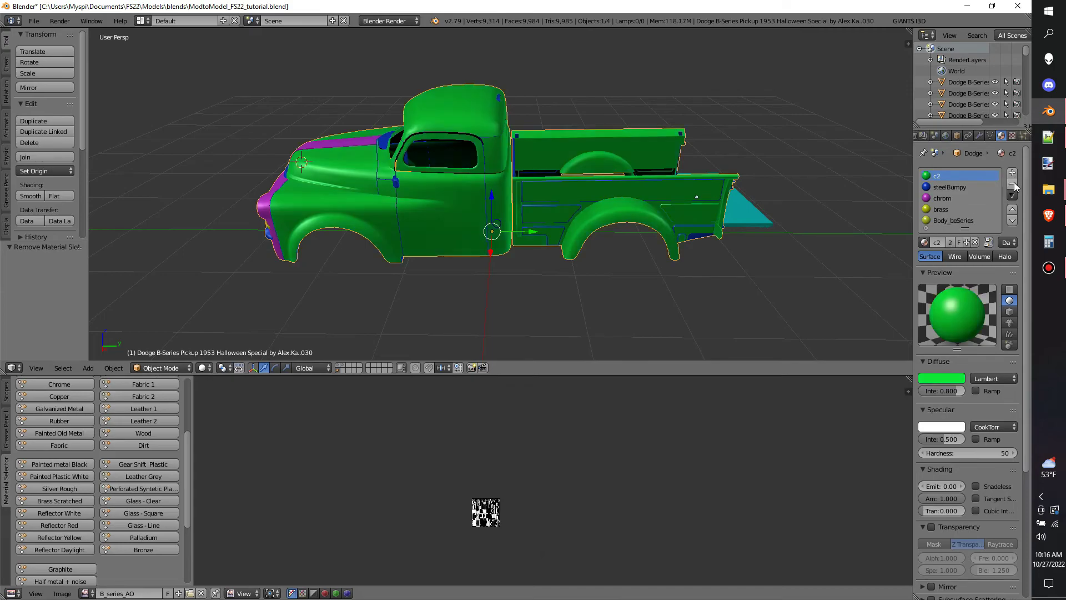
click(1013, 185)
click(1013, 185)
Select all faces of the c1 tailgate mesh and map them to the FS22 material Color - 0
middle_drag(621, 175, 631, 230)
right_click(730, 254)
key(Tab)
key(a)
key(a)
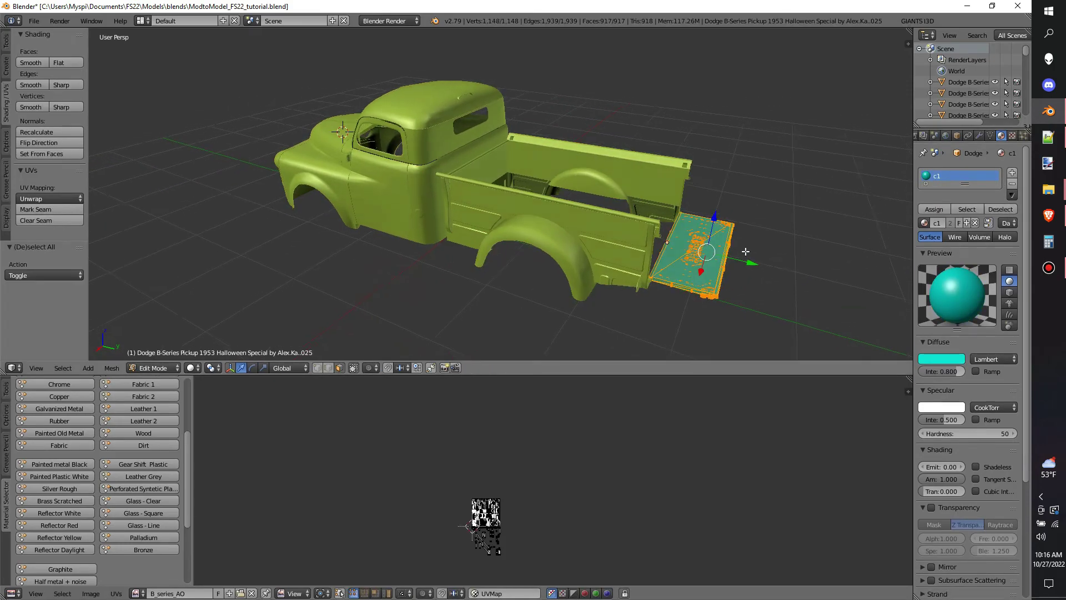
middle_drag(701, 258, 709, 228)
scroll(506, 543, up, 3)
mouse_move(588, 194)
middle_down()
mouse_move(620, 138)
mouse_move(618, 83)
mouse_move(550, 173)
mouse_move(500, 103)
middle_up()
key(Tab)
Map all faces of the tailgate's DODGE lettering to Chrome and join the lettering to the tailgate
right_click(498, 100)
key(Tab)
key(a)
key(a)
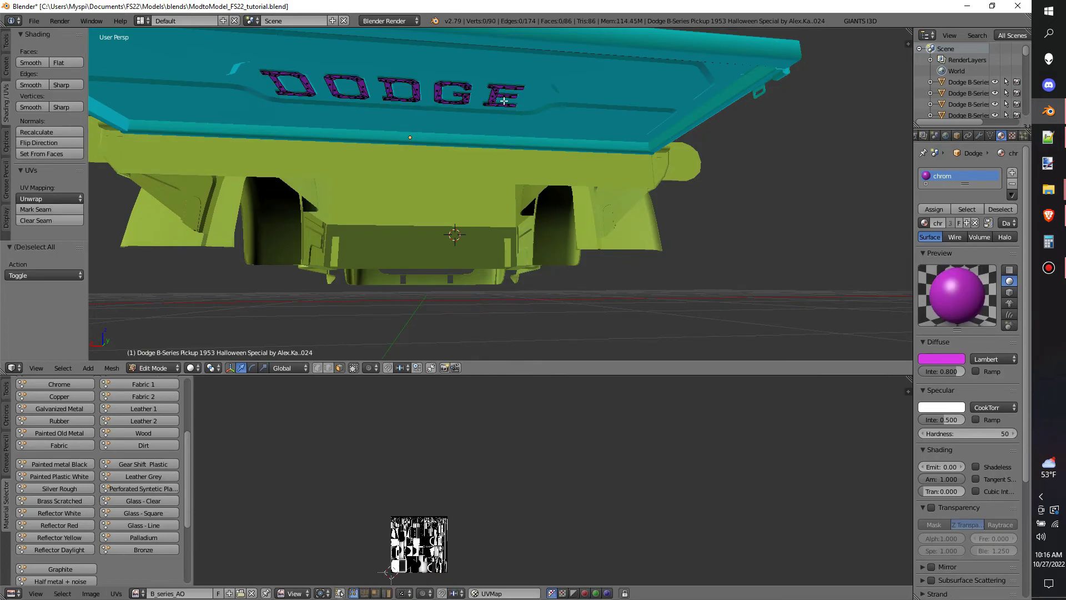
key(Tab)
shift+right_click(573, 94)
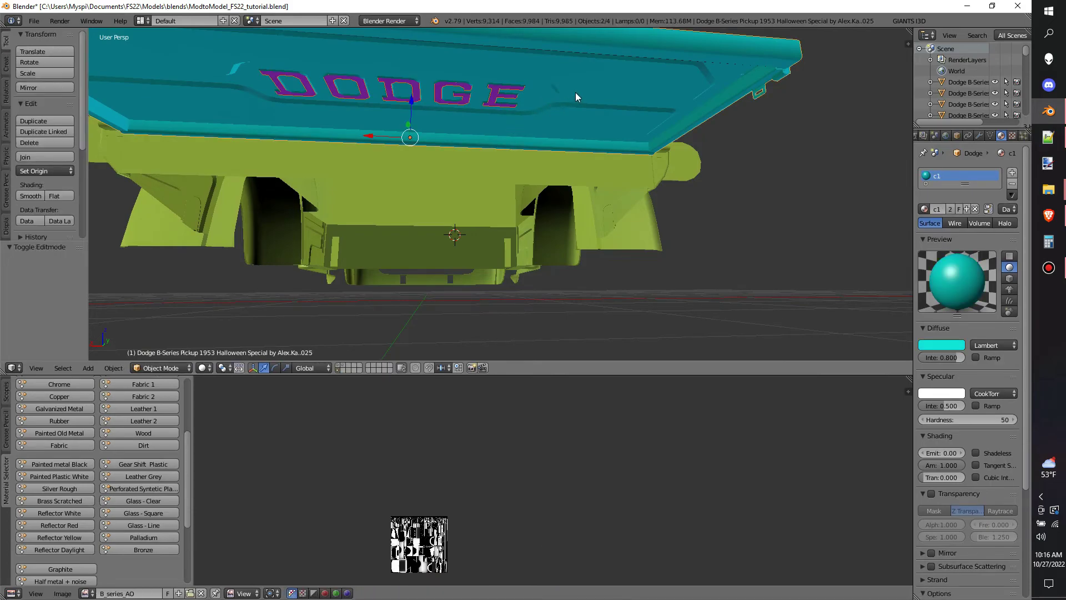
key(ctrl+j)
Replace the combined tailgate's materials with Body_beSeries
key(Tab)
key(a)
key(a)
key(Tab)
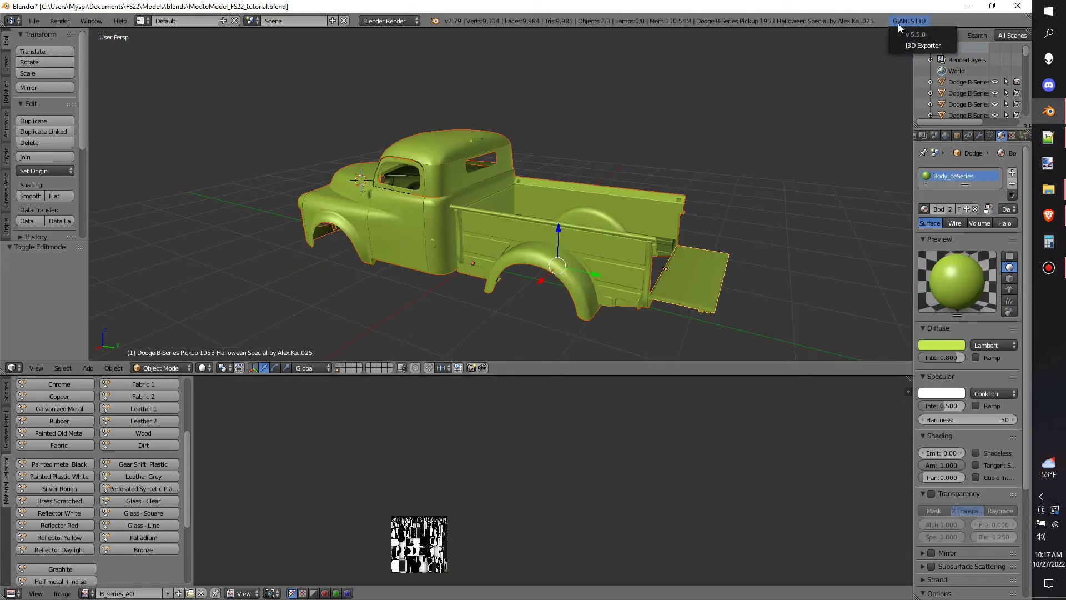
Open the object attributes of the GIANTS I3D Exporter for the selected body and tailgate
click(930, 46)
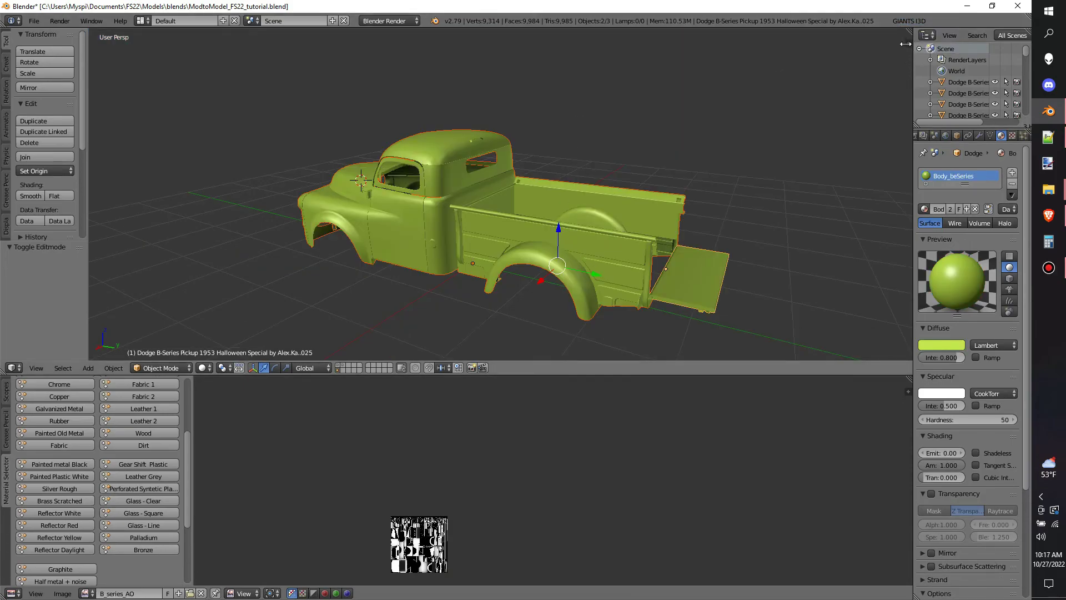
click(906, 44)
scroll(884, 155, down, 20)
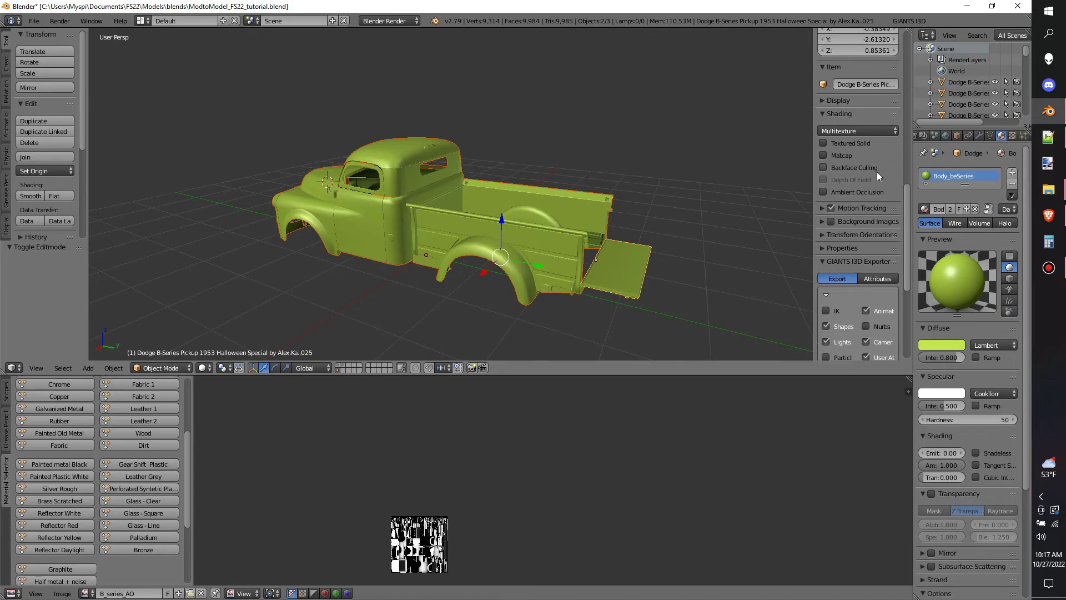
scroll(878, 170, down, 5)
click(877, 169)
Turn off Compound, set the clip distance to 300 with shadows enabled, and apply the attributes to the selected truck objects
scroll(861, 203, down, 2)
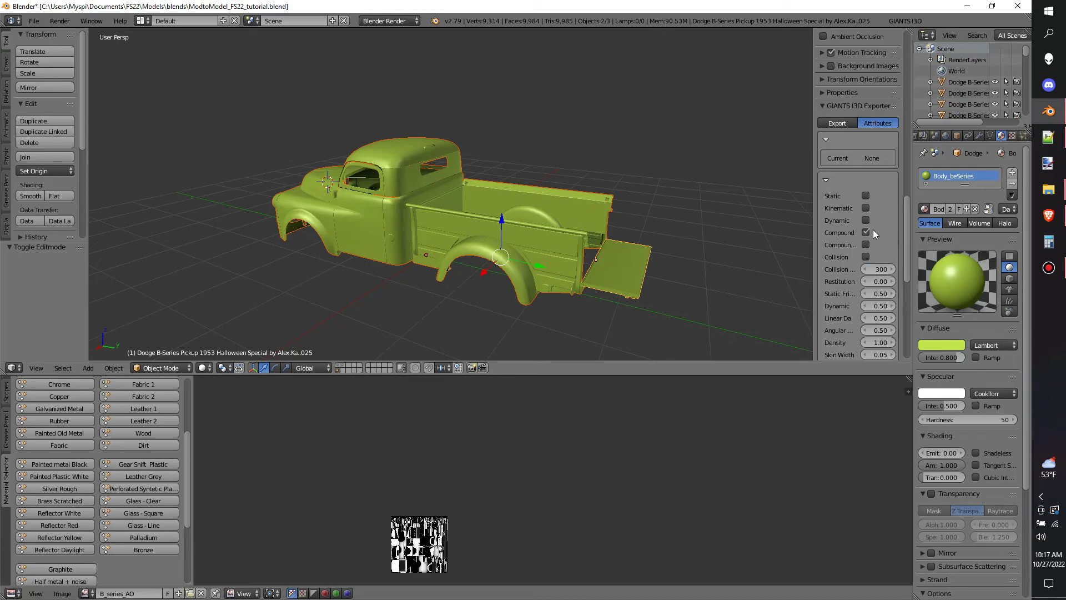
scroll(881, 239, down, 4)
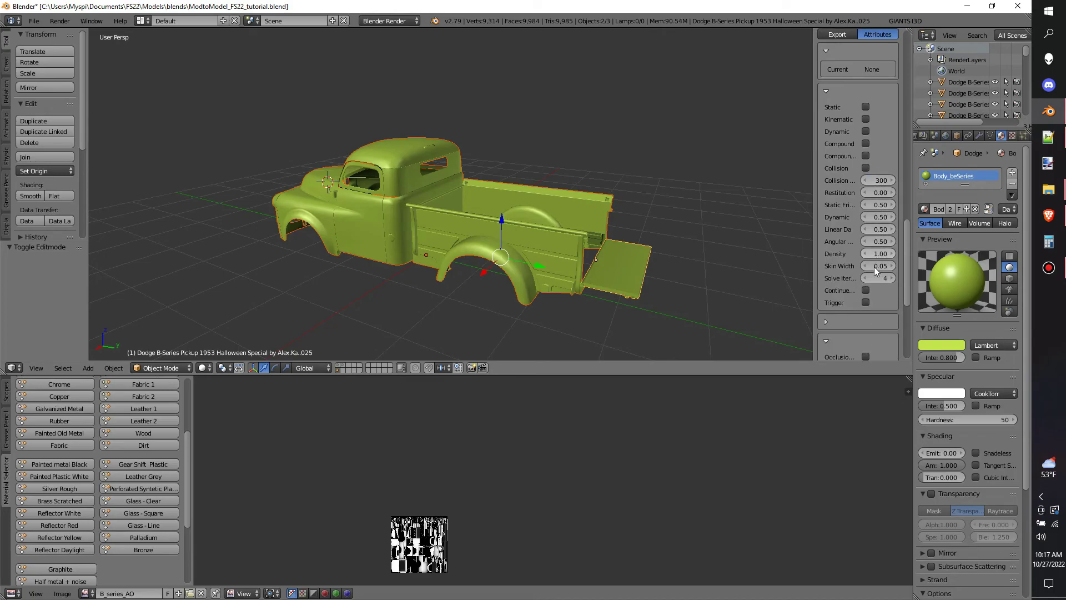
scroll(875, 300, down, 2)
drag(813, 308, 671, 311)
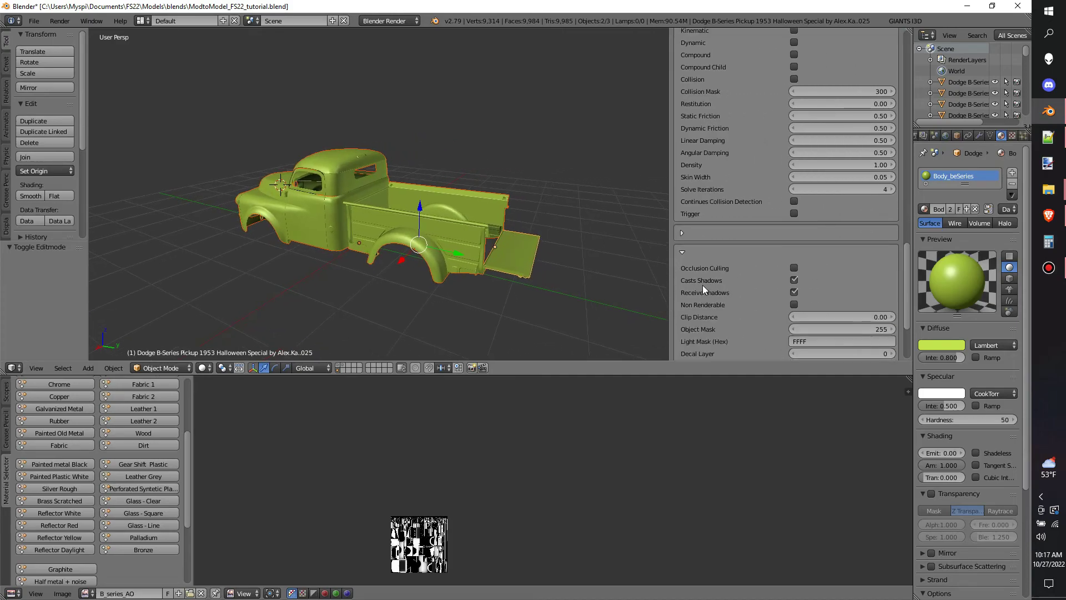
scroll(735, 294, down, 2)
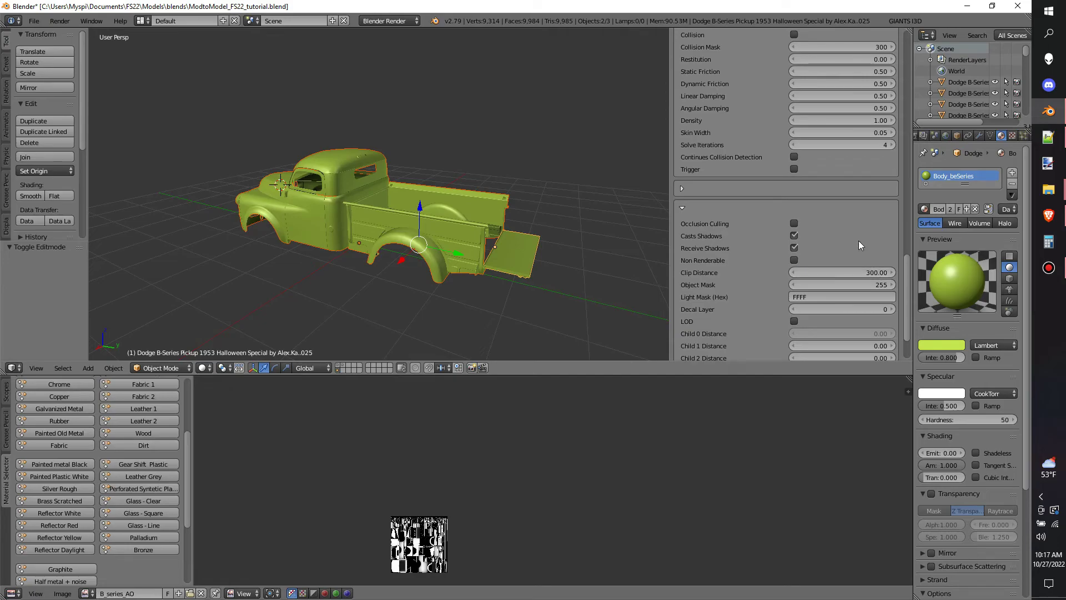
click(795, 247)
scroll(850, 249, down, 3)
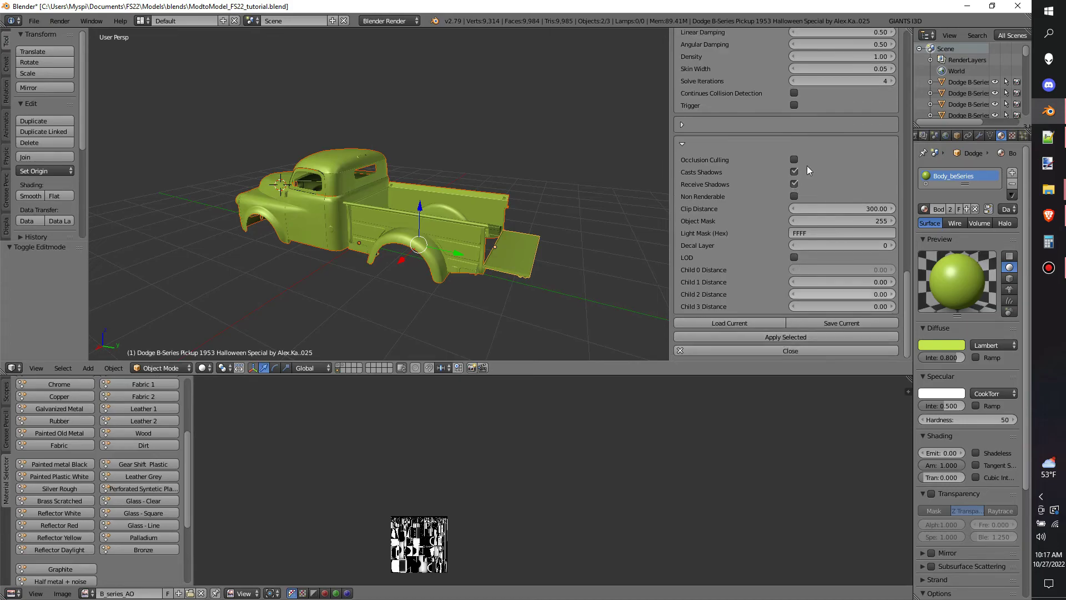
Export the selected truck objects as the GIANTS I3D file mytruck_export in the Ford_F1_Pickup_Truck_Hot_Rod_1950 folder
scroll(807, 168, up, 3)
scroll(800, 161, up, 8)
click(741, 205)
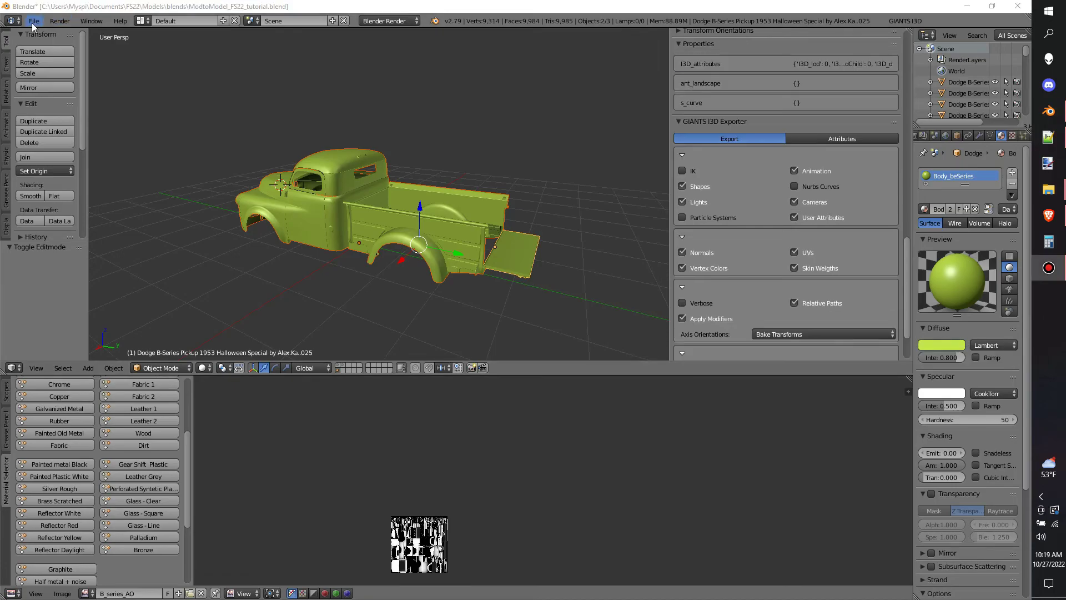
click(34, 21)
mouse_move(85, 244)
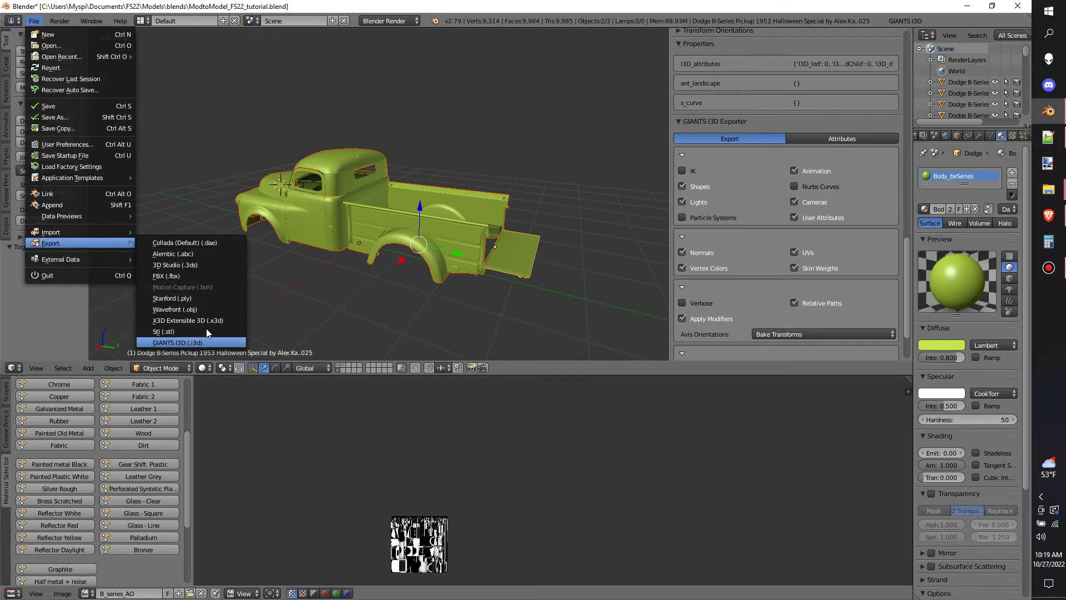
click(178, 342)
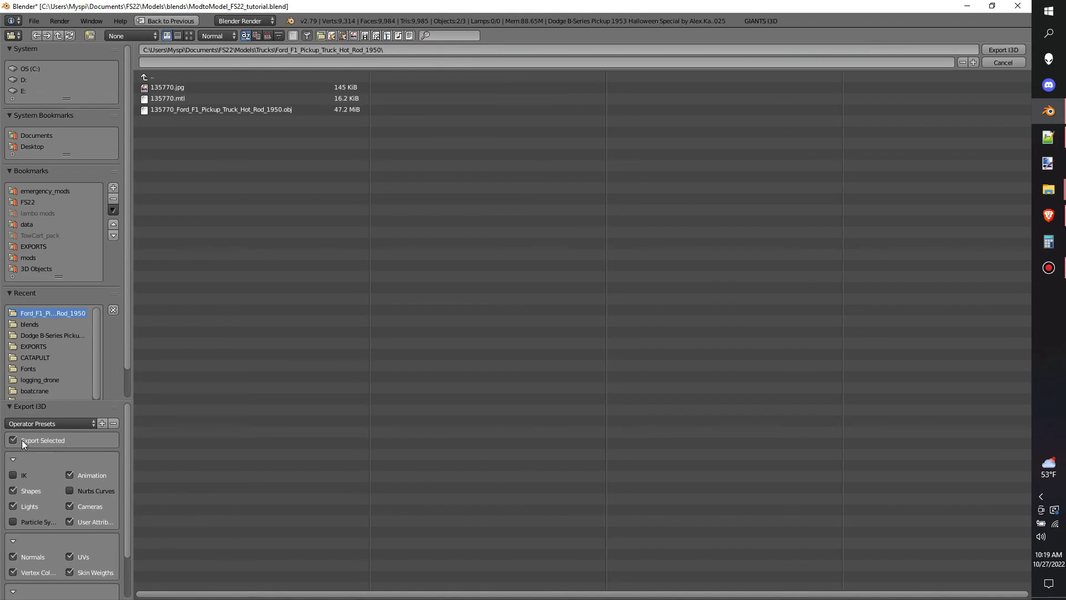
click(373, 62)
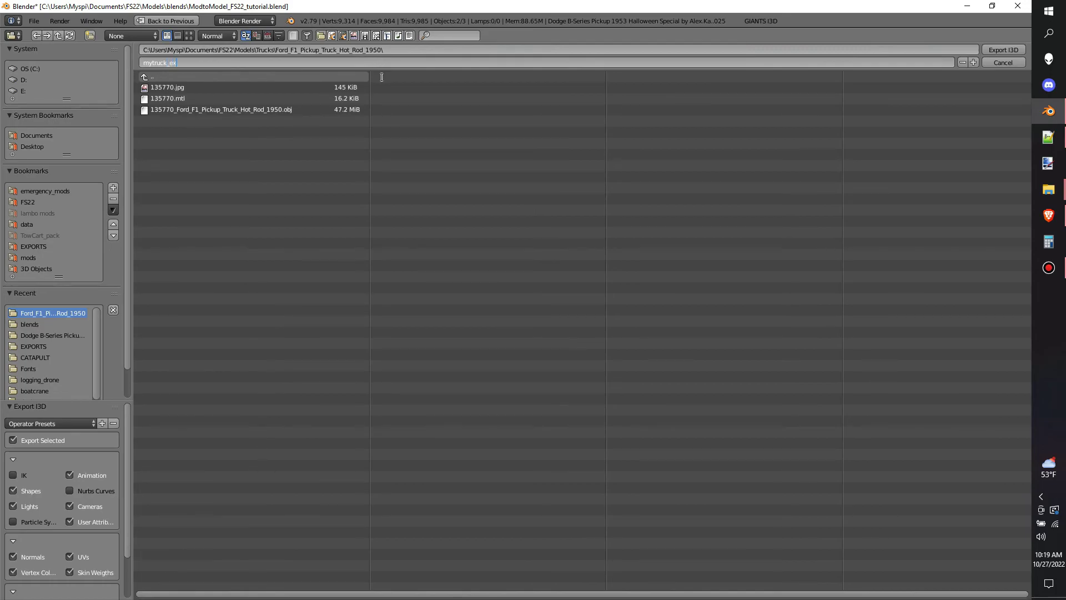
click(1001, 51)
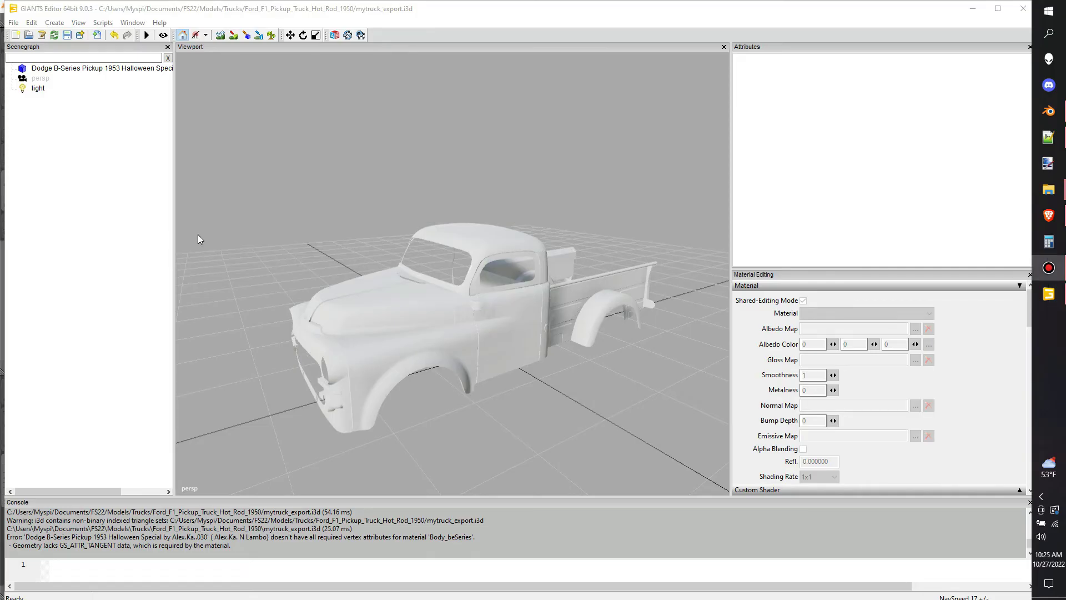
In GIANTS Editor, select the exported truck body and load a texture as the gloss map of Body_beSeries
middle_drag(357, 261, 389, 288)
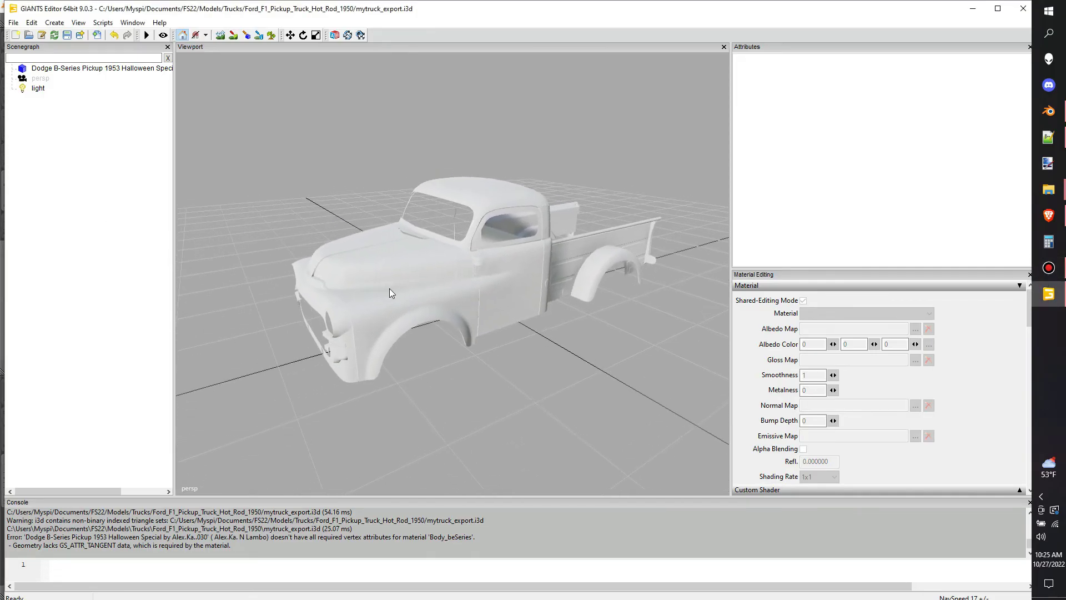
click(389, 288)
click(915, 362)
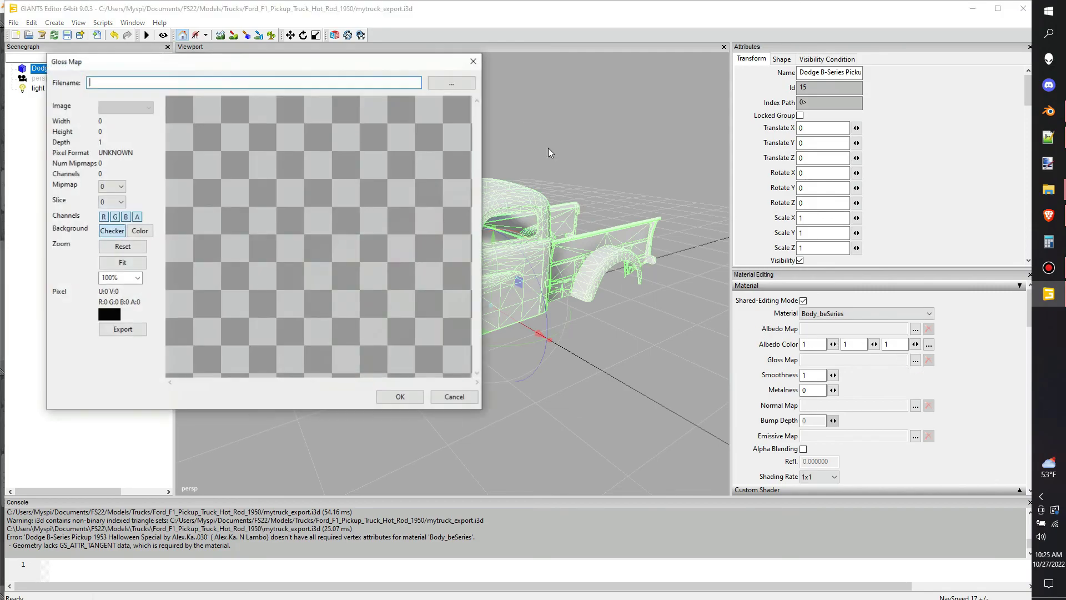
click(458, 82)
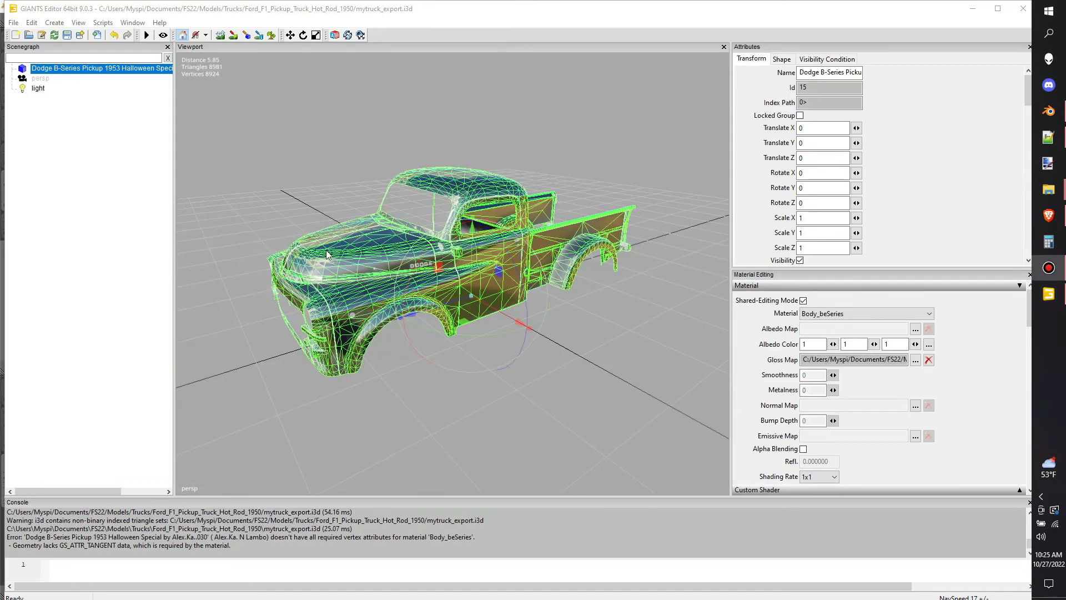
Examine the gloss-mapped truck body's surface shading and hood lettering from several distances and angles
alt+drag(326, 254, 352, 248)
click(592, 109)
mouse_move(592, 109)
alt+mouse_down()
mouse_move(557, 141)
mouse_move(655, 129)
mouse_move(555, 132)
mouse_move(660, 111)
mouse_move(611, 118)
alt+mouse_up()
scroll(553, 131, up, 4)
scroll(553, 131, up, 3)
scroll(553, 131, down, 4)
scroll(589, 132, down, 3)
scroll(555, 133, up, 4)
scroll(611, 118, up, 3)
middle_drag(611, 118, 563, 128)
scroll(562, 128, down, 3)
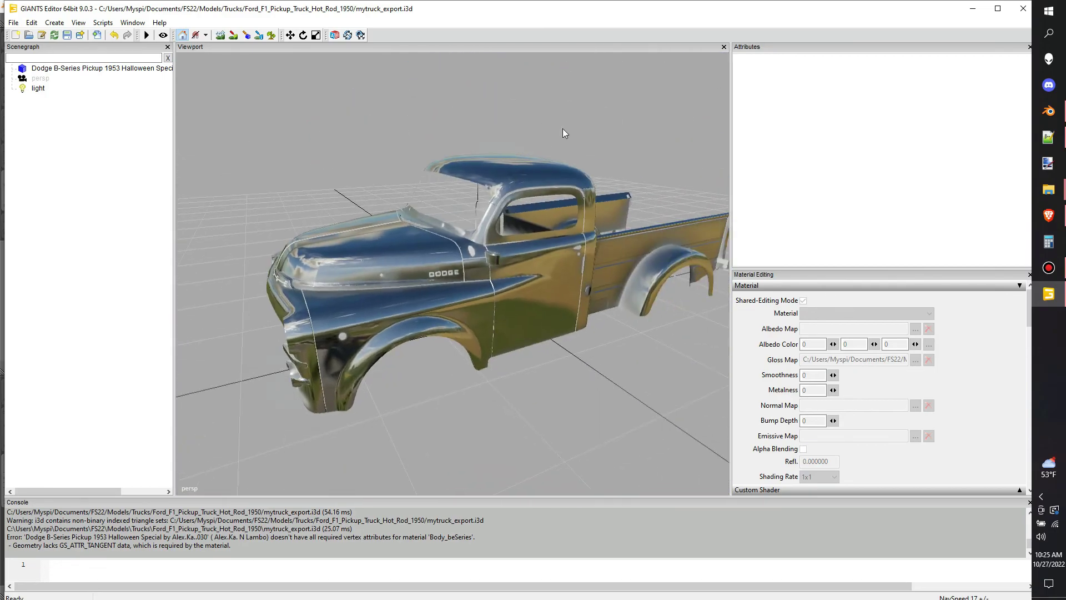
scroll(563, 128, up, 4)
Select the truck body and load default_normal.dds from the Farming Simulator 22 data/shared folder as its normal map
click(574, 315)
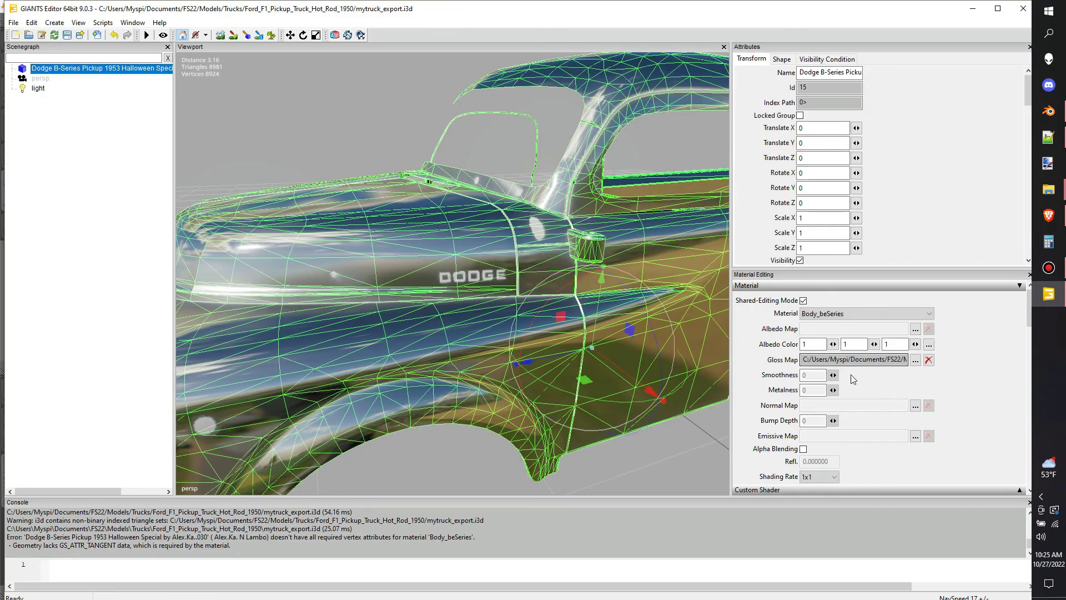
click(915, 406)
click(439, 82)
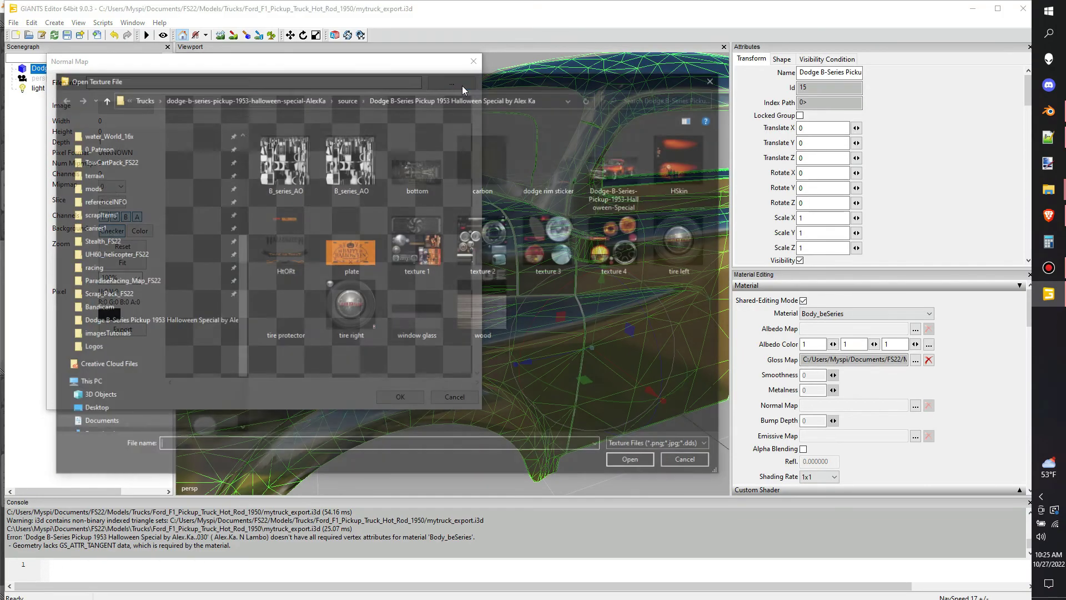
scroll(114, 214, up, 4)
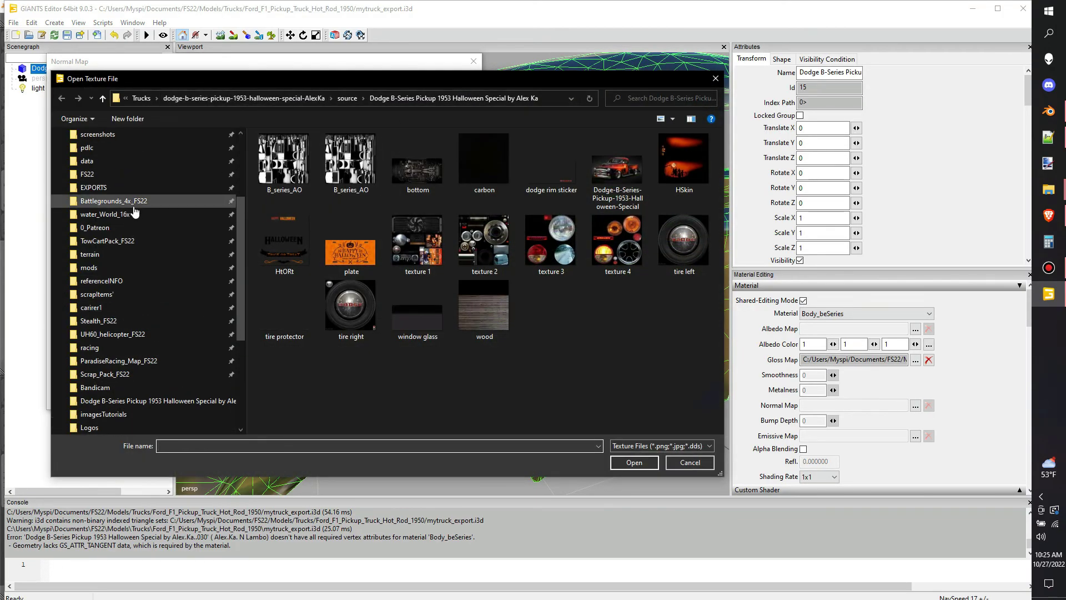
click(86, 189)
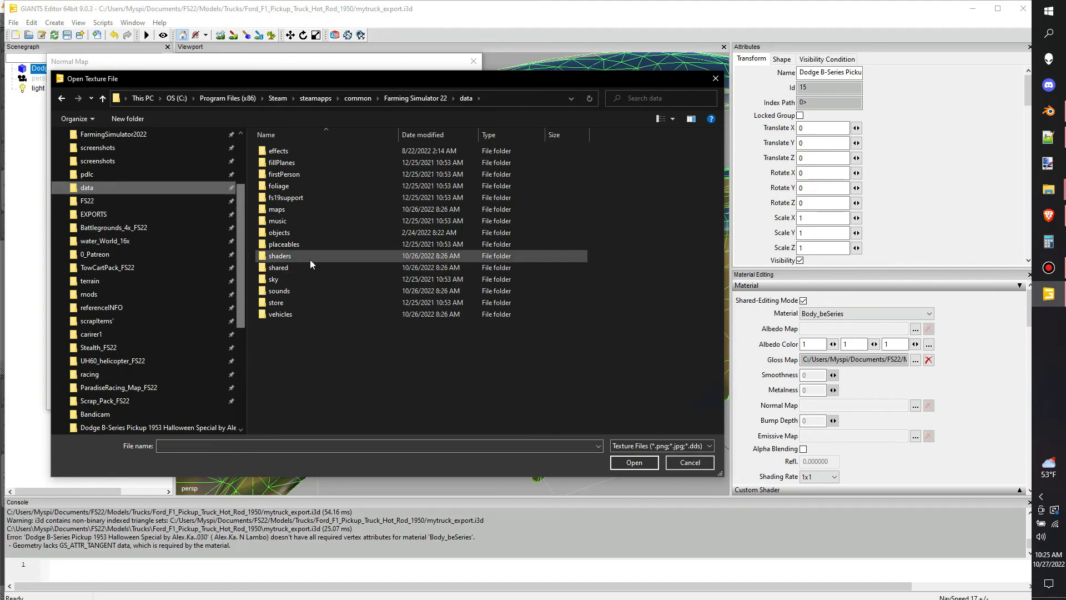
double_click(293, 268)
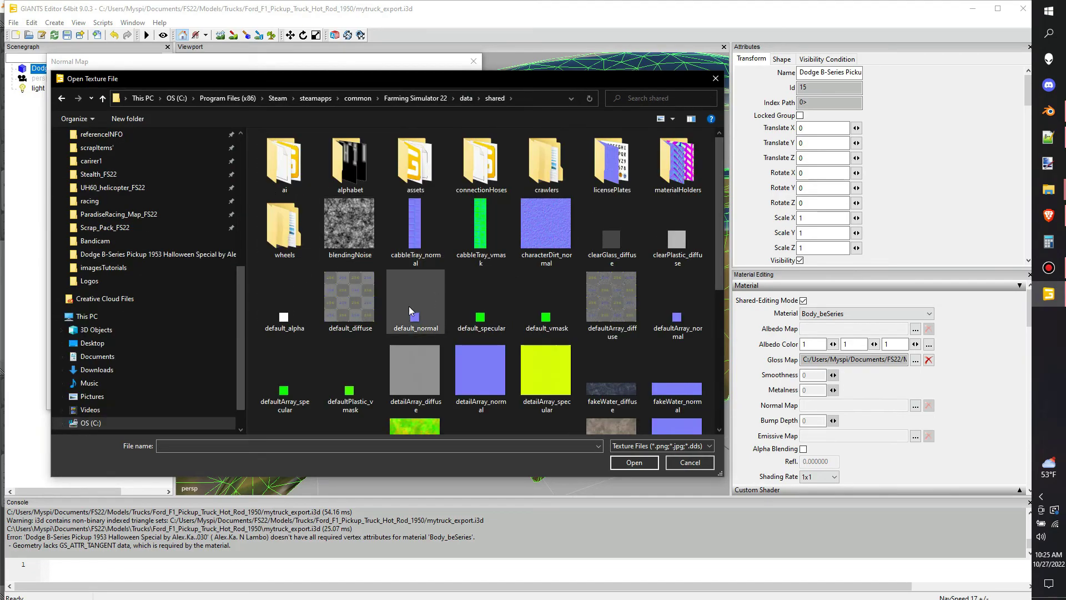
double_click(411, 311)
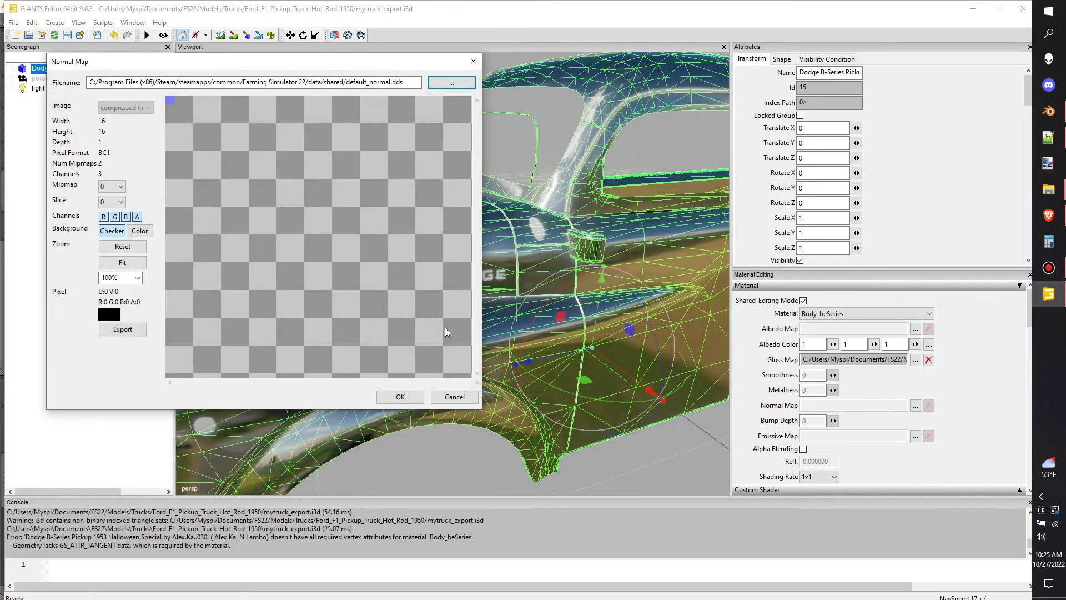
click(401, 397)
click(646, 309)
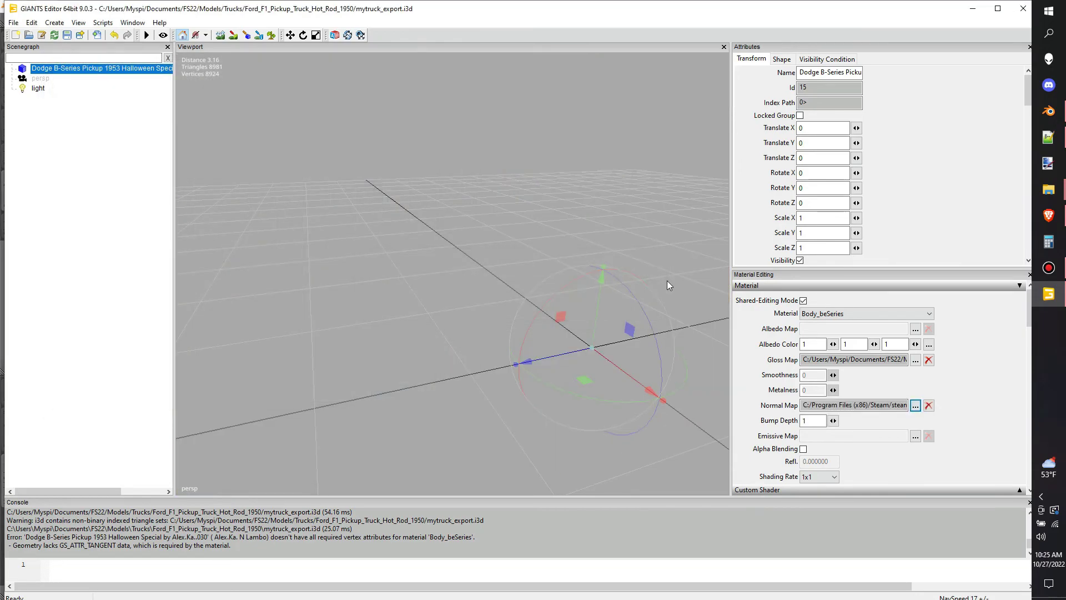
Enable Tangents on the truck body's shape, and deselect the body
click(782, 59)
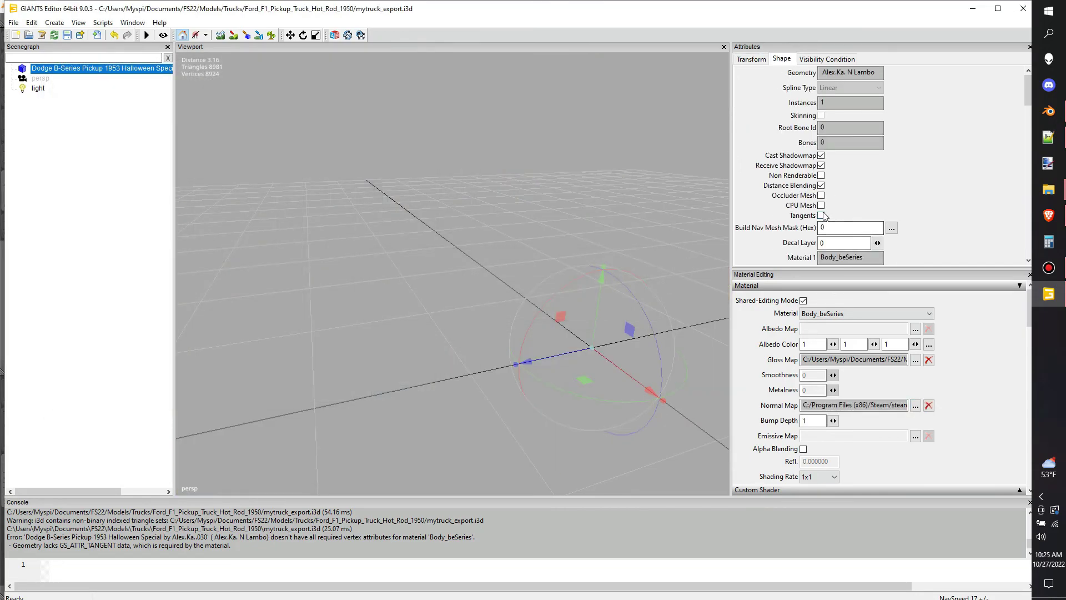
click(821, 215)
scroll(617, 168, down, 5)
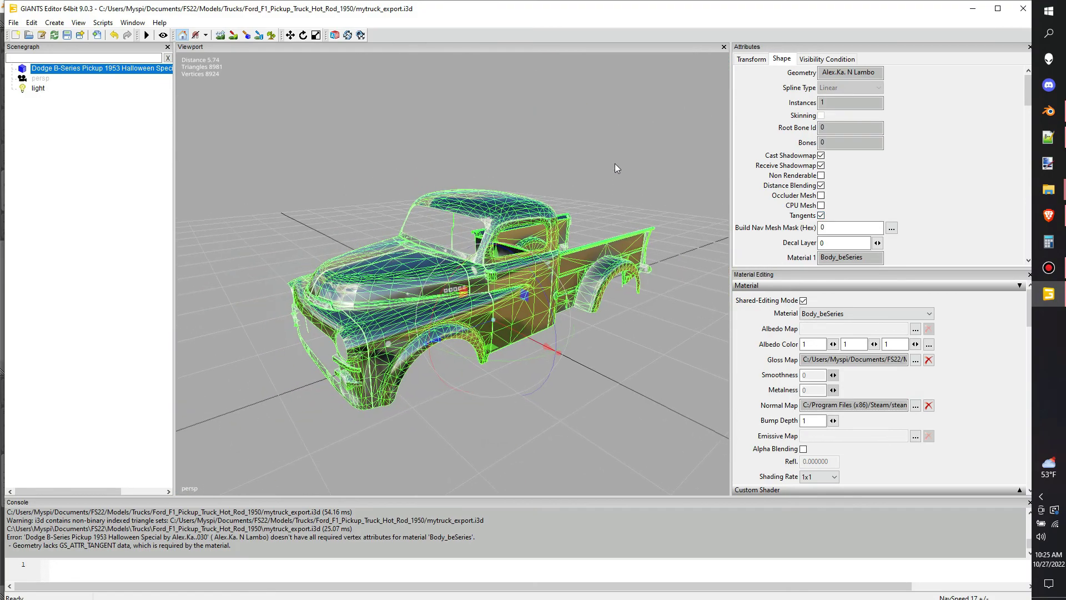
click(616, 168)
Reselect the truck body and load the vehicle shader from the game's data/shaders folder as the custom shader of Body_beSeries
scroll(956, 423, down, 3)
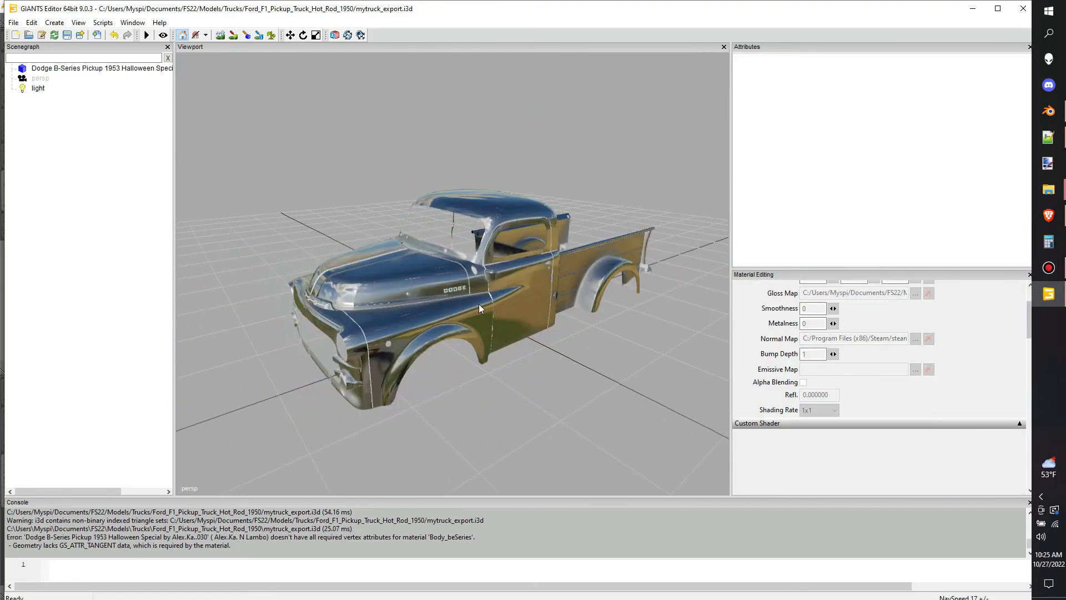
click(481, 309)
click(1019, 424)
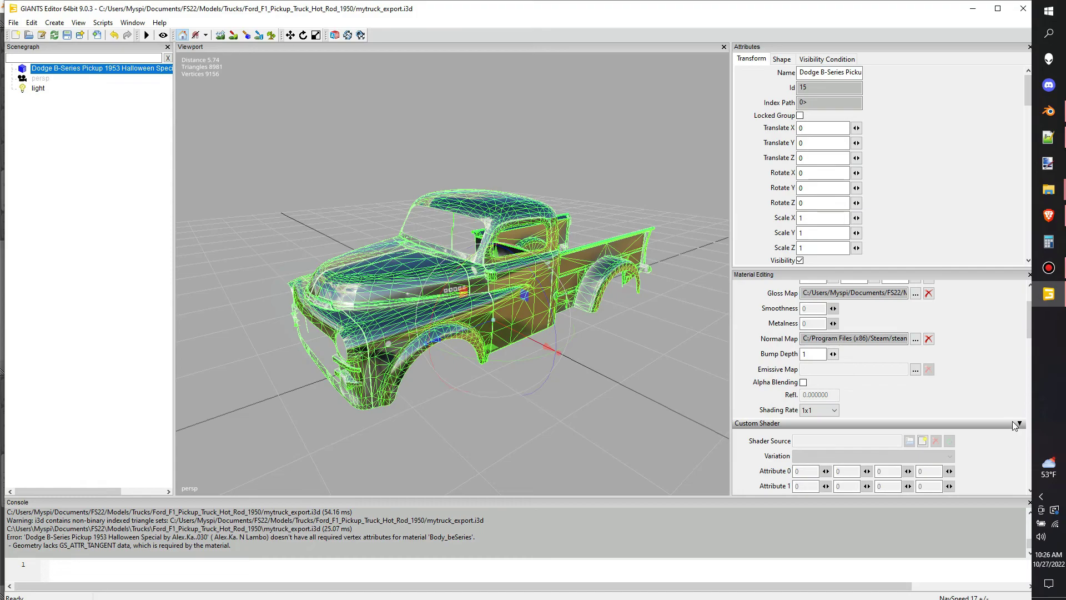
click(923, 441)
scroll(289, 339, down, 4)
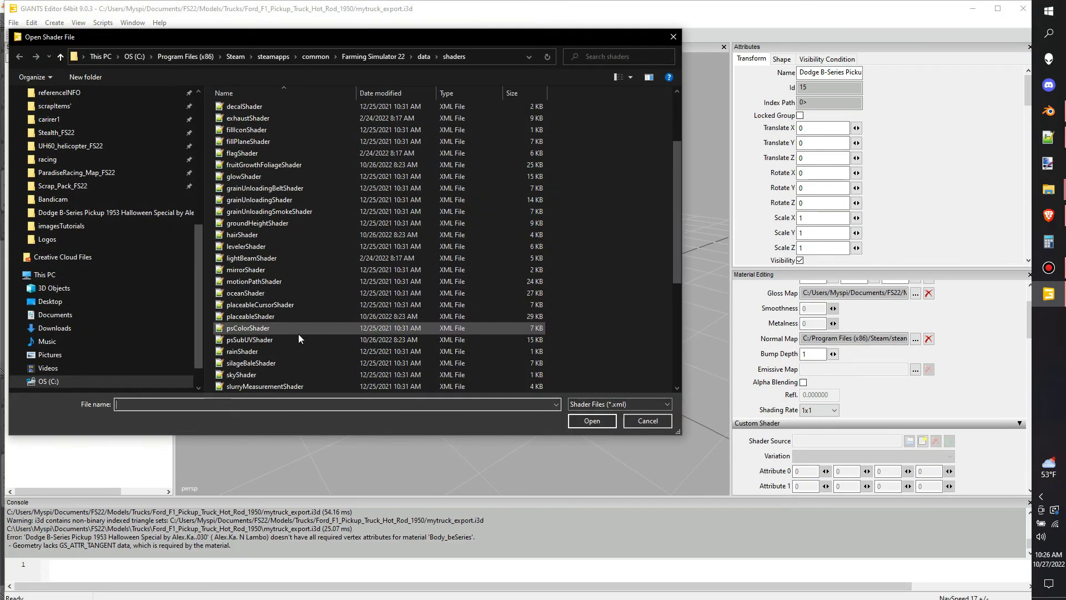
scroll(256, 366, down, 5)
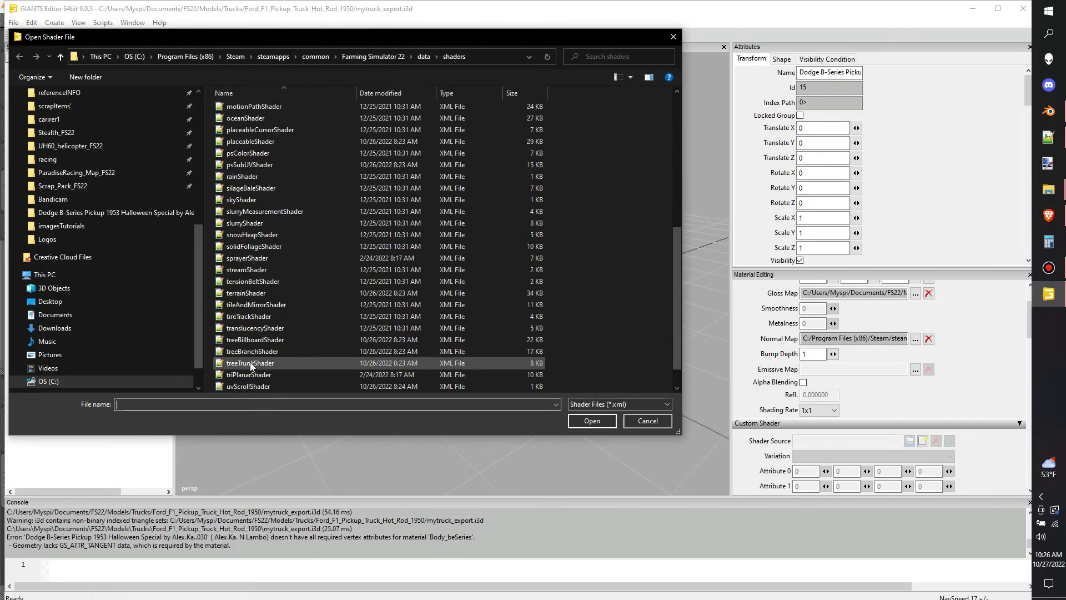
double_click(255, 374)
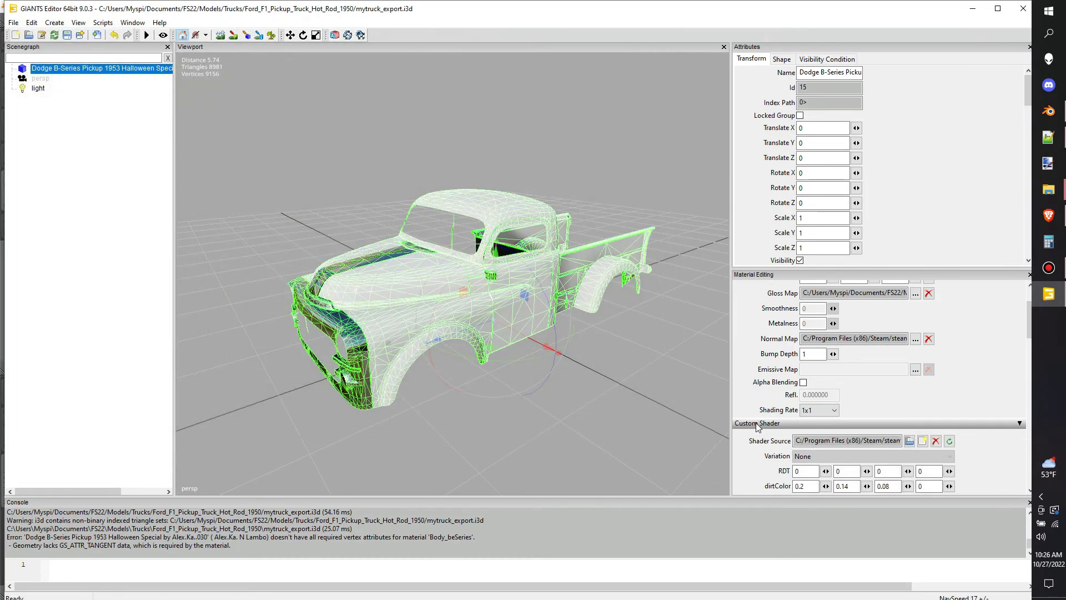
Set the custom shader variation of Body_beSeries to colorMask
click(822, 457)
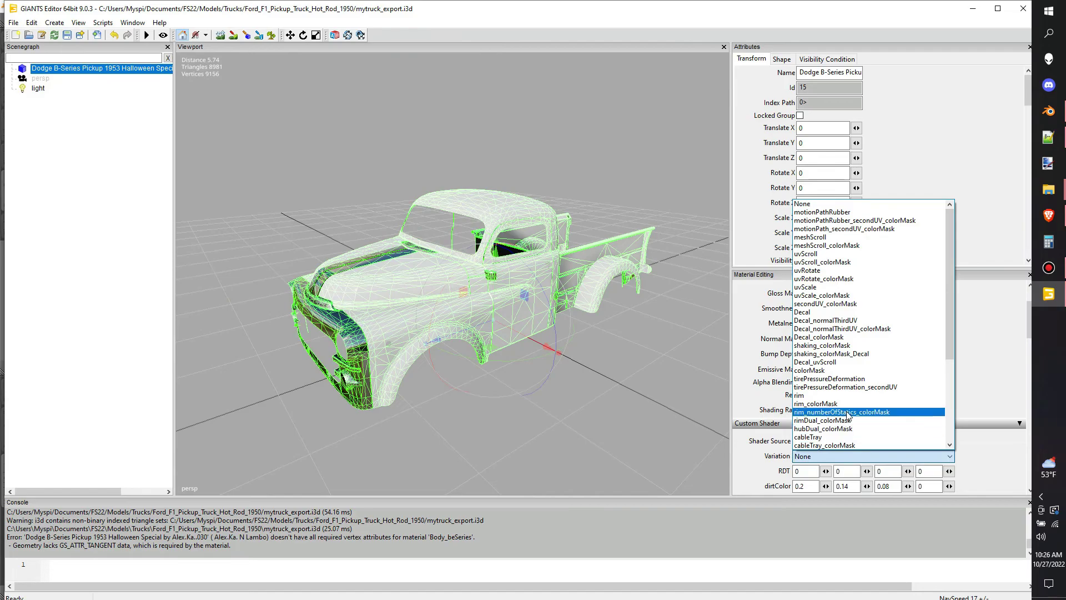
scroll(819, 393, down, 4)
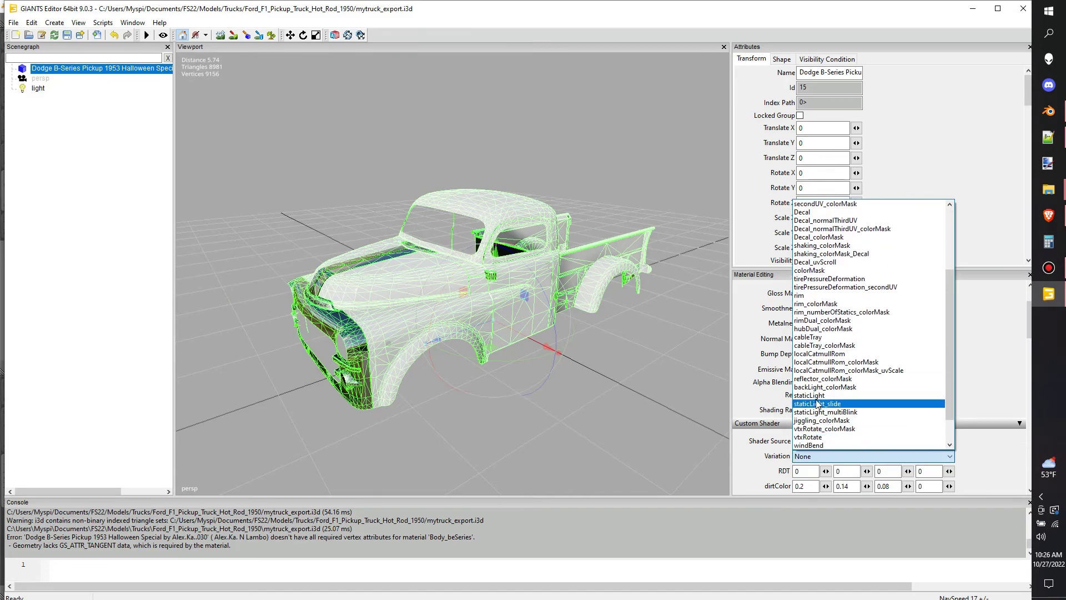
scroll(824, 386, down, 1)
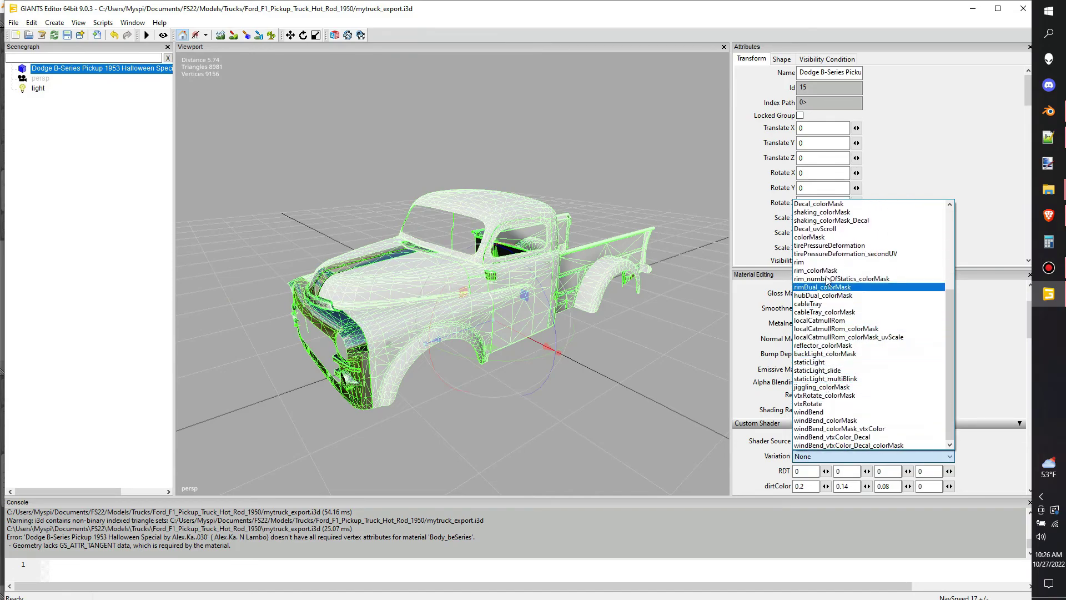
click(817, 237)
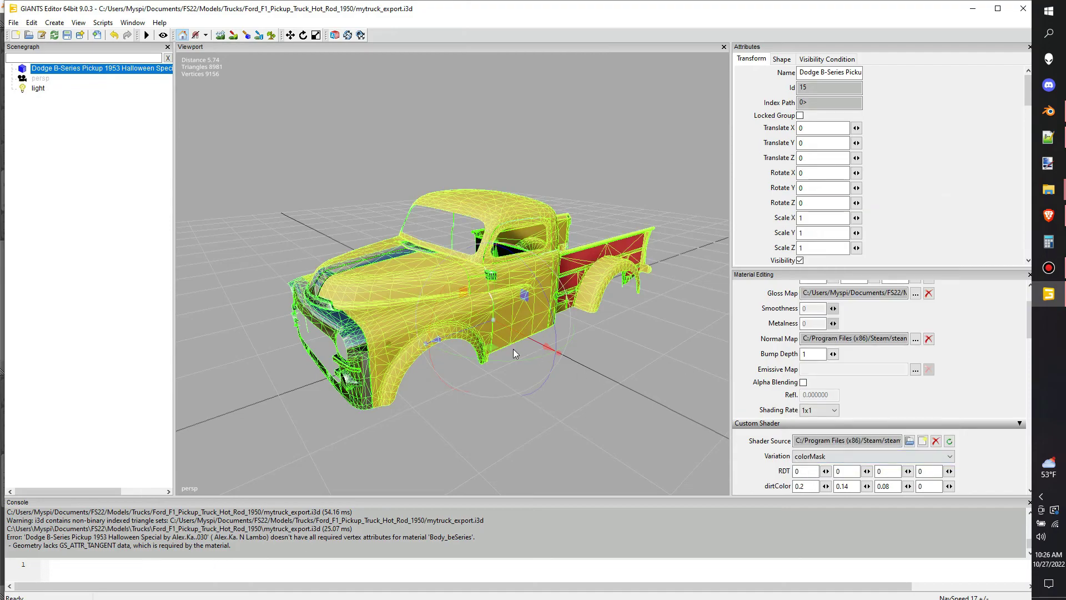
Examine the color-masked truck body around the grille, cab, door seams and pickup bed from several distances and angles
alt+middle_drag(567, 370, 615, 206)
click(615, 205)
alt+drag(614, 205, 635, 240)
scroll(653, 233, up, 10)
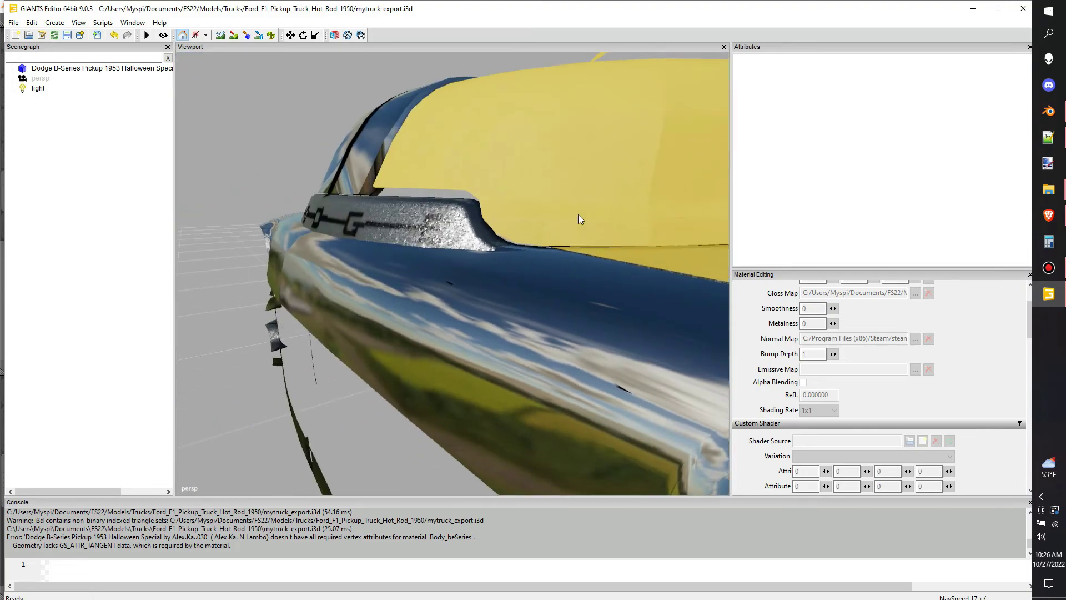
scroll(578, 219, down, 10)
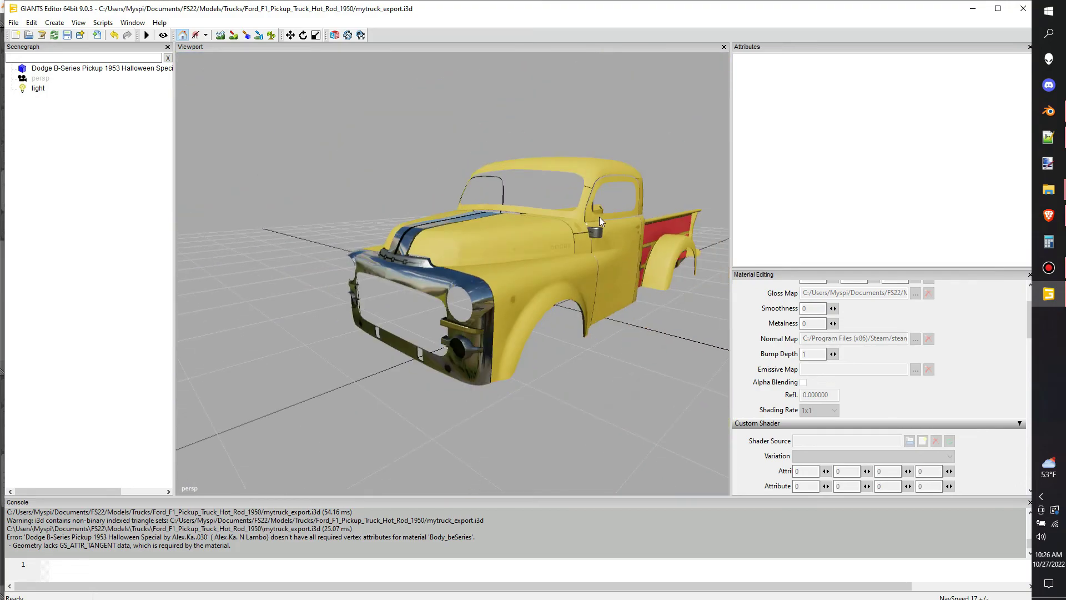
scroll(647, 206, up, 6)
scroll(486, 221, down, 4)
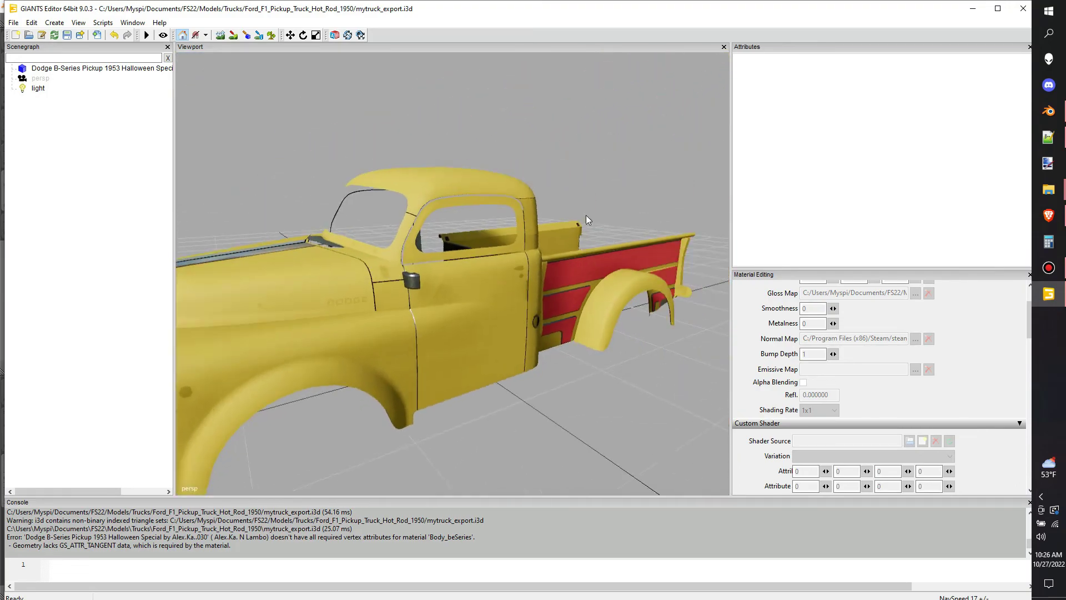
scroll(586, 217, up, 4)
scroll(531, 215, down, 5)
scroll(502, 220, up, 7)
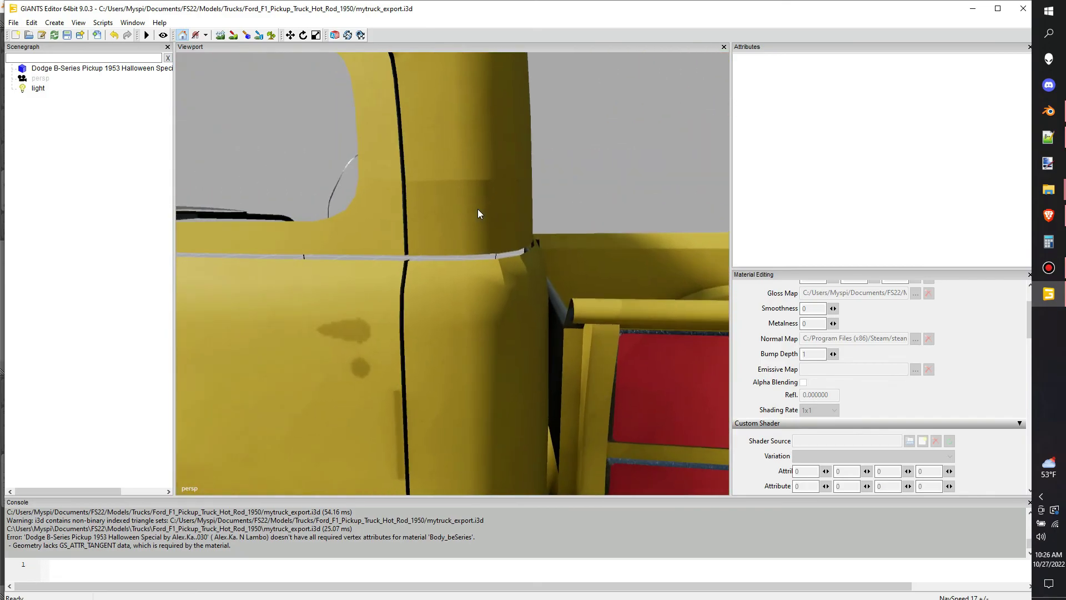
scroll(445, 206, down, 5)
scroll(478, 225, up, 6)
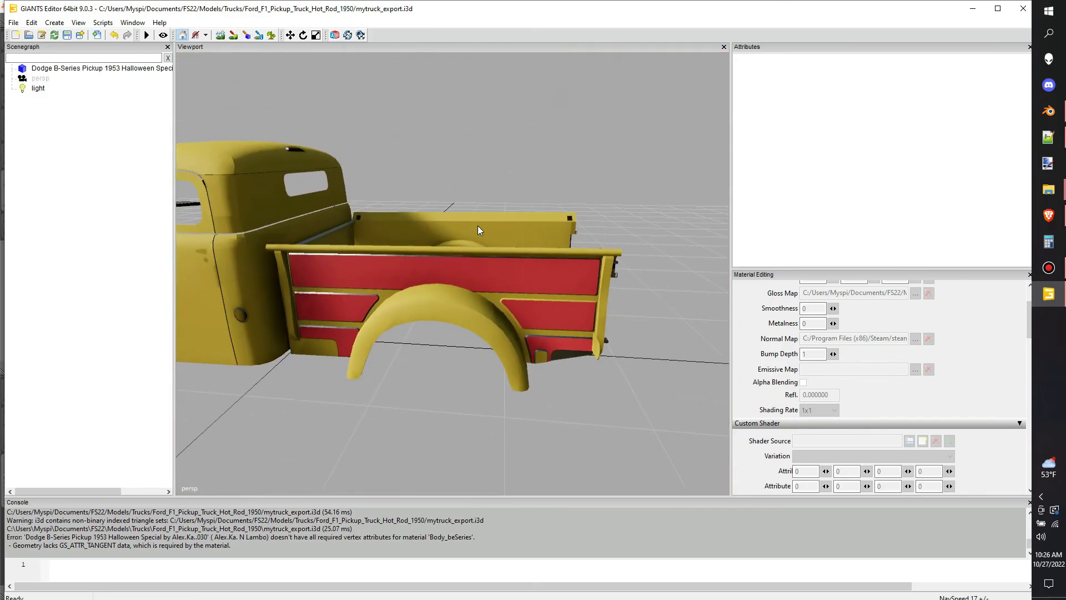
middle_drag(475, 223, 418, 237)
Select the truck body and review its custom shader's colorMat0 and colorMat1 values
click(562, 288)
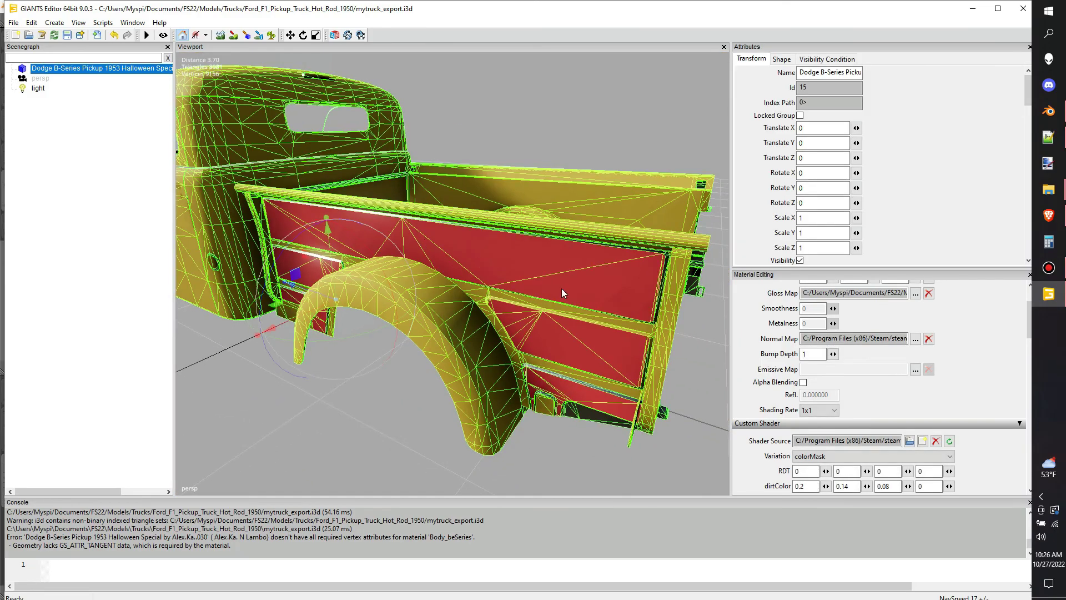
scroll(850, 441, down, 4)
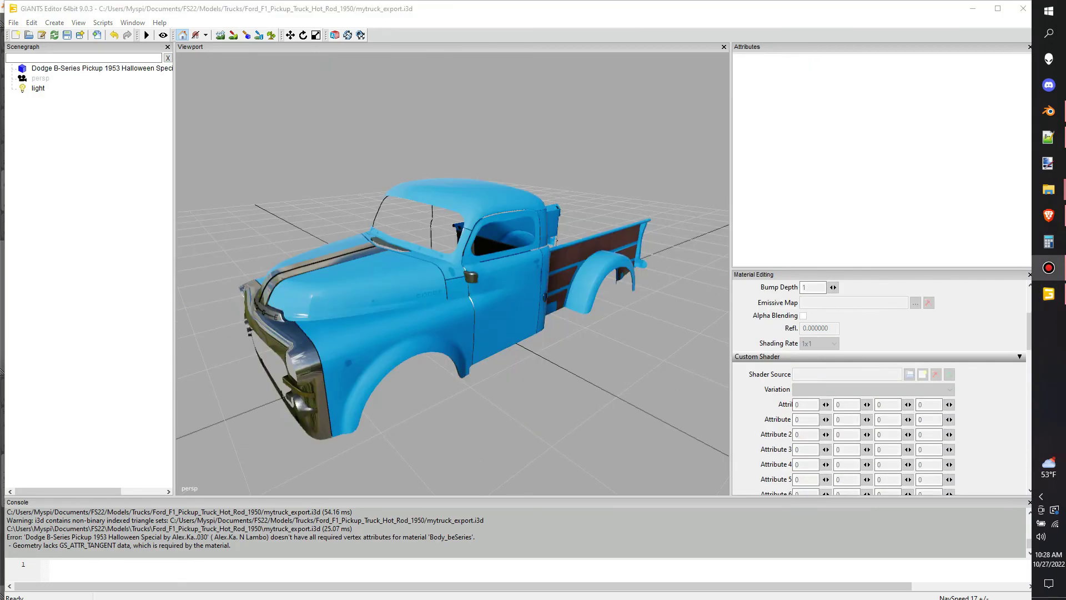
click(453, 326)
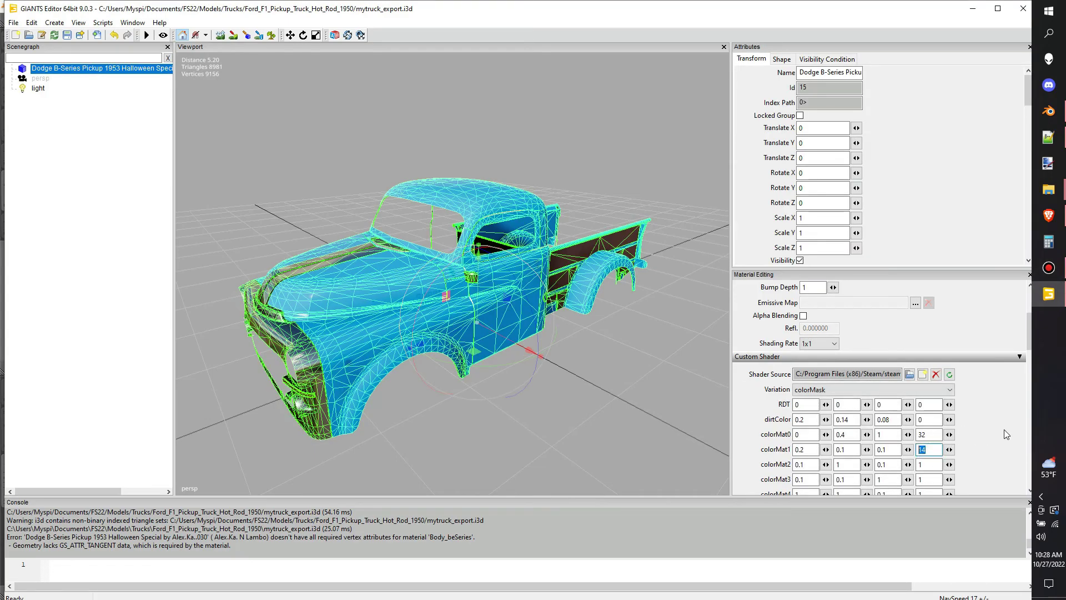
Deselect the truck and examine the wooden bed panels, painted body and chrome front surround from several distances and angles
click(634, 314)
scroll(640, 311, up, 10)
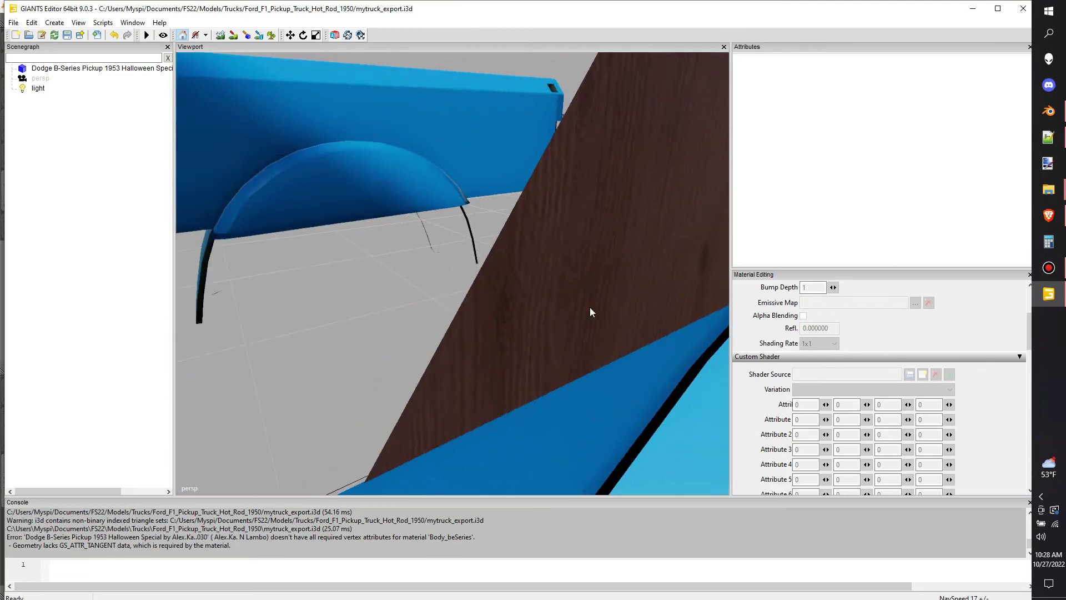
scroll(591, 307, down, 3)
mouse_move(590, 308)
alt+mouse_down()
mouse_move(530, 299)
mouse_move(619, 290)
mouse_move(426, 296)
mouse_move(336, 275)
mouse_move(445, 281)
mouse_move(275, 295)
mouse_move(358, 294)
mouse_move(303, 278)
mouse_move(349, 273)
mouse_move(626, 285)
mouse_move(514, 332)
mouse_move(475, 334)
mouse_move(595, 344)
mouse_move(618, 381)
mouse_move(619, 298)
mouse_move(581, 323)
alt+mouse_up()
scroll(529, 299, down, 3)
scroll(619, 290, up, 3)
scroll(426, 296, down, 5)
scroll(446, 281, up, 5)
scroll(275, 296, down, 5)
scroll(304, 278, up, 5)
scroll(625, 285, down, 5)
scroll(513, 332, up, 5)
scroll(474, 335, up, 5)
scroll(576, 341, down, 5)
scroll(618, 381, up, 5)
scroll(611, 325, down, 5)
scroll(615, 319, up, 5)
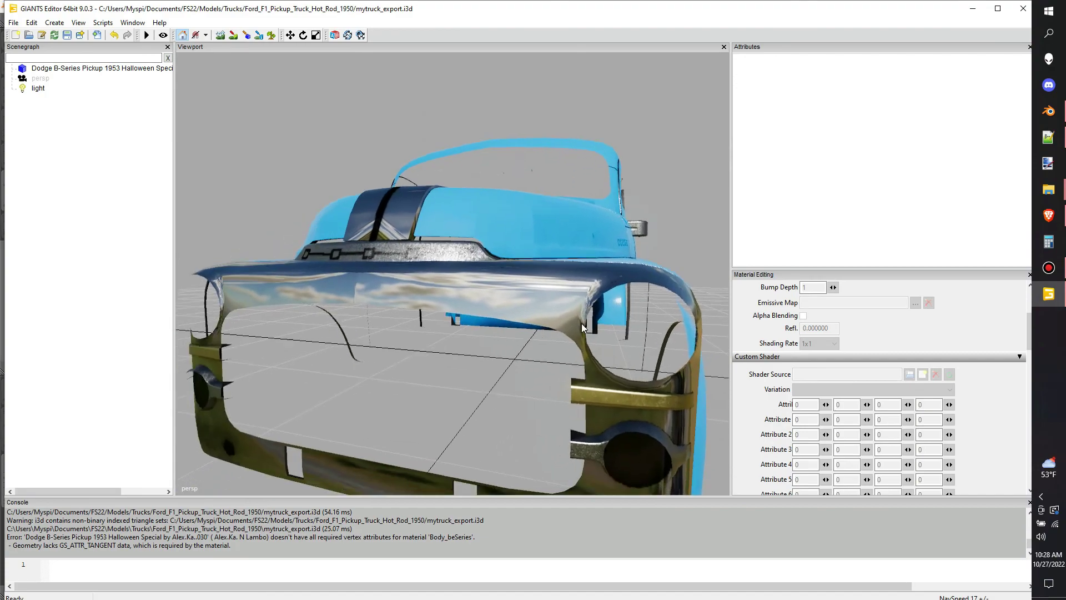
scroll(572, 333, down, 5)
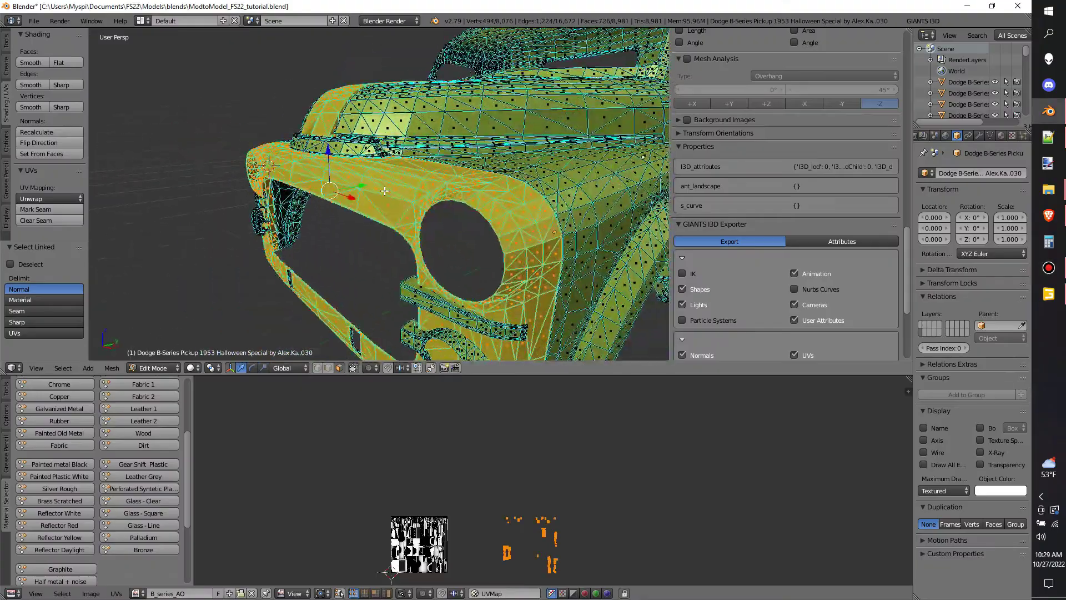
In Blender, select all UVs of the selected grille surround, move them one grid cell left and one up, and save the blend file
scroll(385, 191, up, 3)
scroll(553, 532, down, 1)
scroll(366, 267, down, 5)
middle_drag(356, 150, 398, 210)
scroll(468, 196, up, 5)
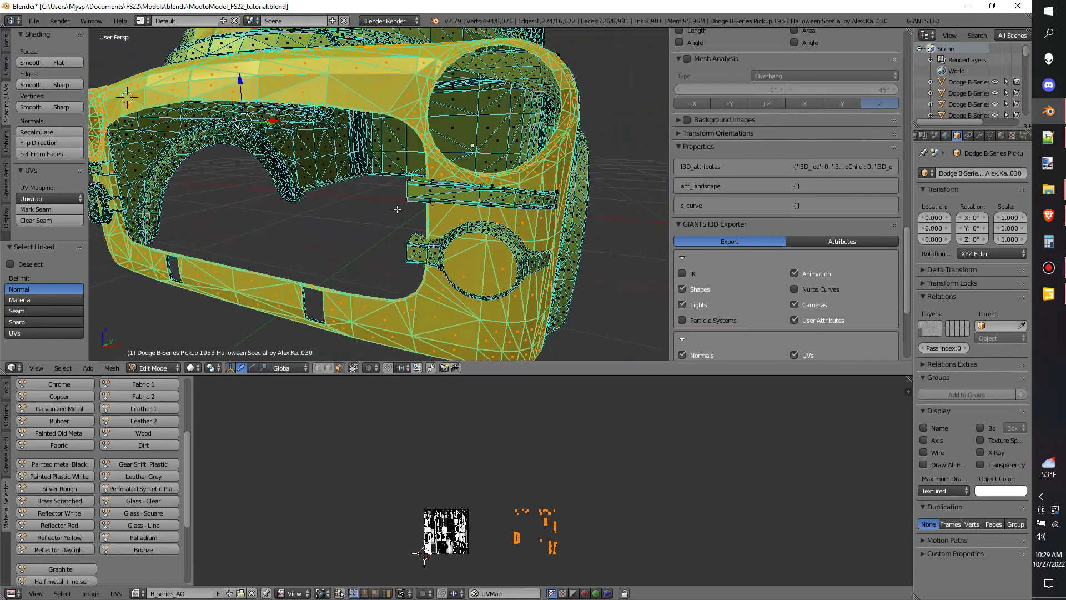
key(a)
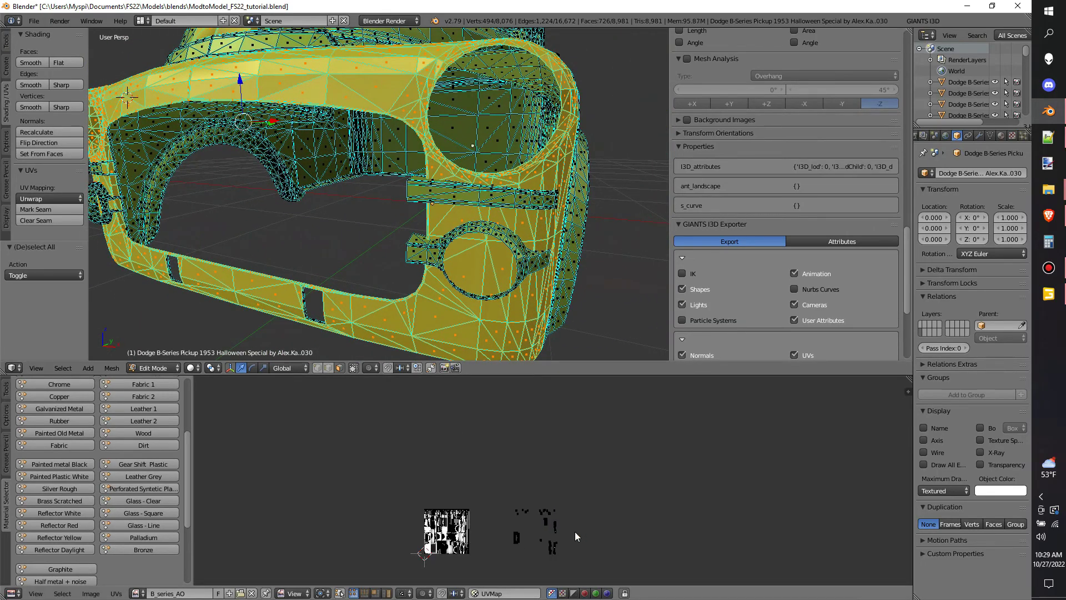
scroll(177, 531, down, 5)
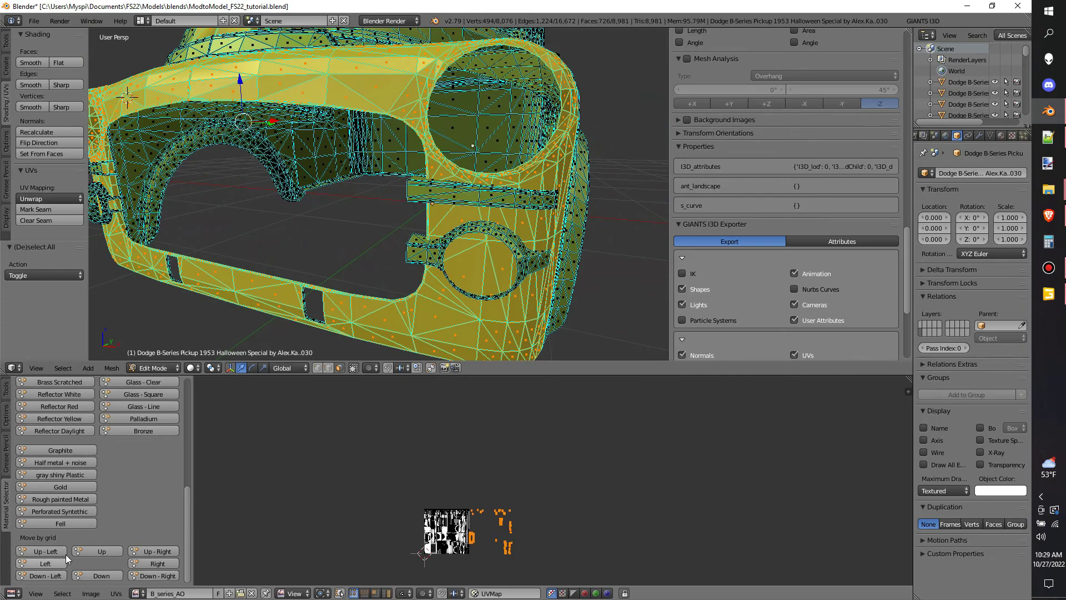
scroll(162, 474, up, 9)
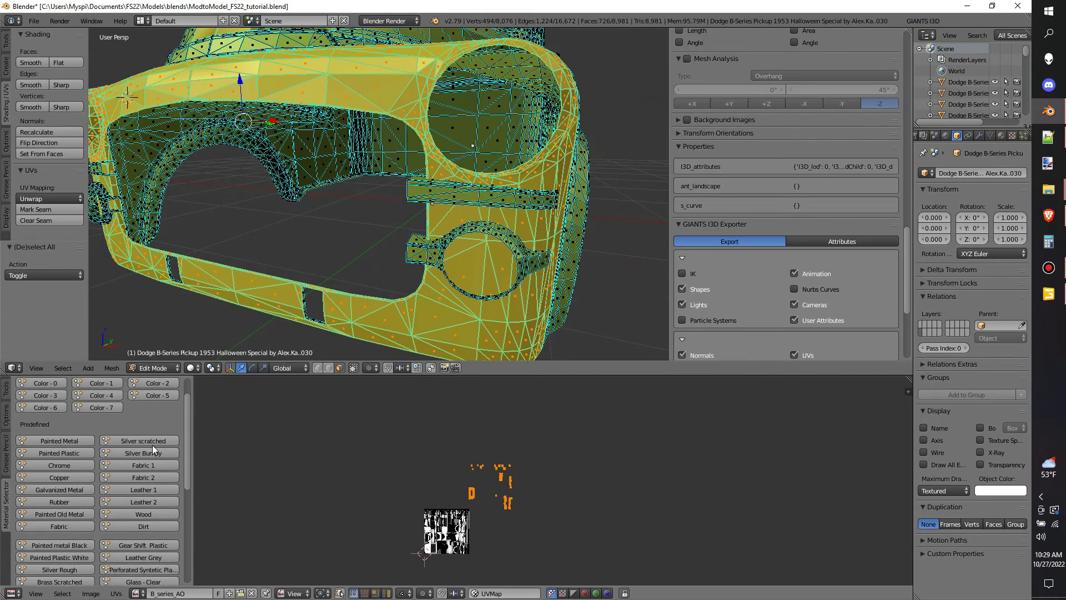
click(33, 21)
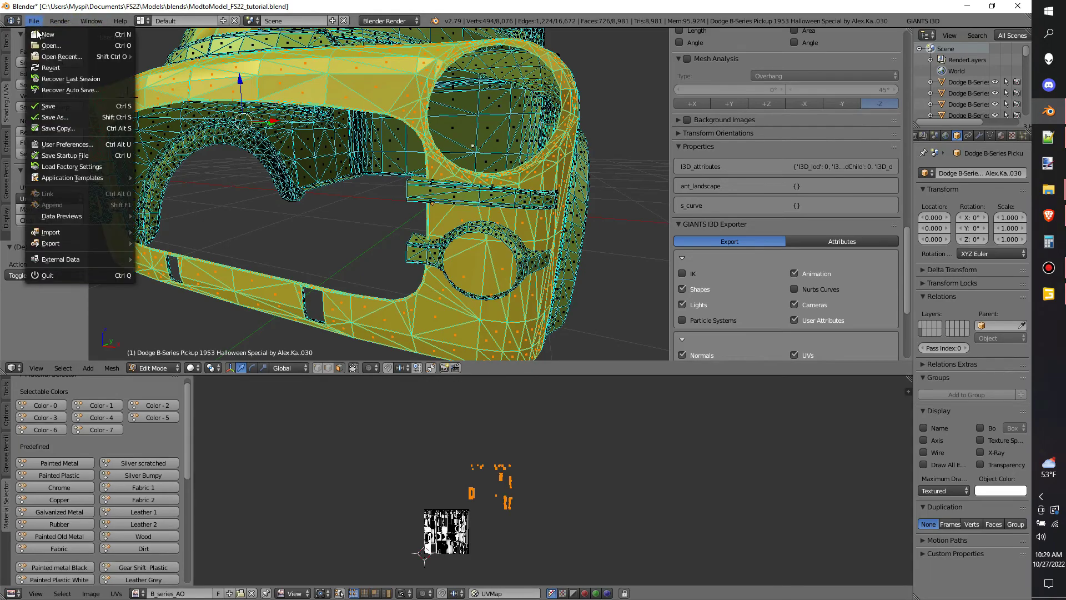
click(44, 109)
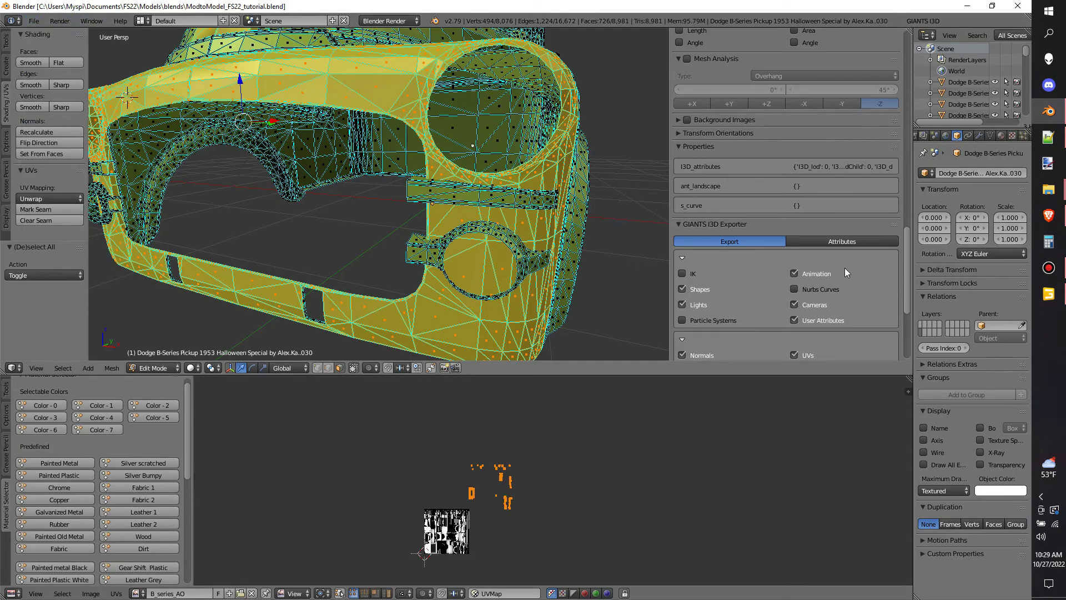
Leave the truck body's mesh editing and bring up the GIANTS I3D export settings and file location
scroll(798, 266, down, 8)
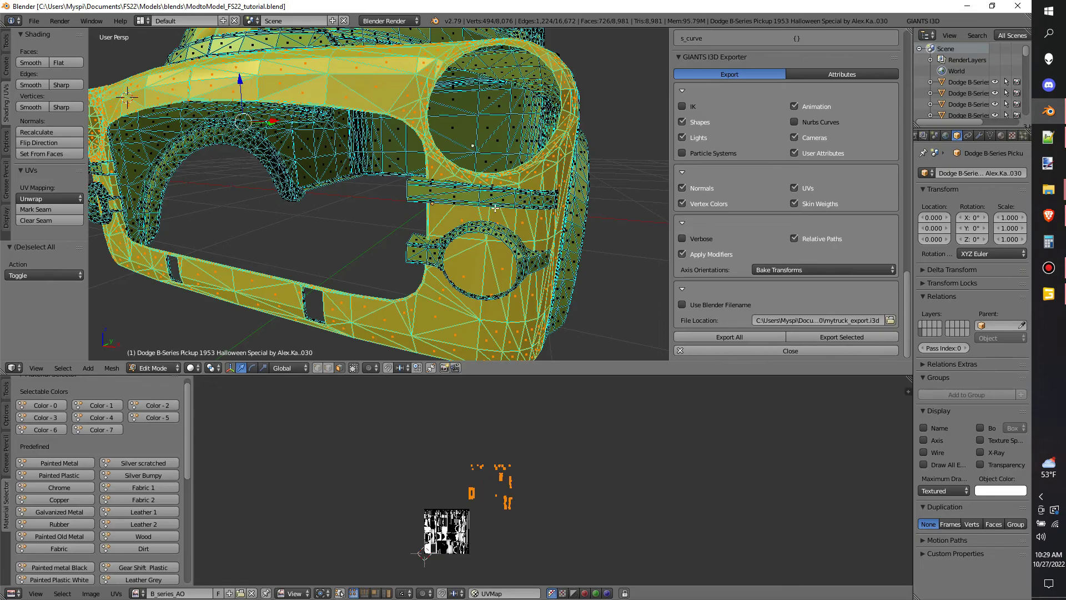
key(Tab)
scroll(775, 236, down, 5)
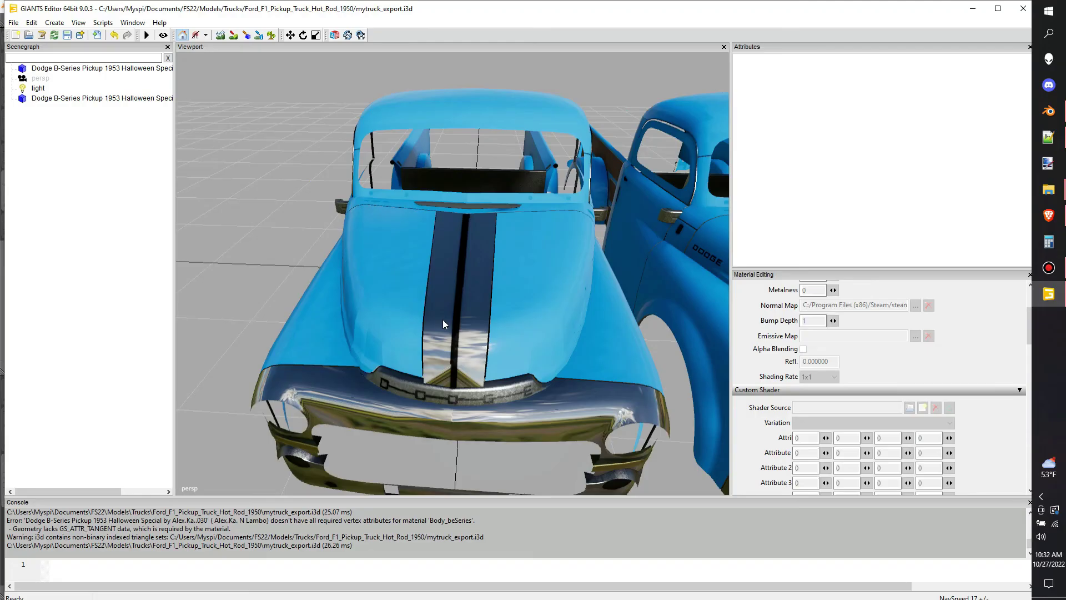
In GIANTS Editor, compare the chrome front surrounds, hood stripes and painted bodies of the two trucks from several distances and angles
scroll(443, 319, down, 5)
middle_drag(442, 318, 555, 335)
scroll(556, 336, up, 5)
alt+drag(556, 336, 308, 273)
alt+middle_drag(308, 272, 290, 264)
alt+drag(290, 265, 203, 248)
alt+drag(445, 289, 422, 262)
scroll(472, 282, up, 3)
scroll(348, 302, up, 4)
scroll(428, 289, down, 5)
middle_drag(431, 305, 131, 263)
scroll(611, 318, up, 5)
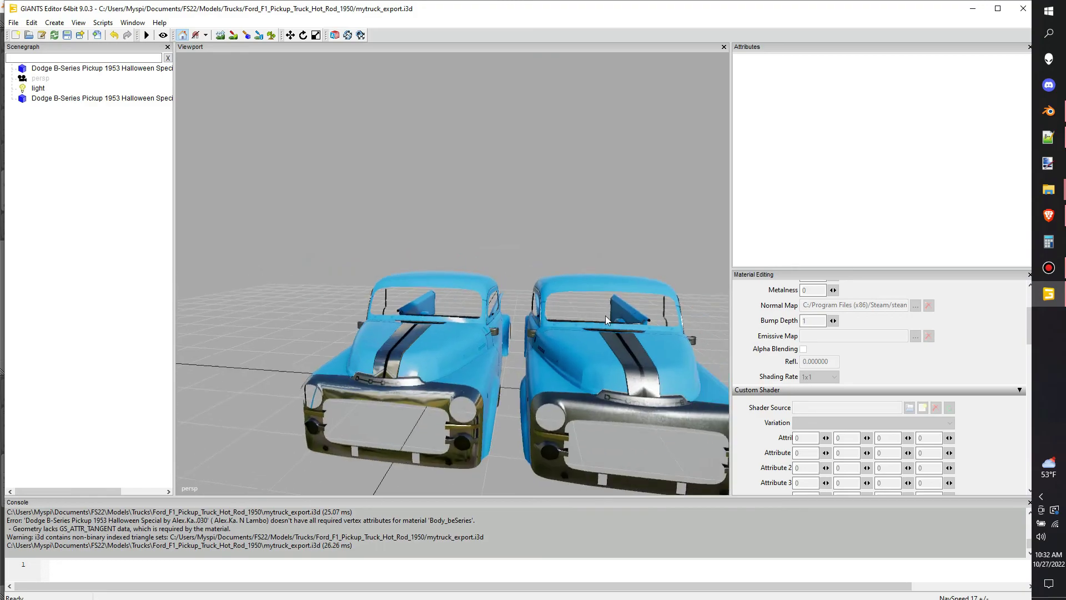
alt+drag(605, 315, 660, 376)
scroll(650, 382, down, 4)
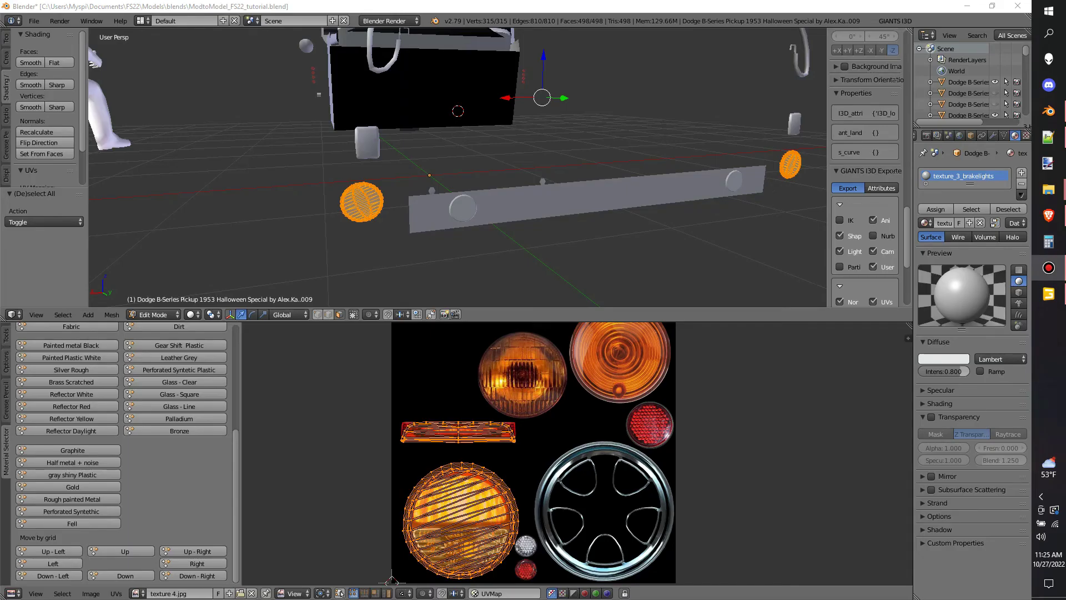
Switch to GIANTS Editor, play the truck scene to preview the front blinkers, and select the headlights
scroll(483, 161, down, 3)
mouse_move(522, 160)
middle_down()
mouse_move(581, 167)
mouse_move(525, 174)
middle_up()
click(1048, 294)
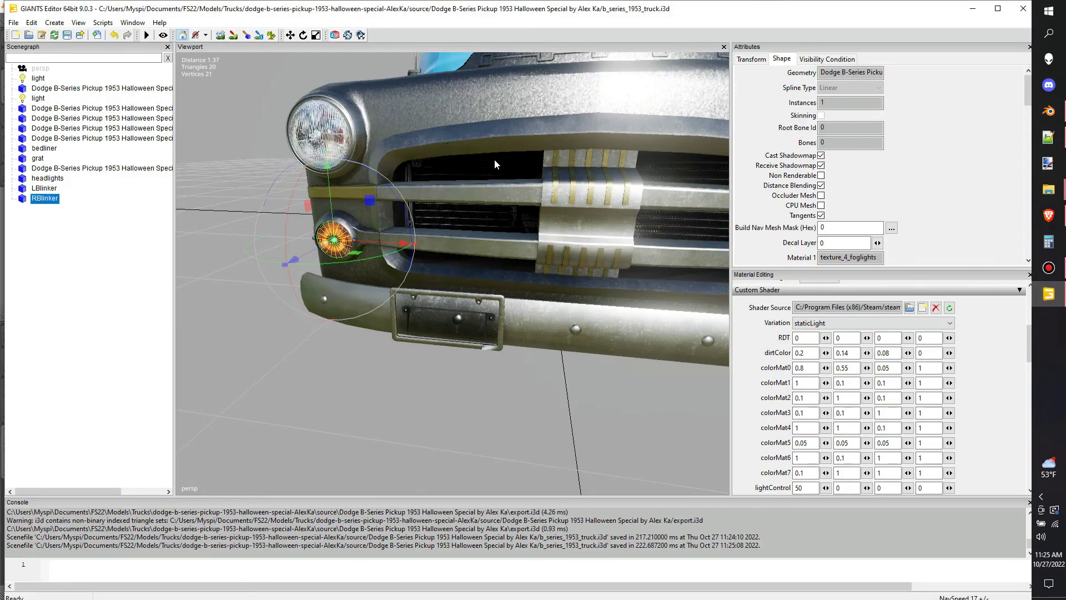
right_click(465, 208)
click(414, 282)
scroll(422, 381, down, 3)
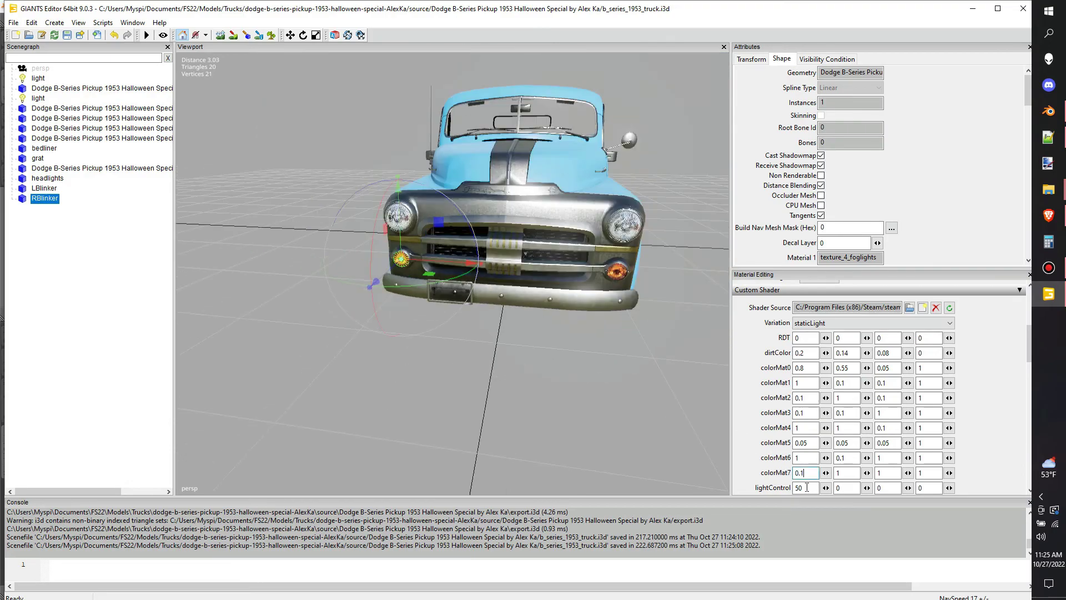
alt+drag(683, 425, 571, 356)
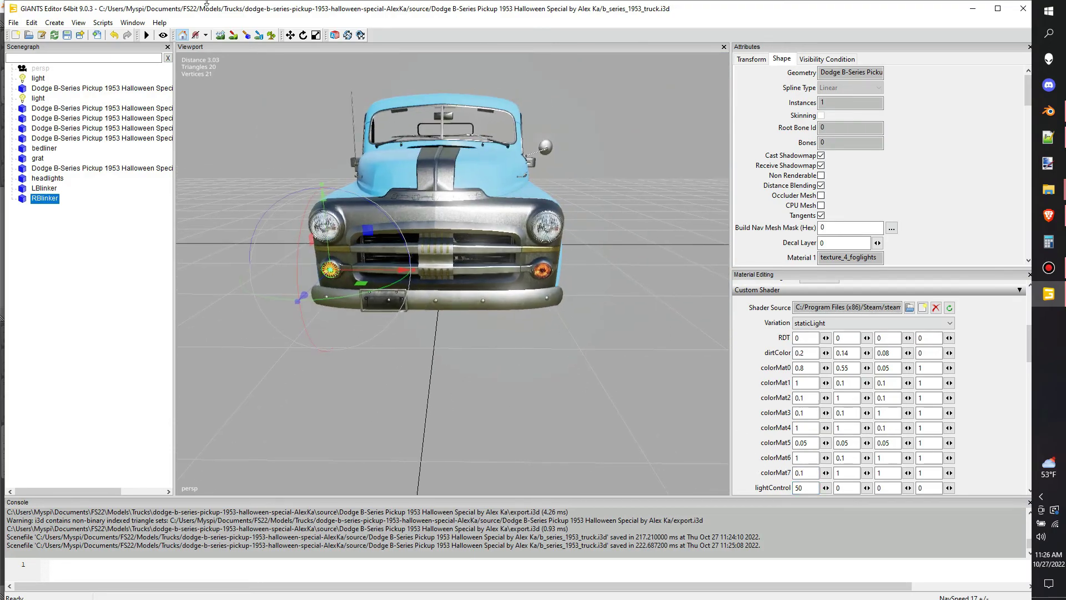
click(145, 35)
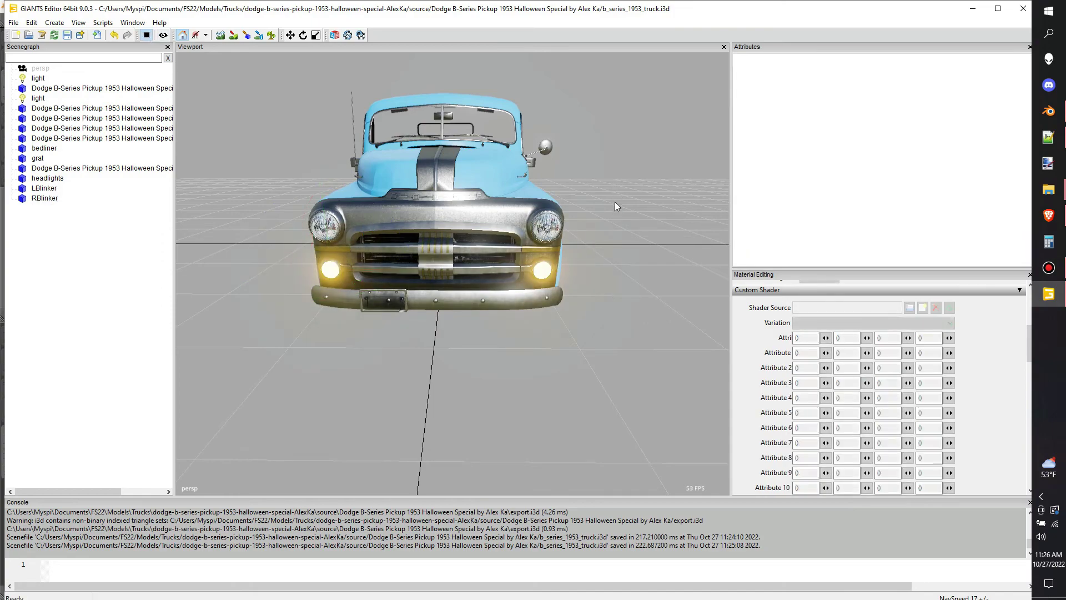
click(547, 236)
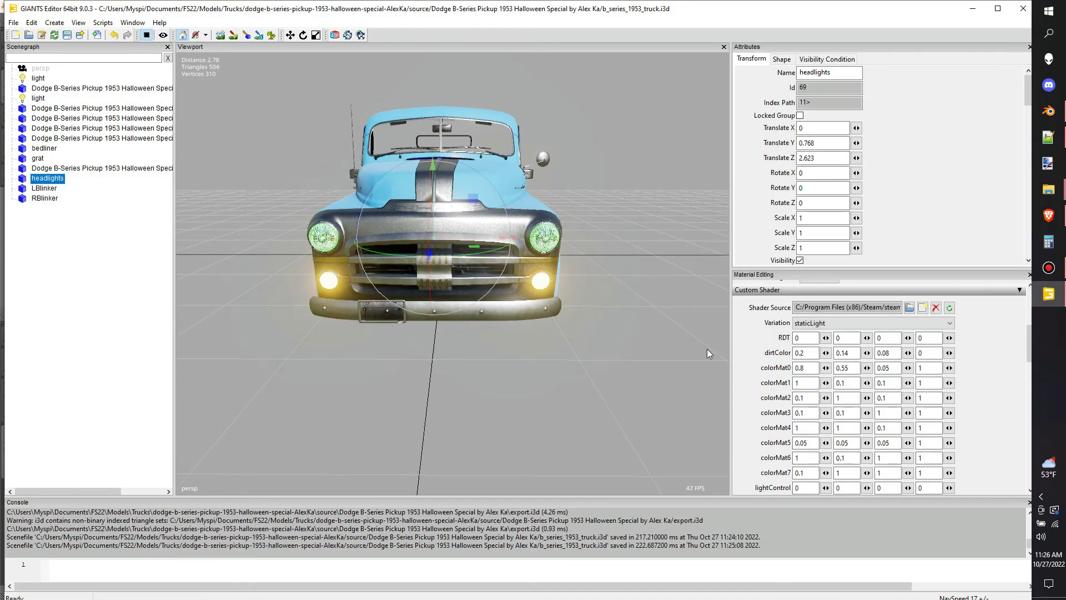
Switch to Blender and examine the brake light meshes and their UV layout on the light texture
key(alt+Tab)
middle_drag(557, 191, 490, 152)
scroll(483, 232, up, 3)
key(Tab)
middle_drag(602, 156, 351, 208)
key(Tab)
key(Tab)
key(Tab)
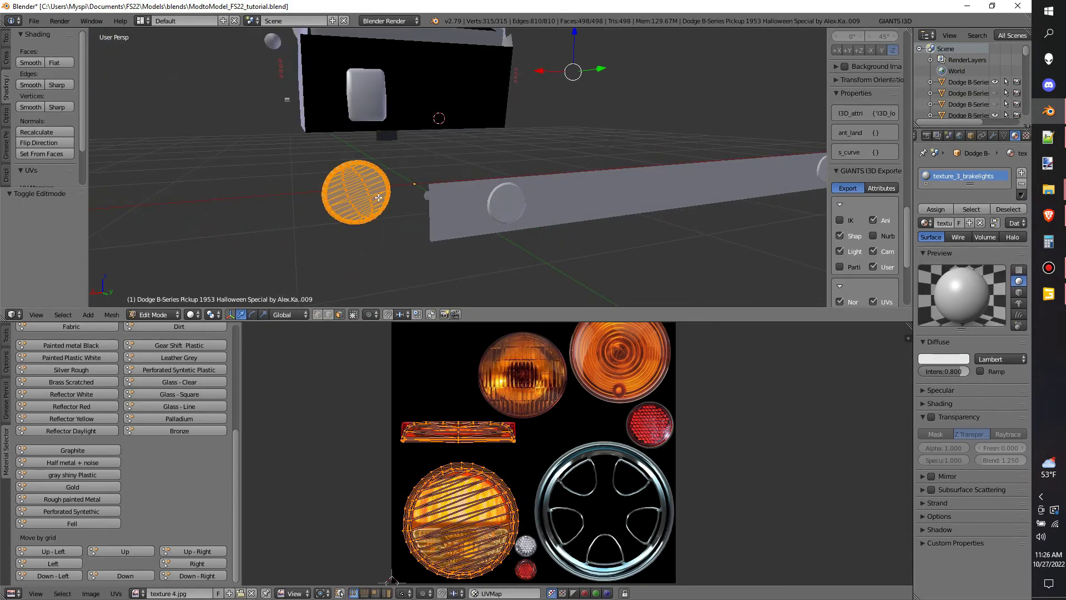
key(a)
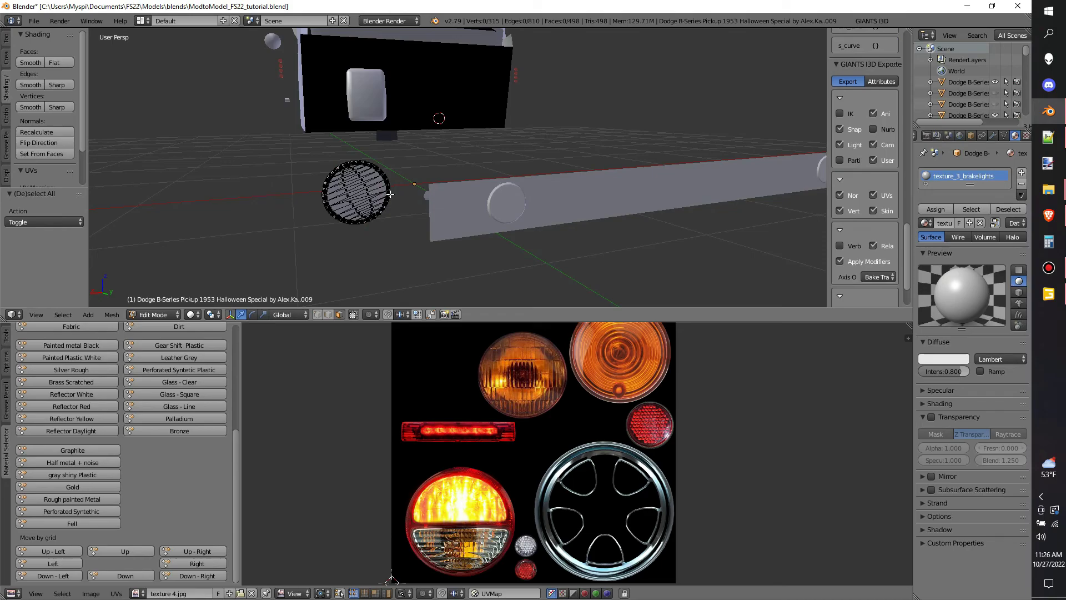
scroll(390, 194, down, 3)
key(a)
middle_drag(626, 150, 574, 183)
key(Tab)
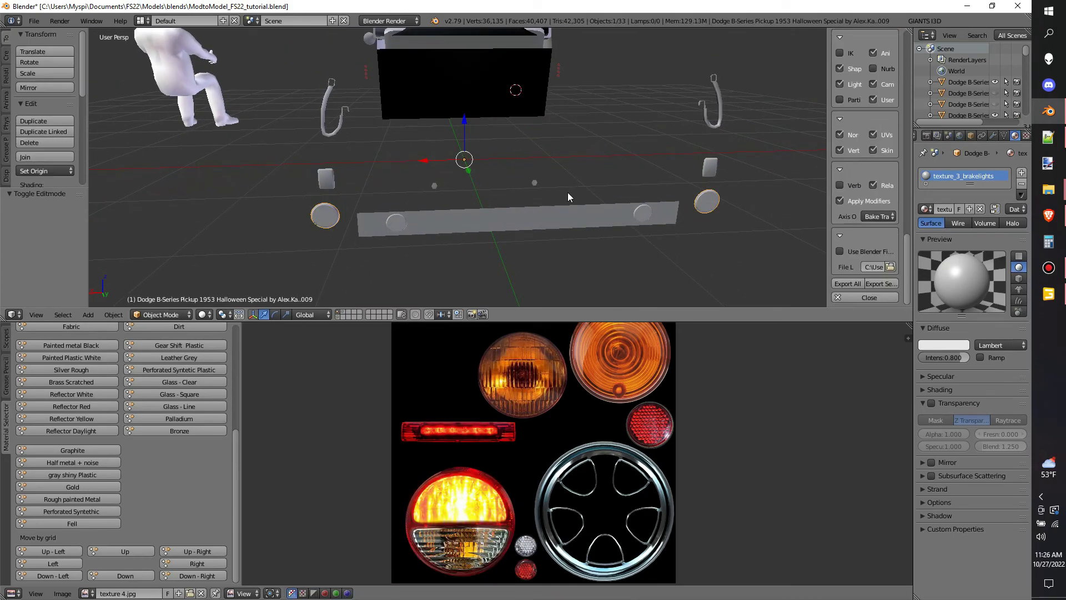
Darken the red brush color and vertex-paint both round rear brake lights with it, using wireframe display to check coverage
key(v)
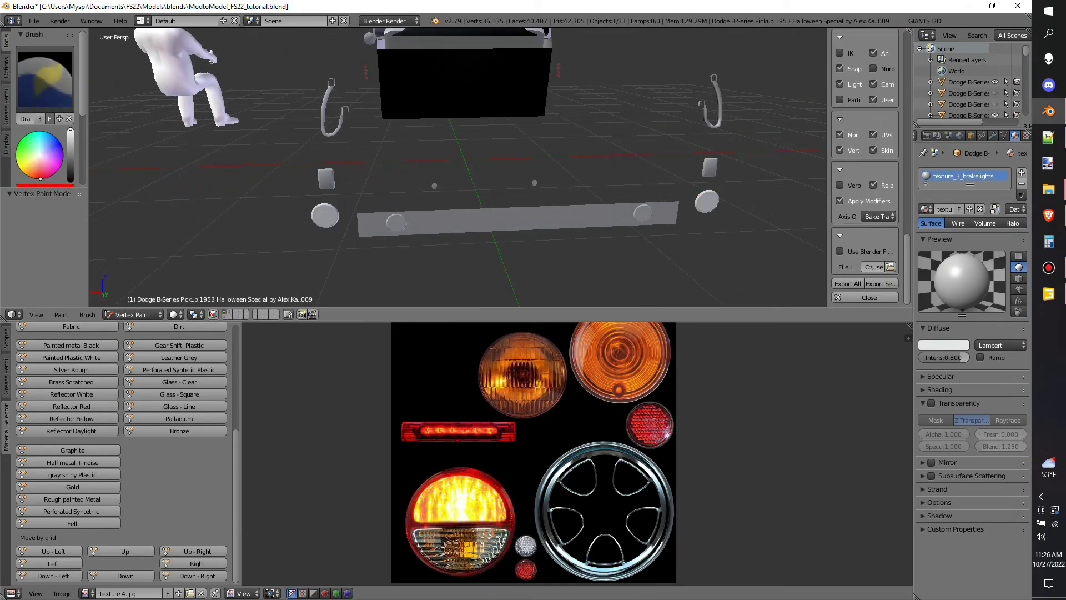
drag(70, 141, 73, 148)
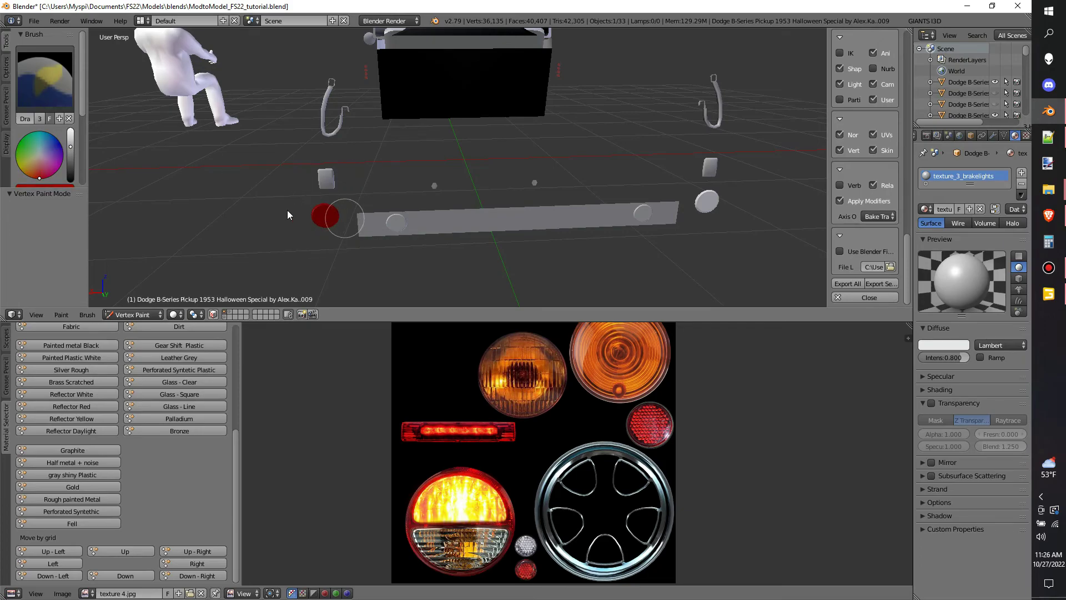
key(z)
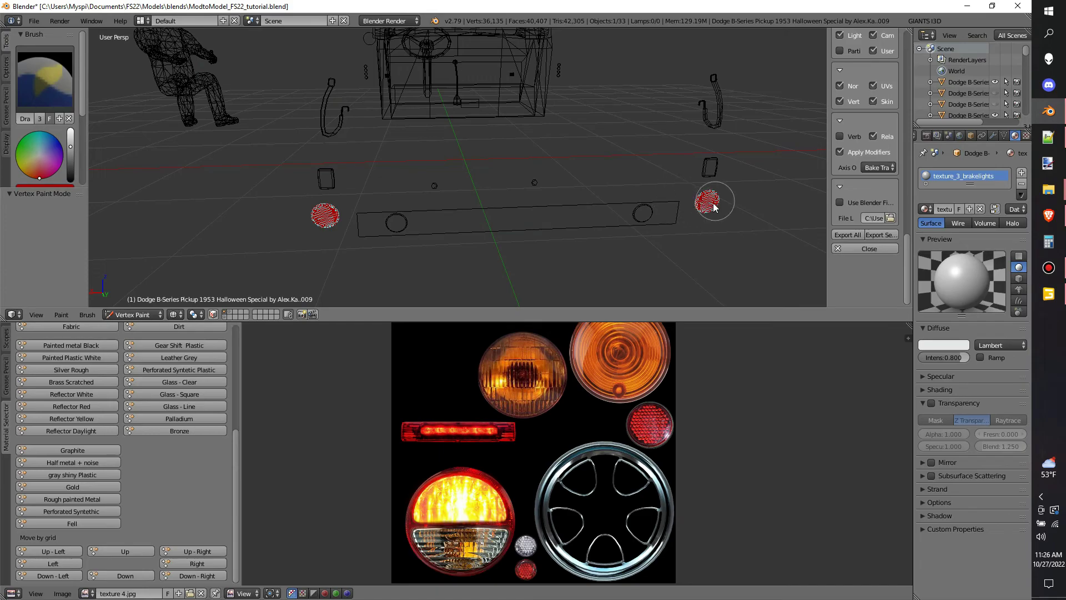
middle_drag(673, 196, 447, 180)
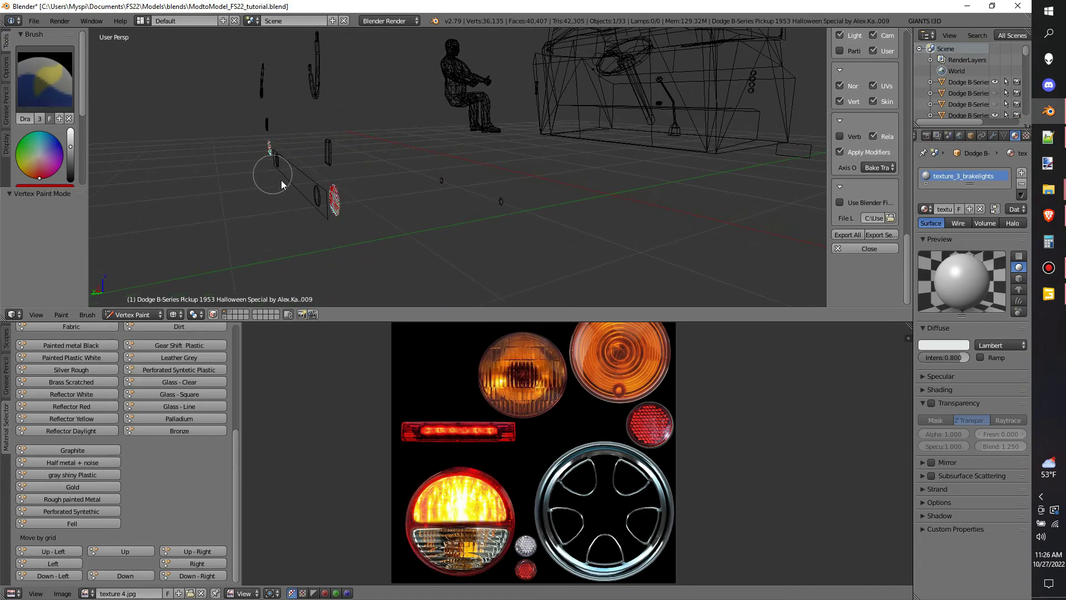
middle_drag(283, 158, 569, 69)
middle_drag(639, 144, 601, 193)
Locate the brake light bar above the cab and vertex-paint it with the same dark red
key(Tab)
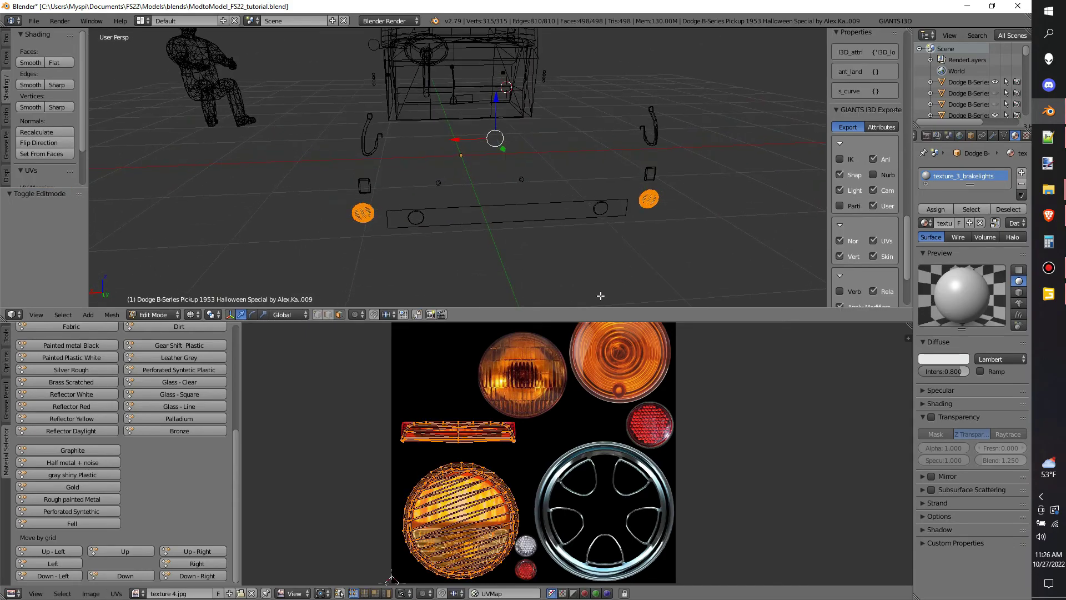
key(a)
middle_drag(588, 139, 510, 140)
scroll(510, 140, up, 8)
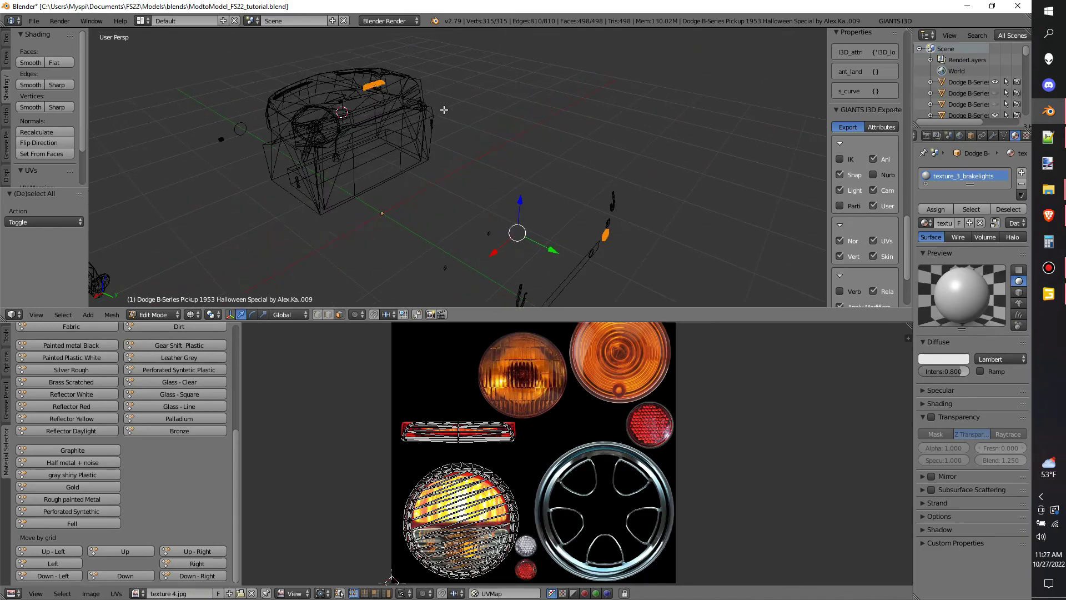
key(Tab)
key(v)
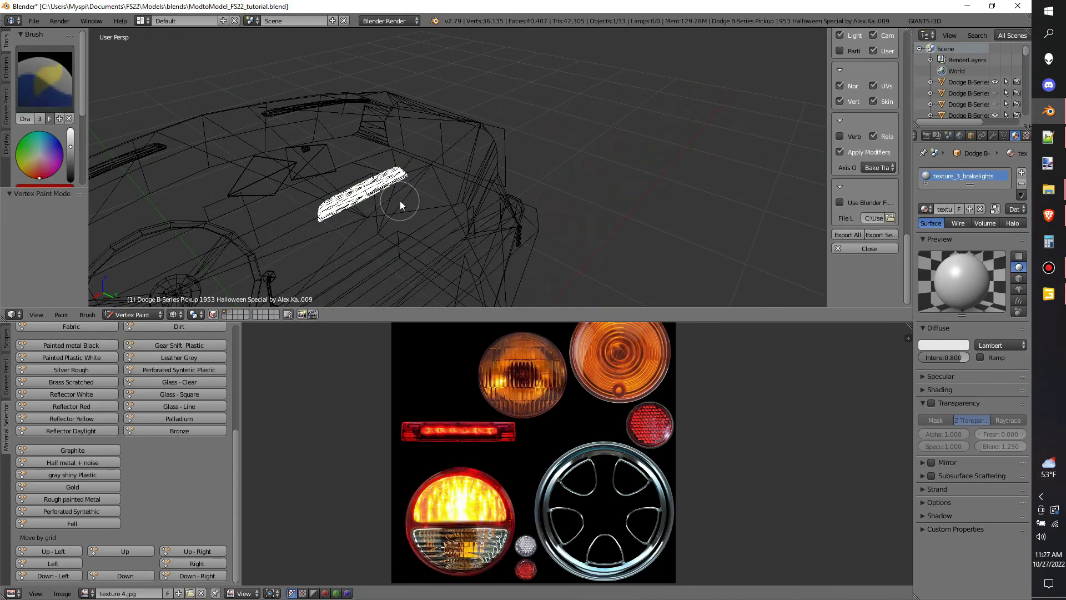
drag(404, 160, 352, 170)
middle_drag(448, 176, 457, 218)
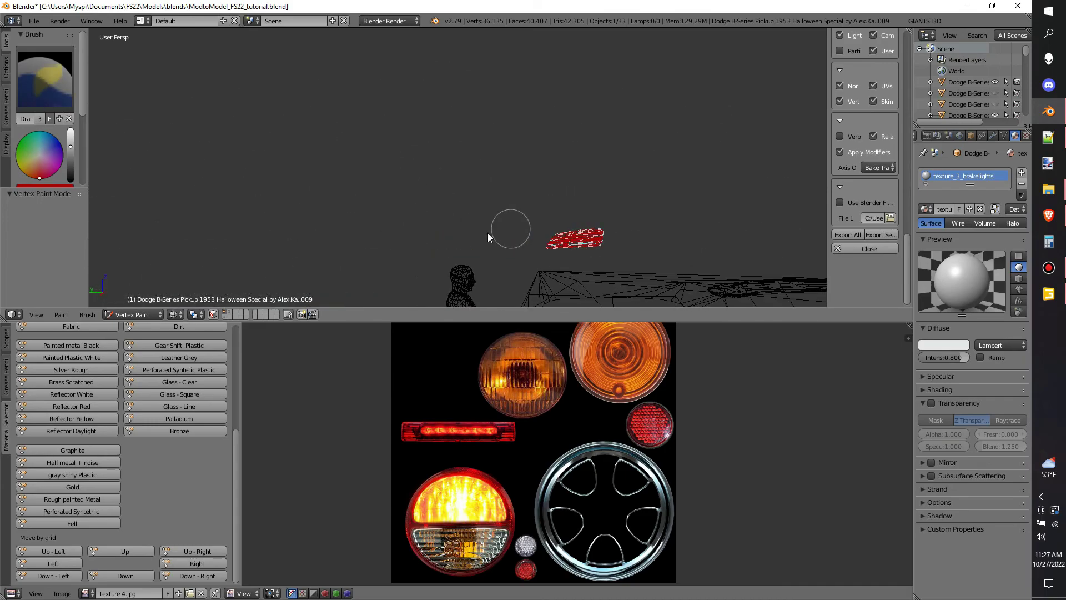